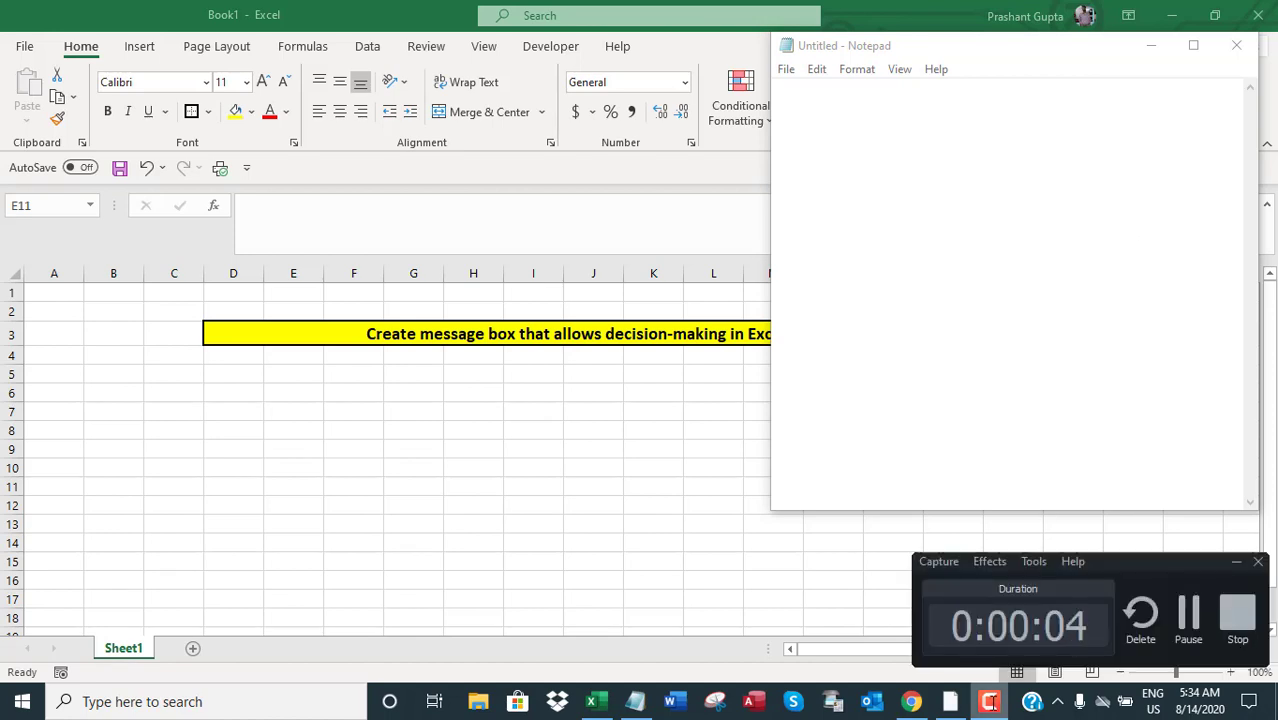
# Type 'Hello,' and a sentence about a decision-making message box in Excel VBA
pyautogui.click(989, 701)
pyautogui.write('H')
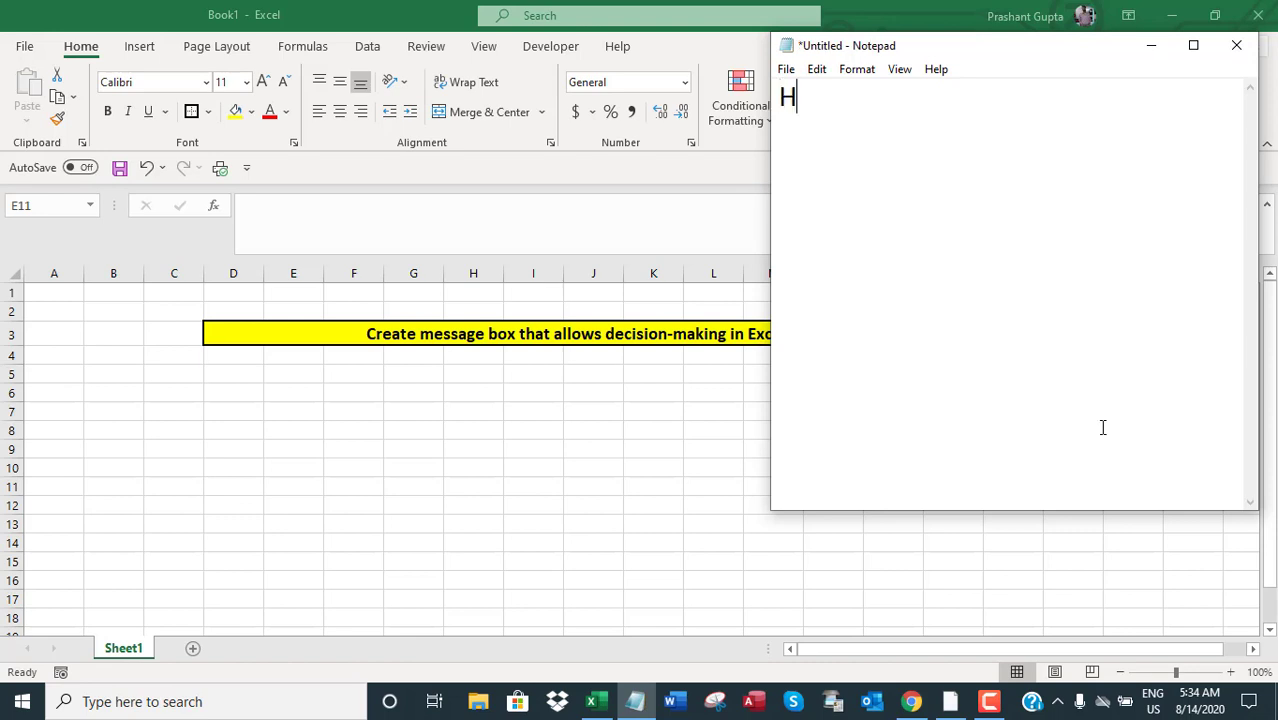
pyautogui.write('ello,')
pyautogui.press('Return')
pyautogui.press('Return')
pyautogui.write('In t')
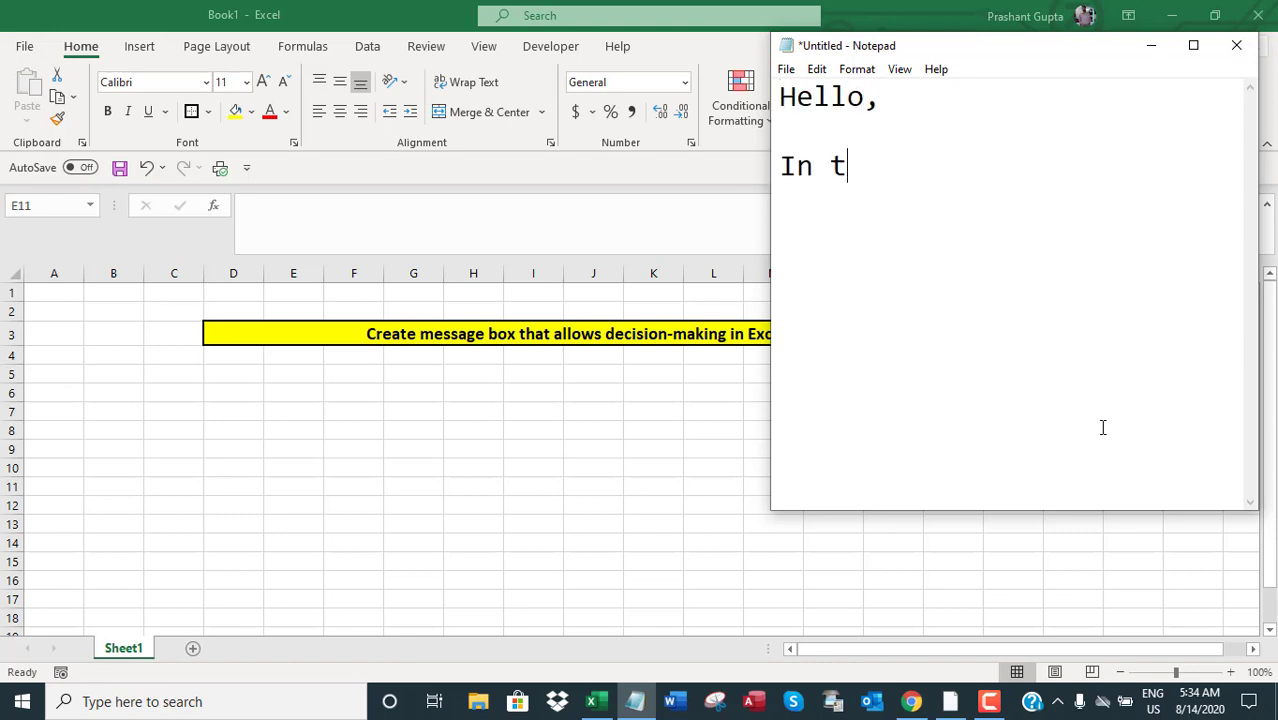
pyautogui.write('his video, I wi')
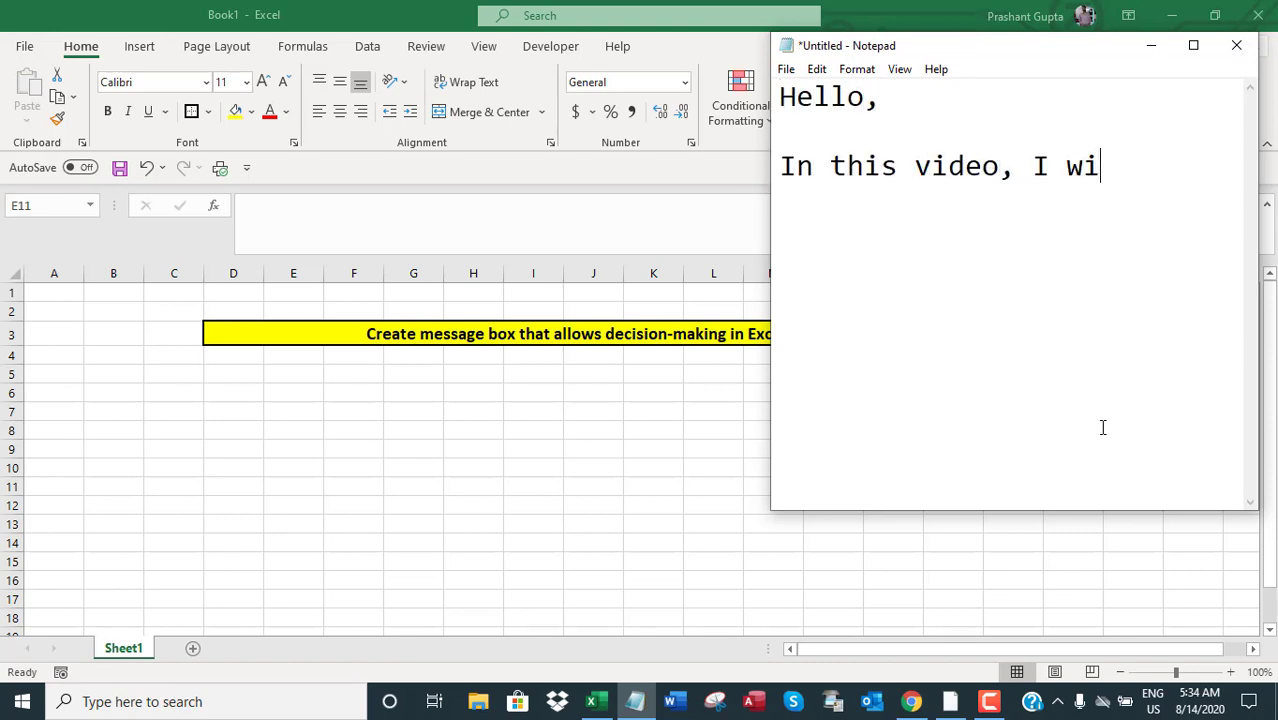
pyautogui.write('ll show, how t')
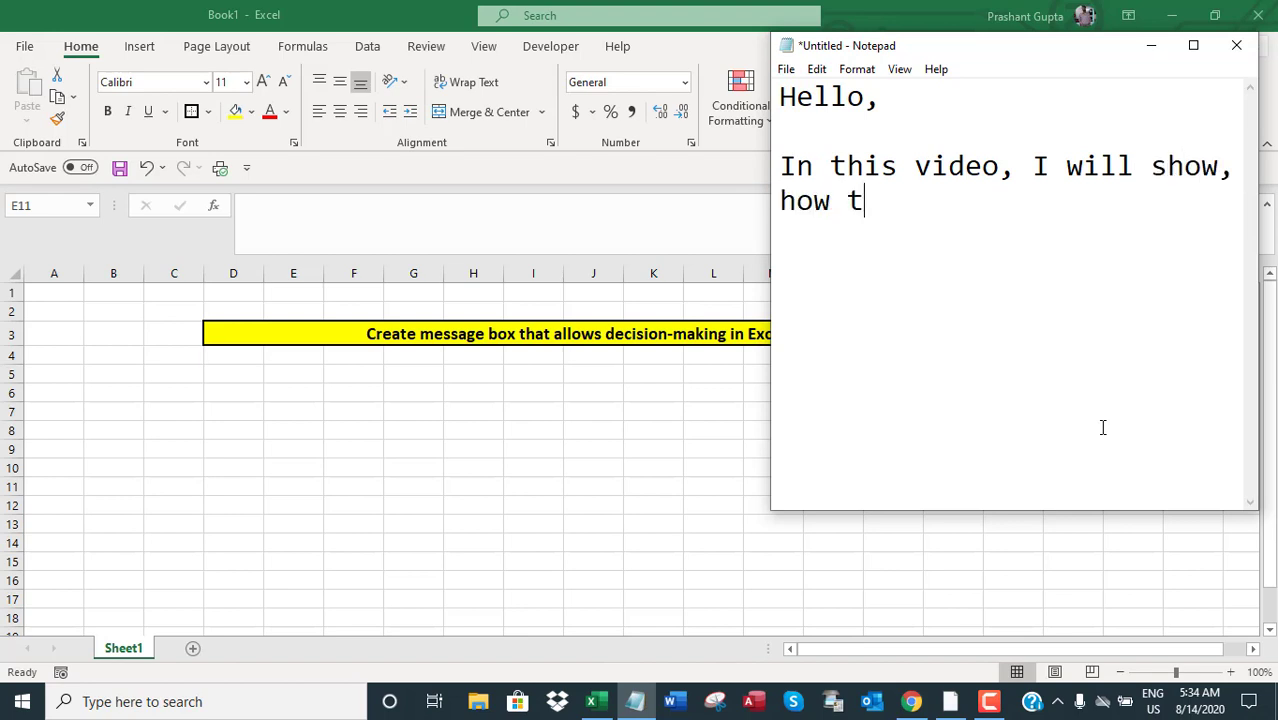
pyautogui.write('o create ')
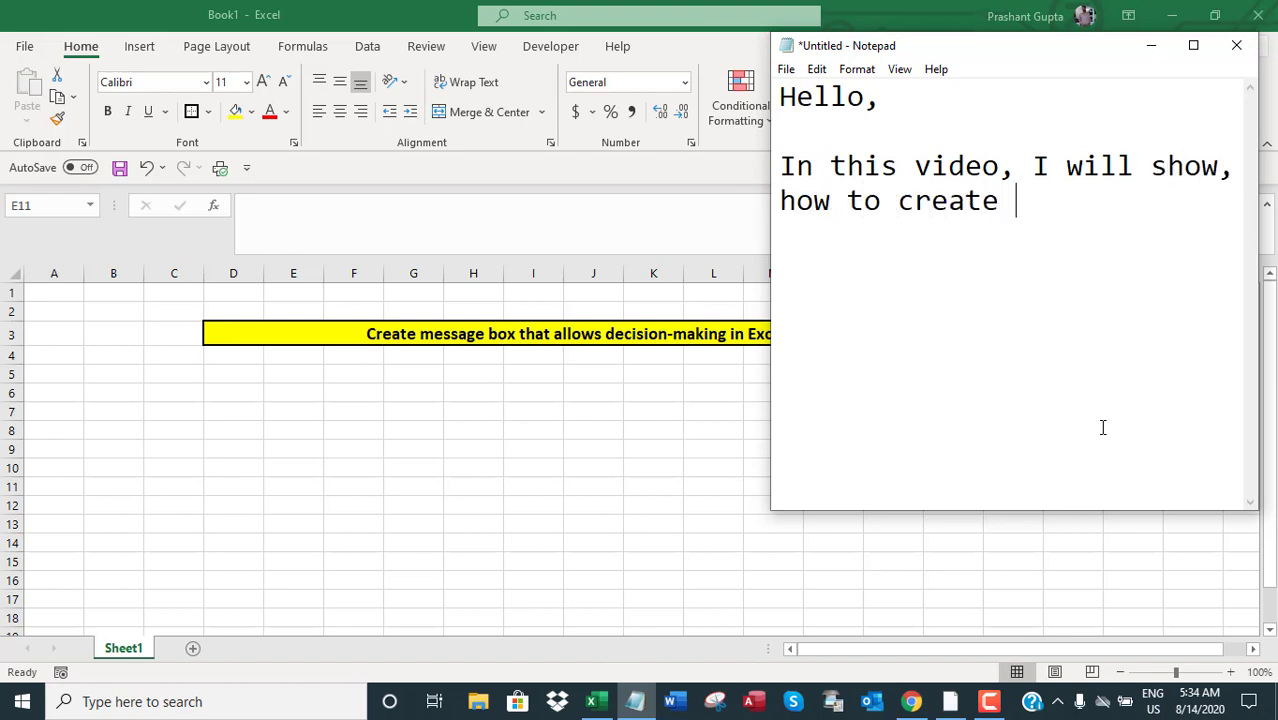
pyautogui.write('a messag')
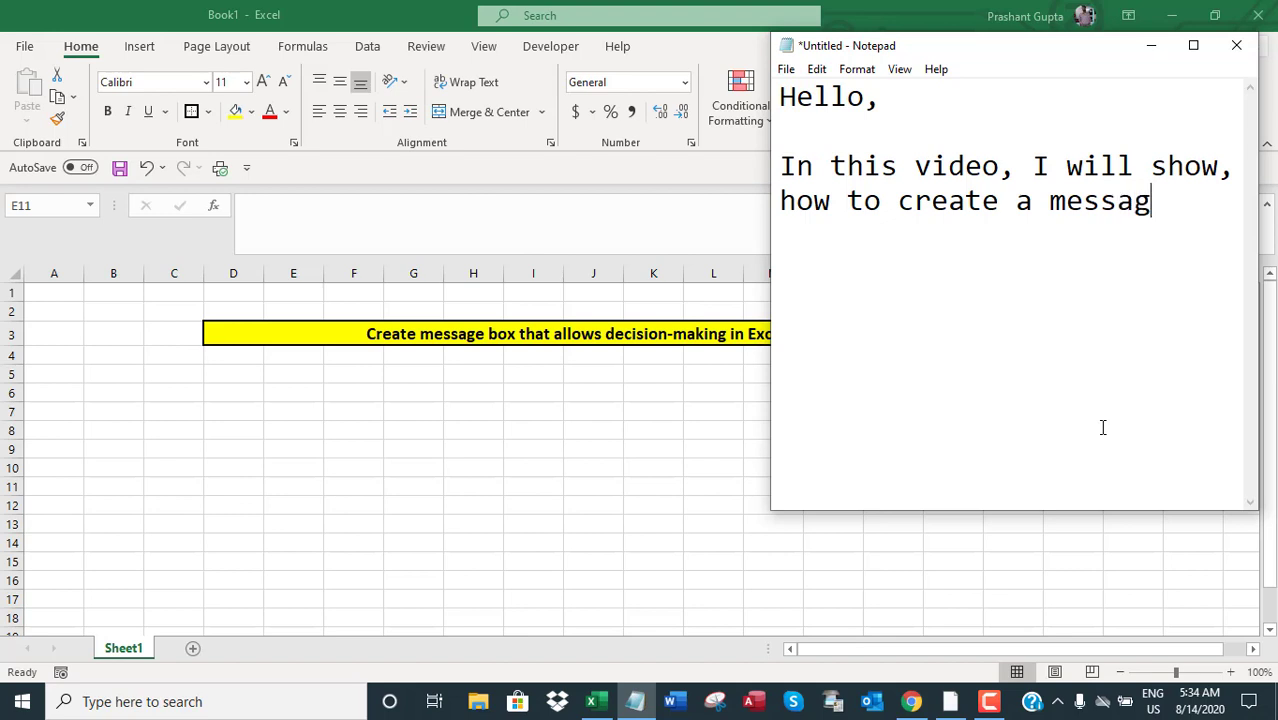
pyautogui.write('e box in Exce')
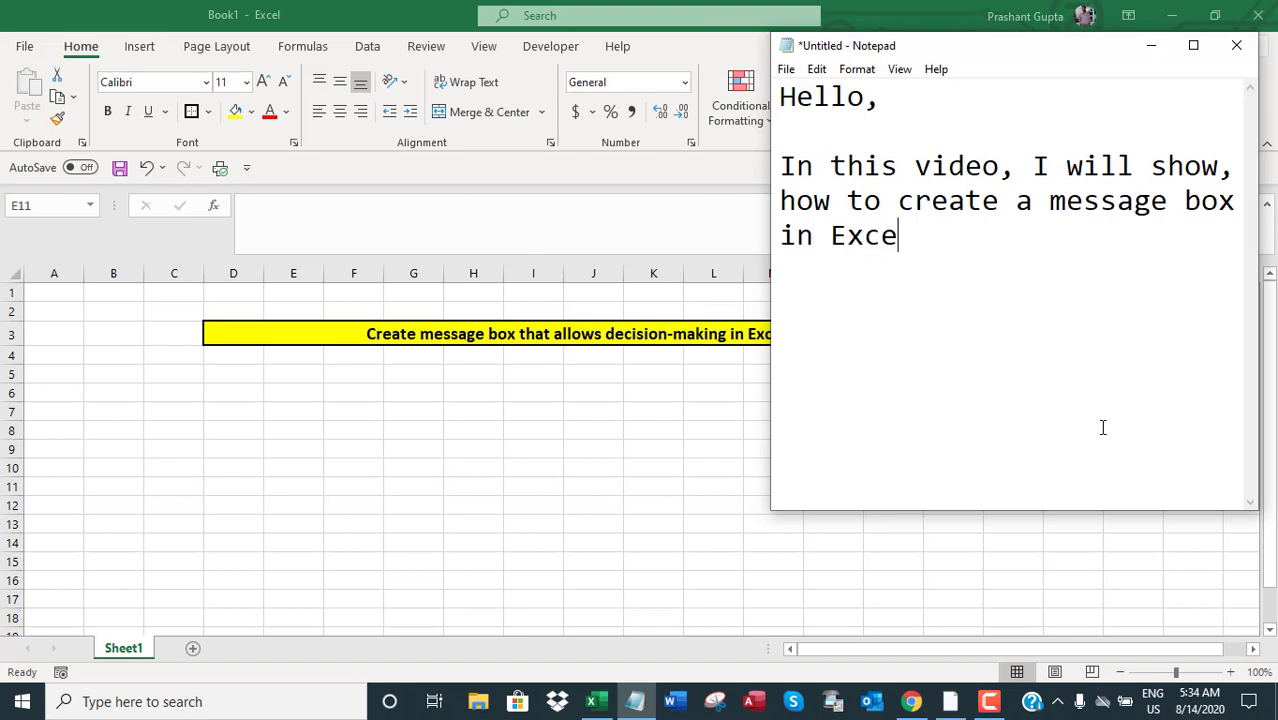
pyautogui.write('l VBA tha')
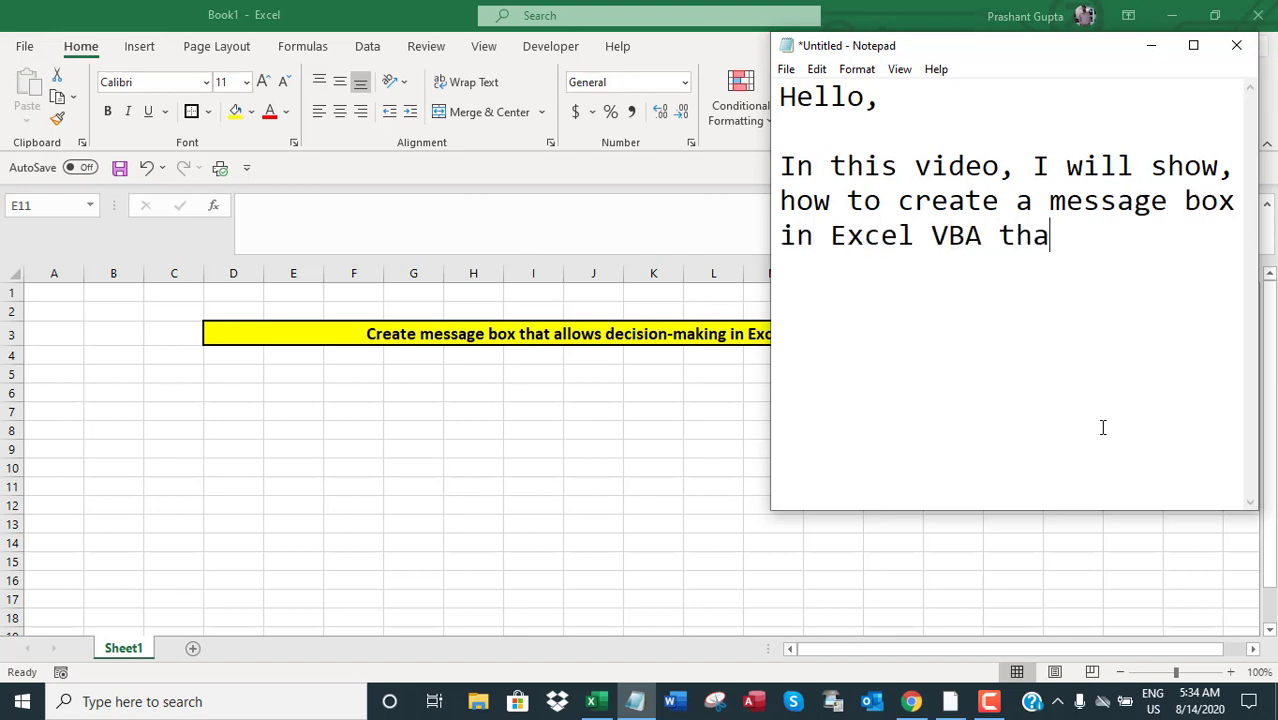
pyautogui.write('t allows dec')
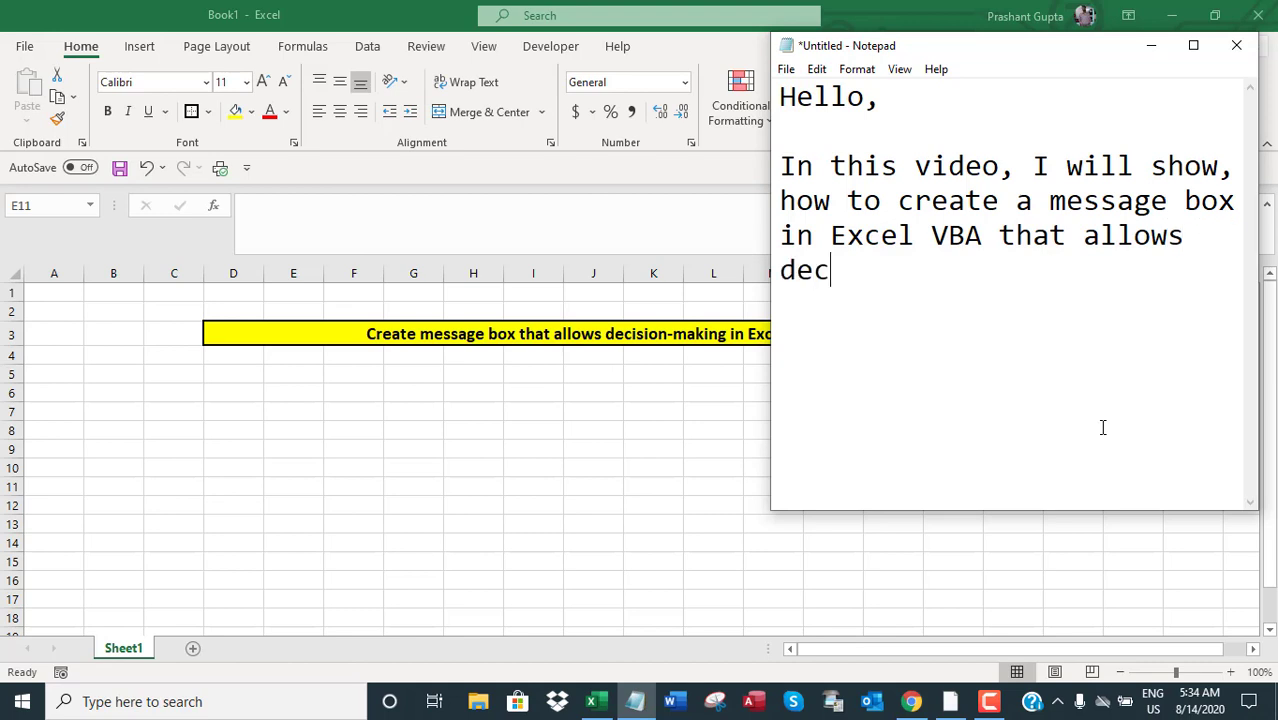
pyautogui.write('isio')
pyautogui.press('BackSpace')
pyautogui.write('ion ma')
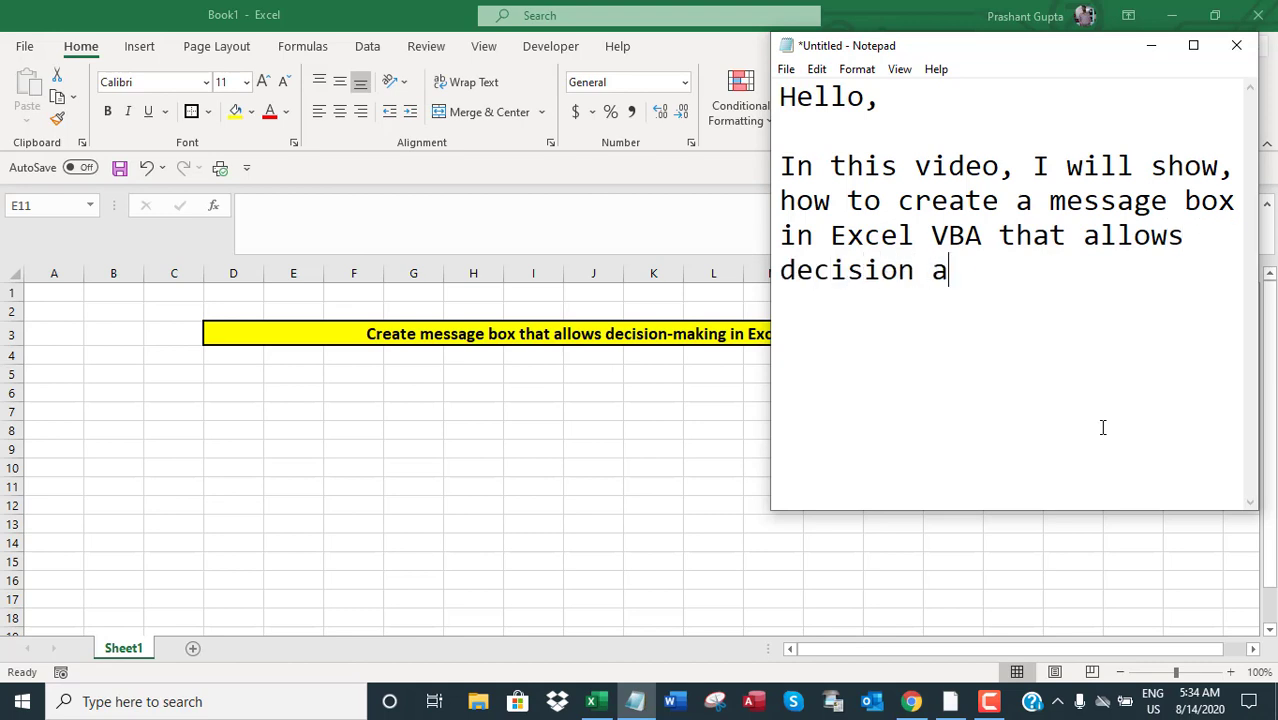
pyautogui.press('BackSpace')
pyautogui.write('making.')
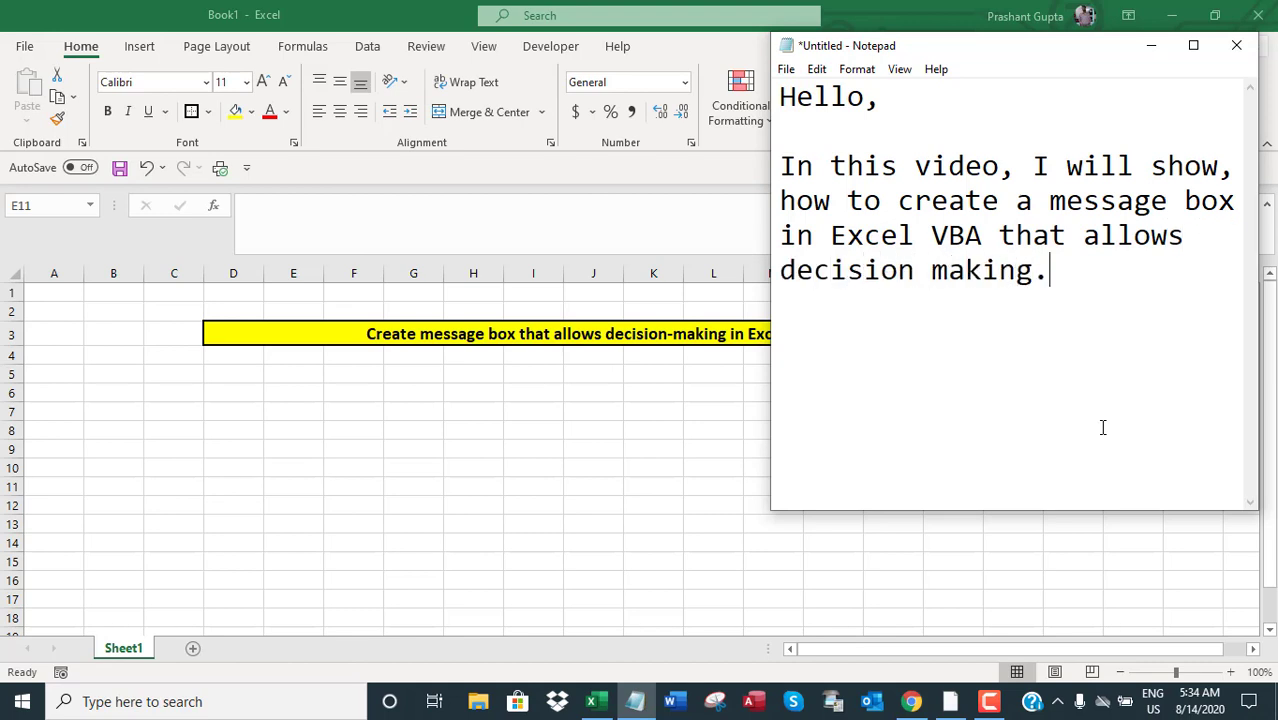
pyautogui.press('Return')
pyautogui.press('Return')
# Add the paragraphs 'So, let me explain it with two examples.' and 'Let's begin.'
pyautogui.write('So, let me ')
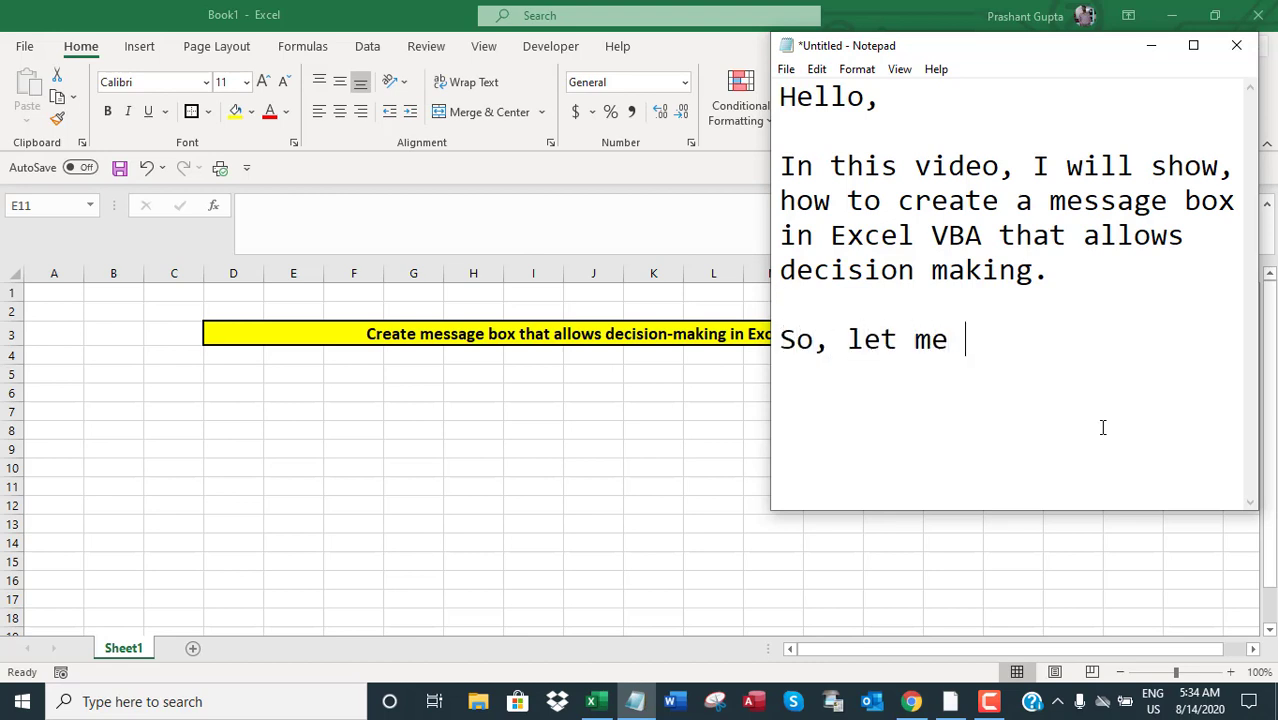
pyautogui.write('explain it with ')
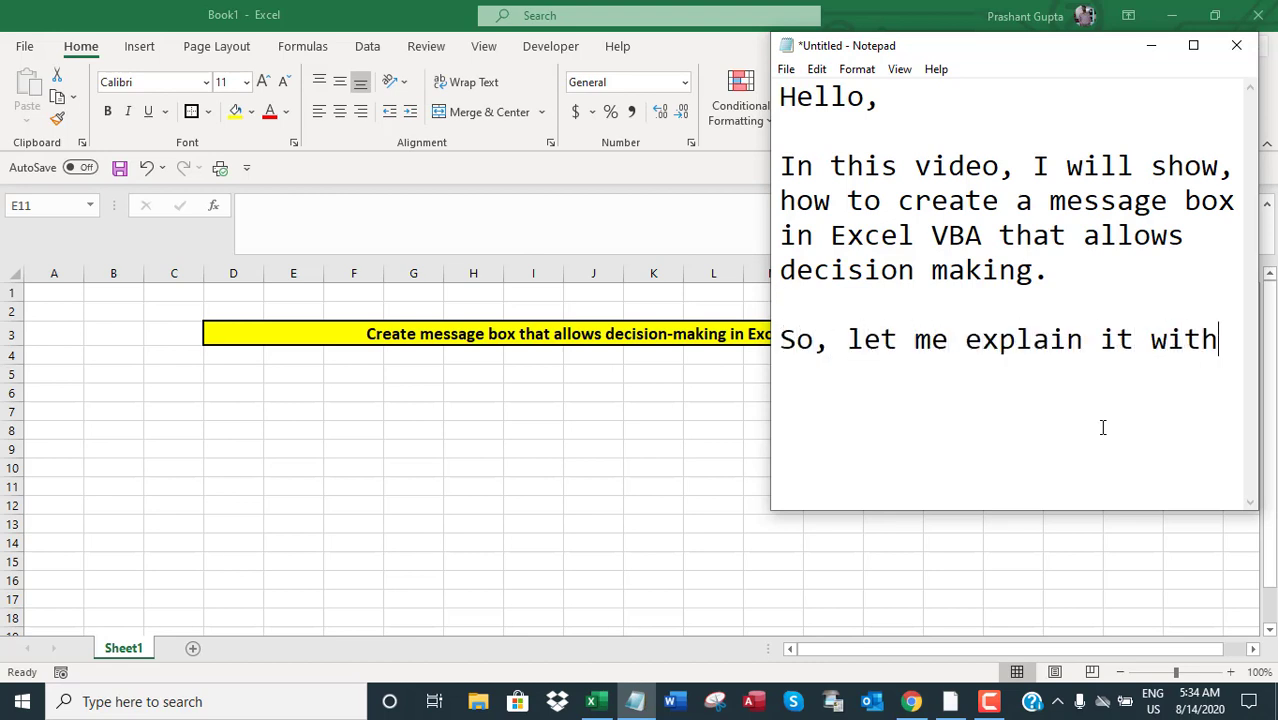
pyautogui.write('two examp')
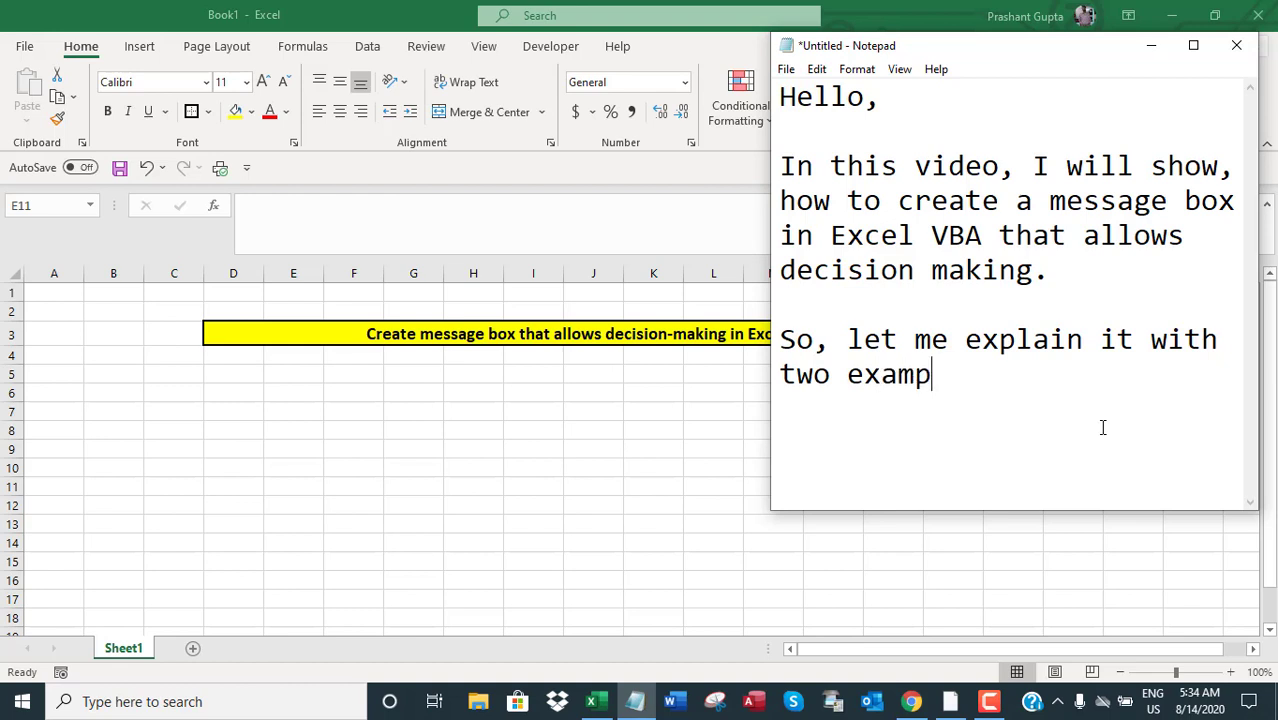
pyautogui.write('les.')
pyautogui.press('Return')
pyautogui.press('Return')
pyautogui.write('L')
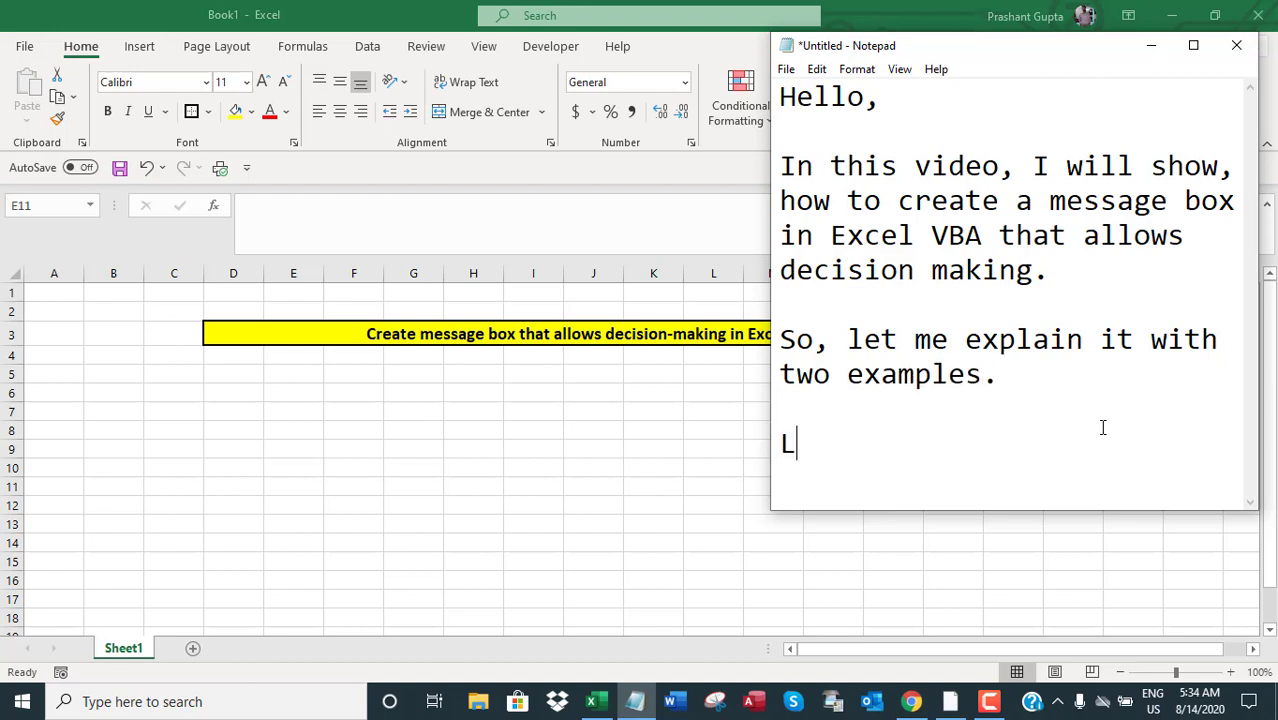
pyautogui.write("et's ")
pyautogui.write('beg')
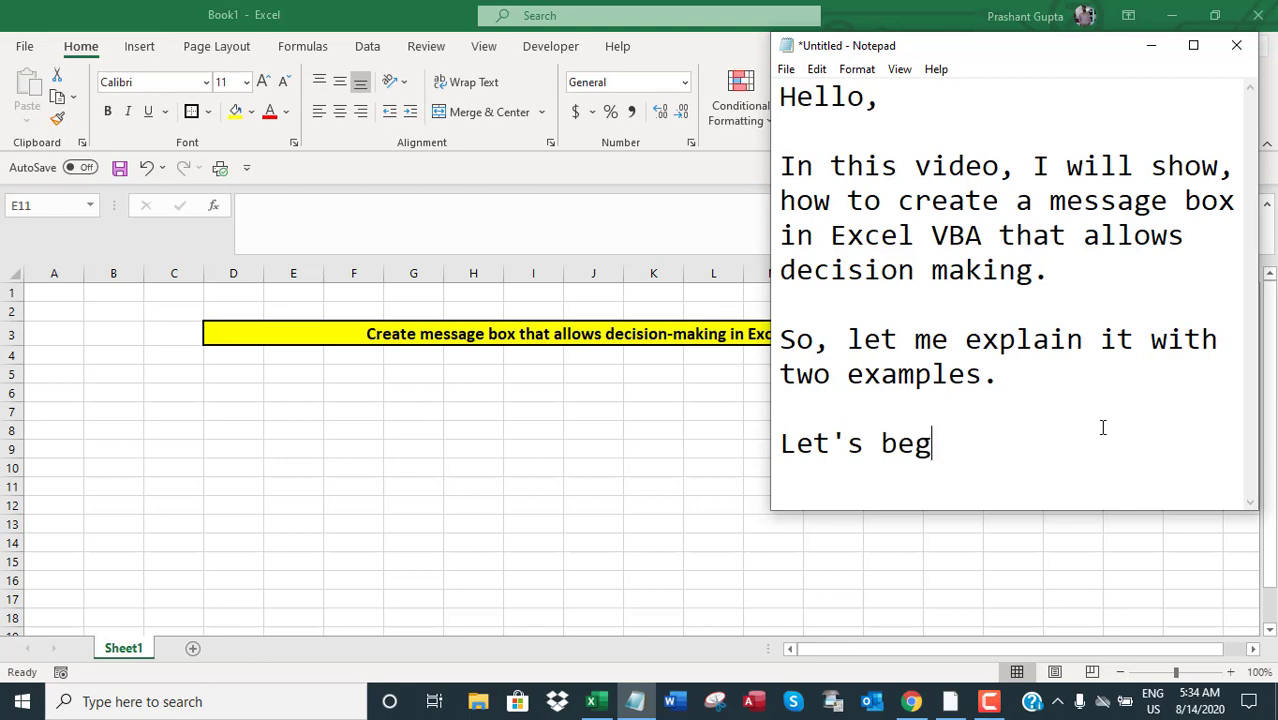
pyautogui.write('in.')
pyautogui.press('Return')
pyautogui.press('Return')
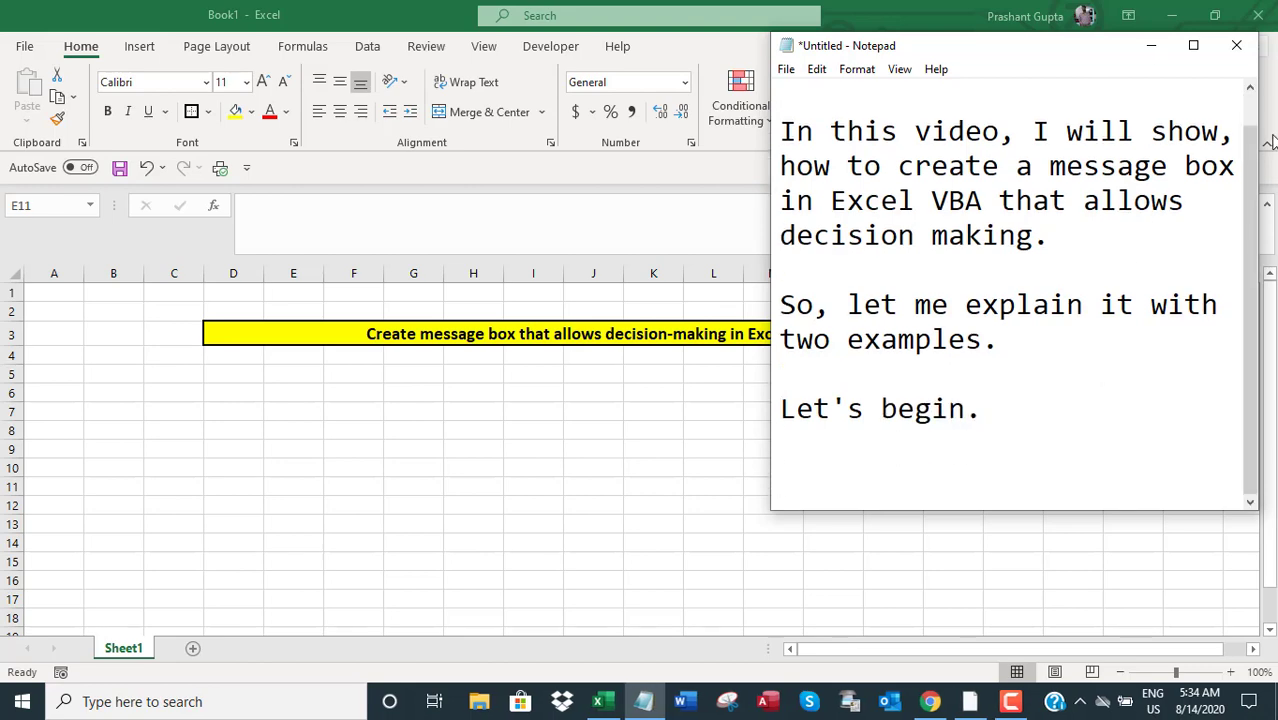
# Minimize Notepad, open the Visual Basic editor from Developer, and insert a new Module1
pyautogui.click(1151, 46)
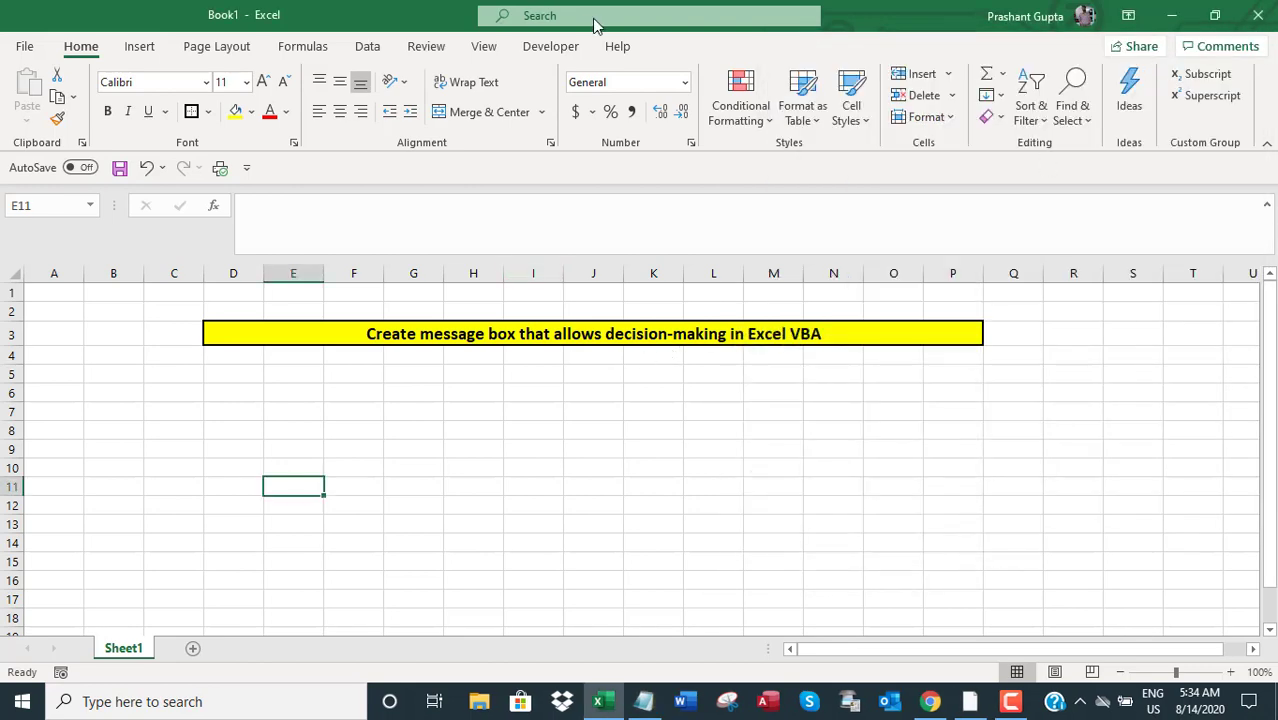
pyautogui.click(541, 48)
pyautogui.click(26, 92)
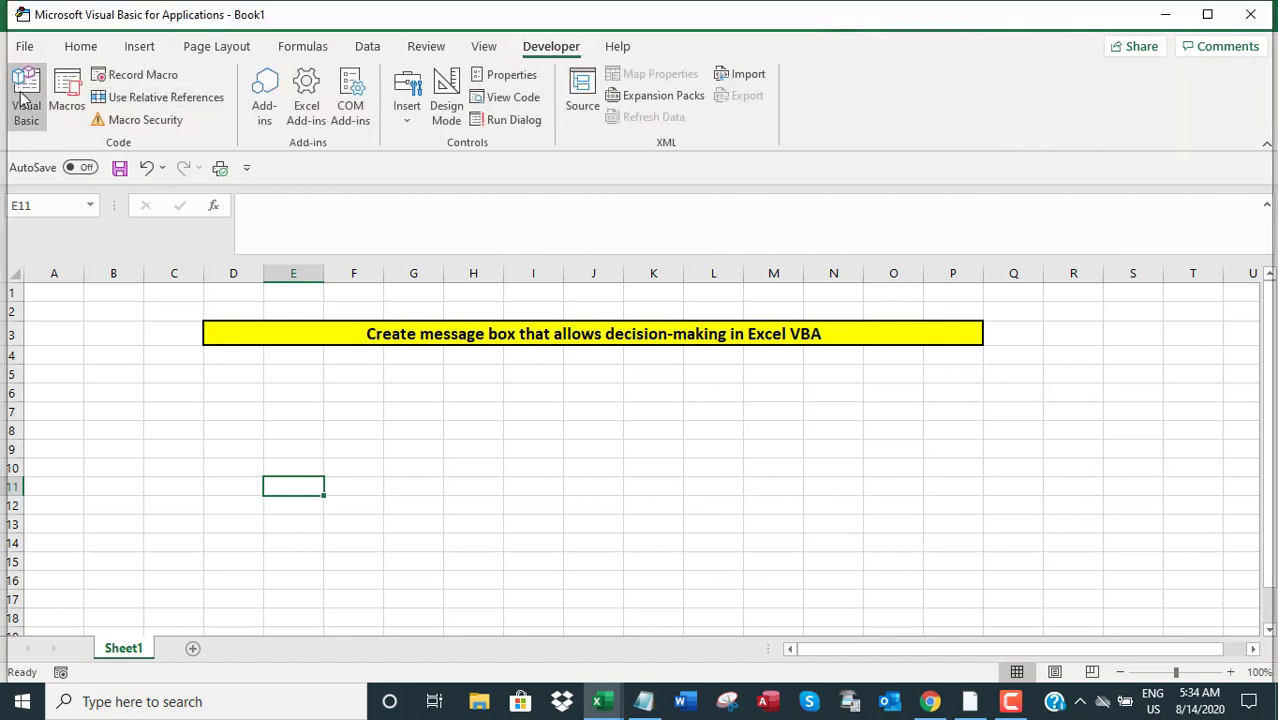
pyautogui.click(143, 44)
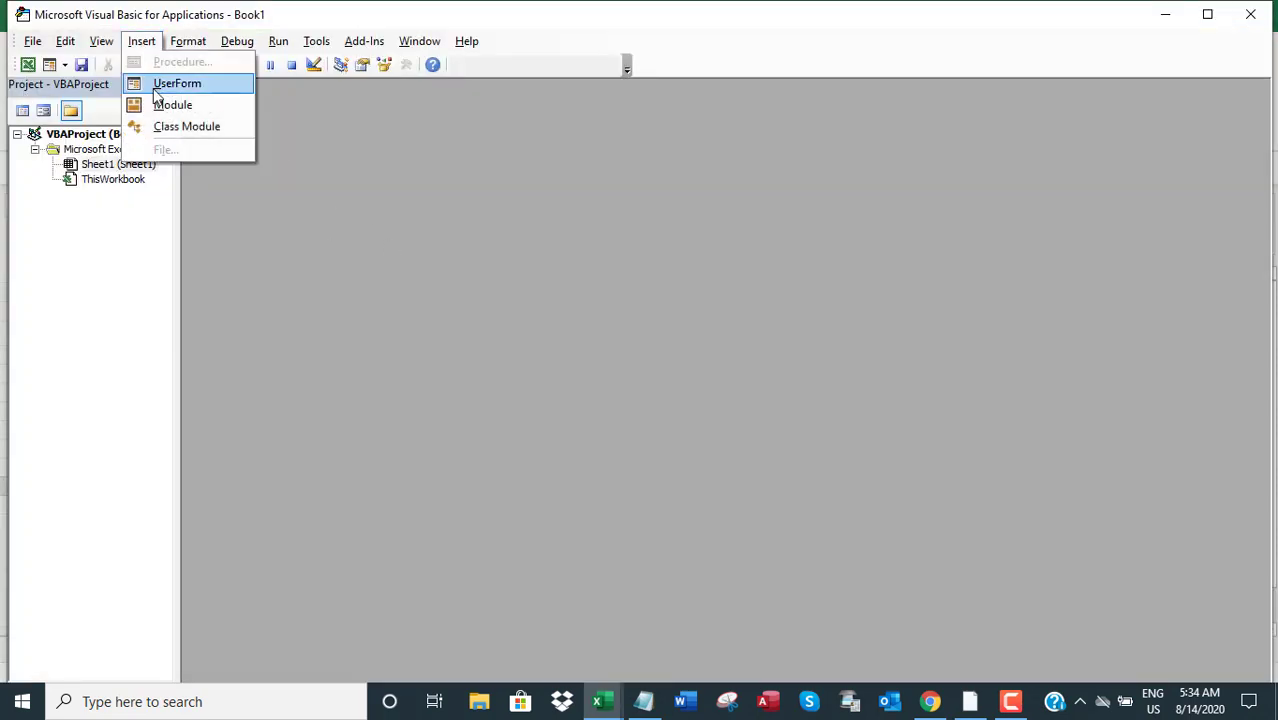
pyautogui.click(165, 104)
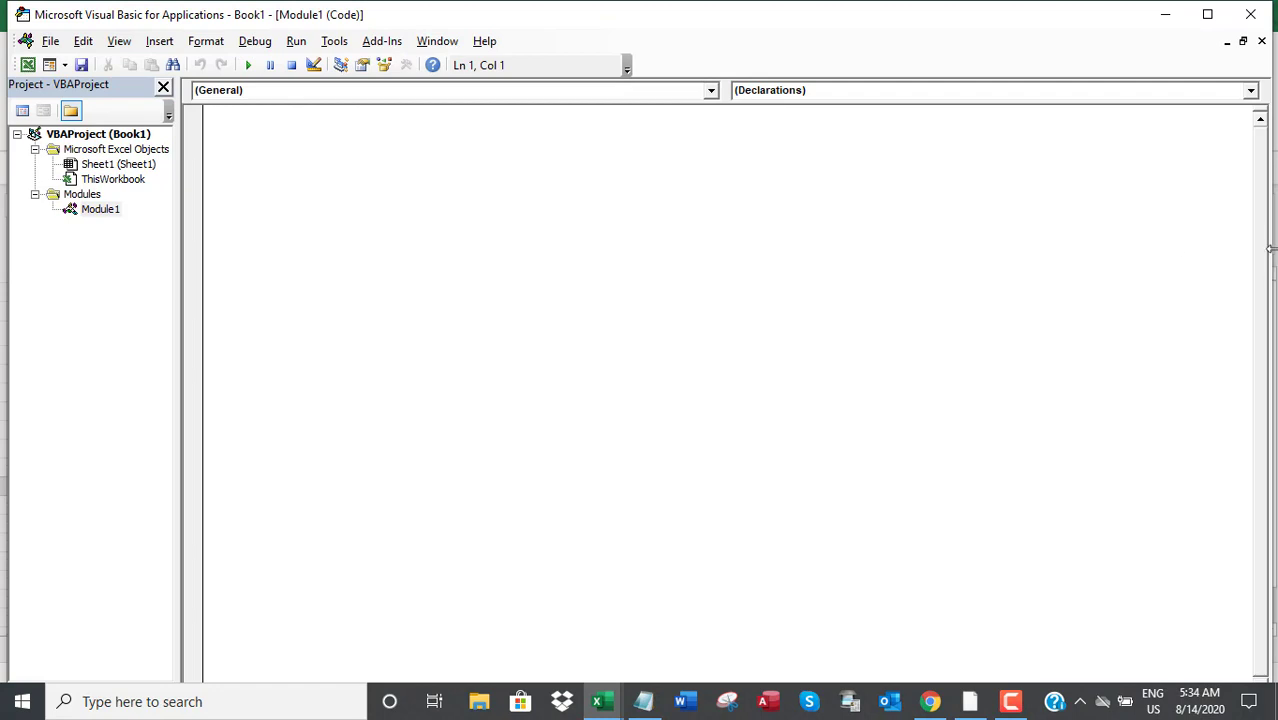
# Start the Sub Test() macro and declare Dim Diana As Integer
pyautogui.write('Sub Test')
pyautogui.write('()')
pyautogui.press('Return')
pyautogui.write('D')
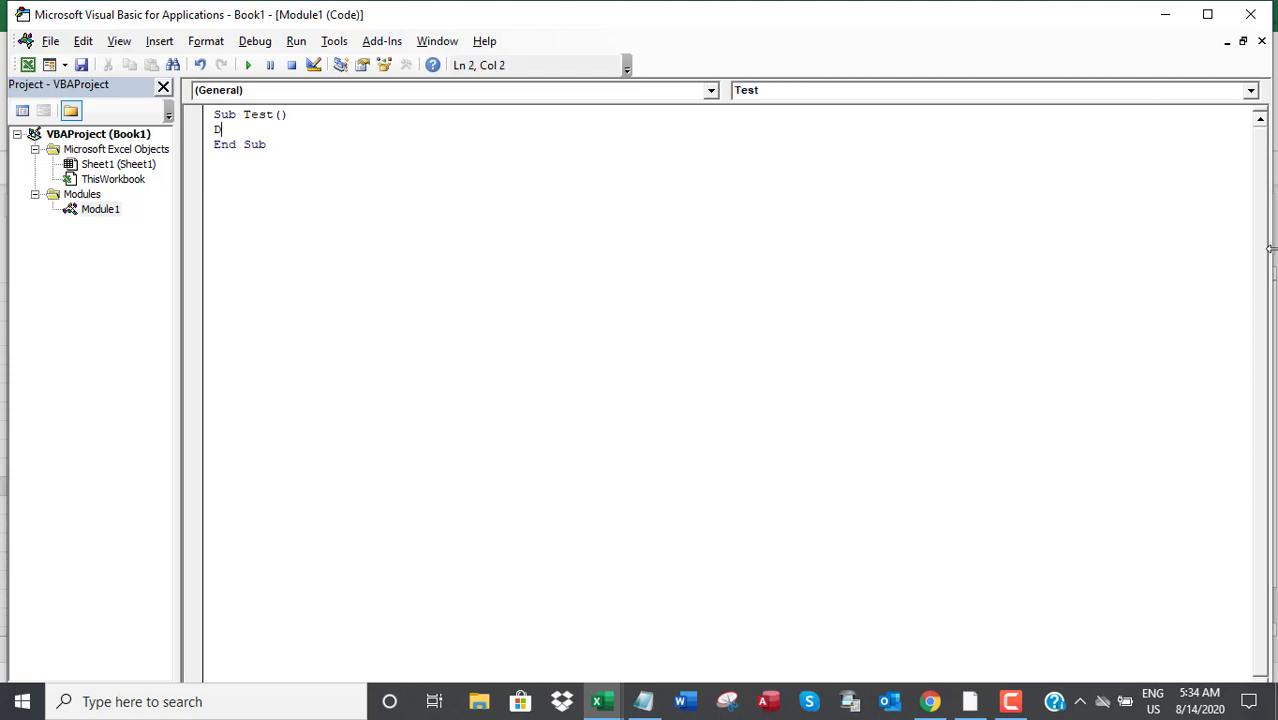
pyautogui.write('im DIan')
pyautogui.press('BackSpace')
pyautogui.write('iana')
pyautogui.write(' As Integer')
pyautogui.press('Return')
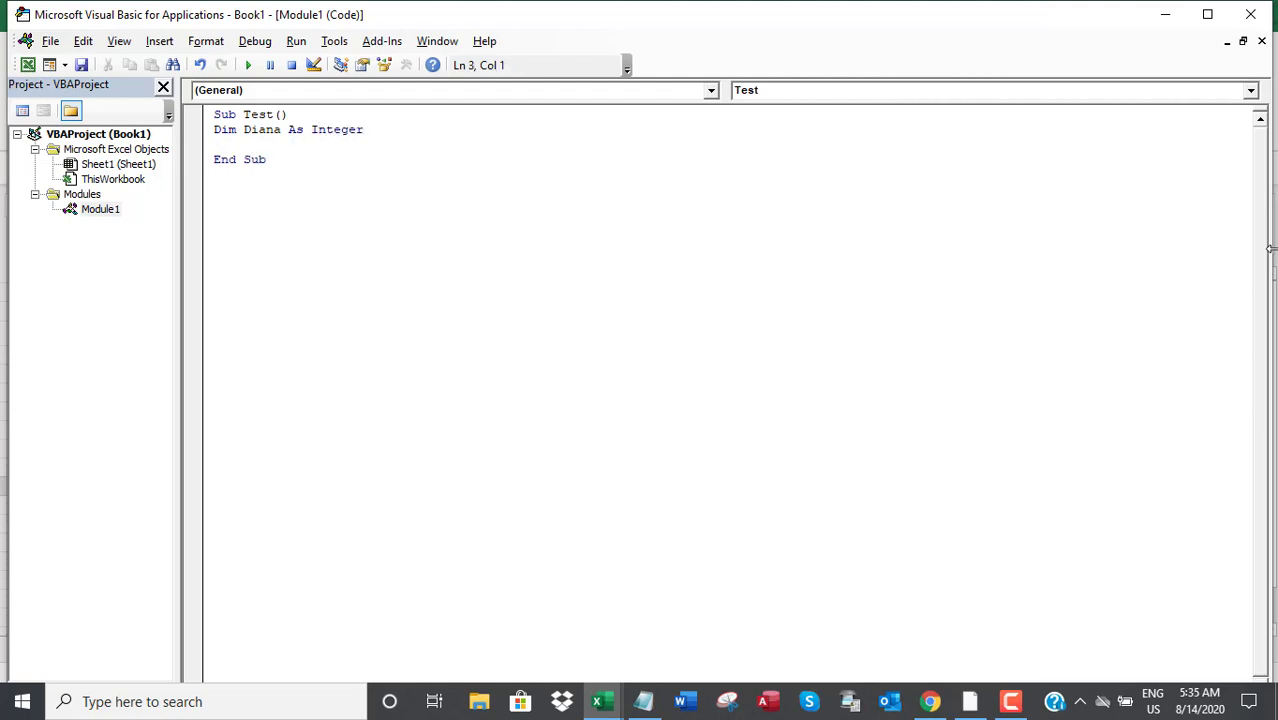
# Assign Diana = MsgBox("Do you live in London?", vbYesNo)
pyautogui.write('Diana = MsgBox')
pyautogui.write('(o')
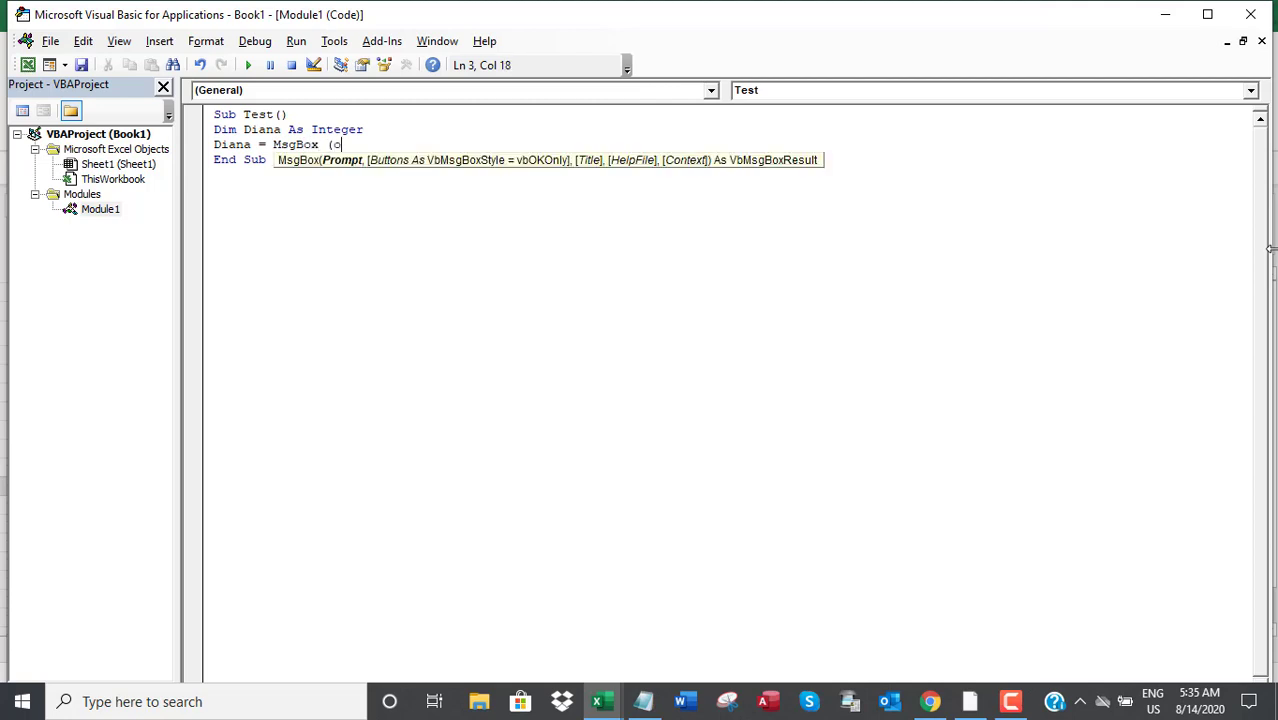
pyautogui.press('BackSpace')
pyautogui.write('ou liv')
pyautogui.write('e in London?"')
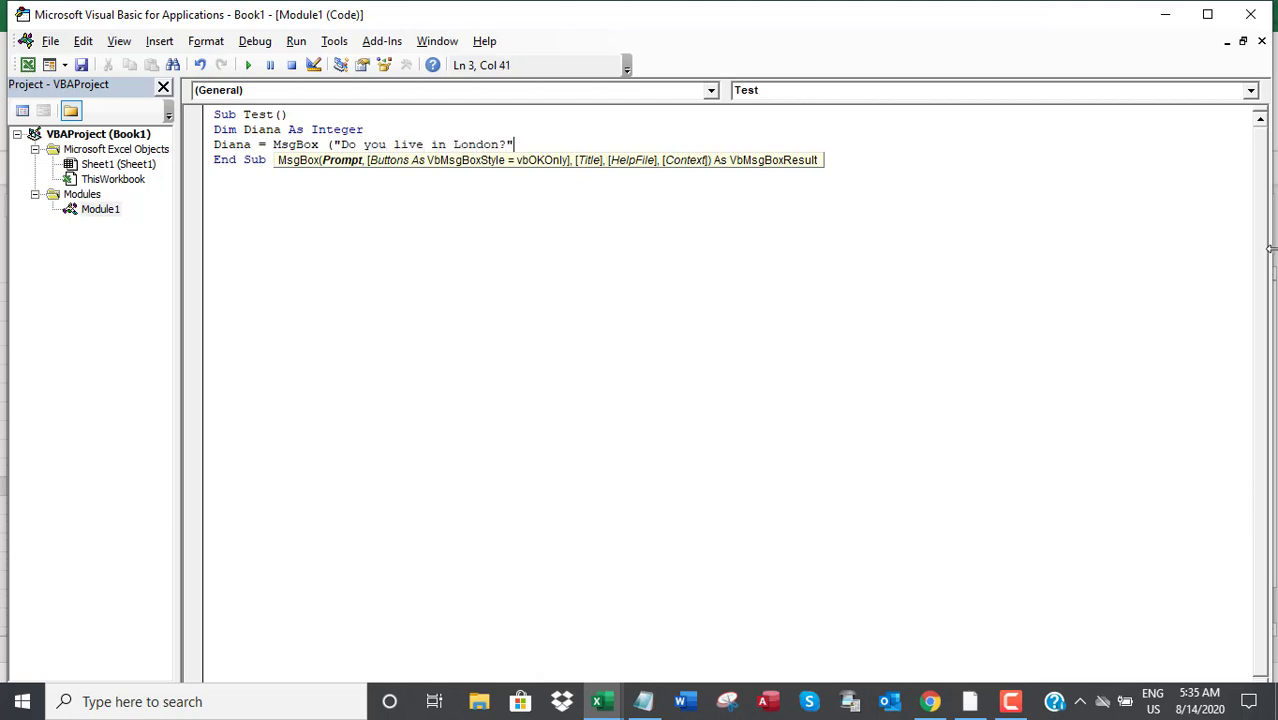
pyautogui.write(',vb')
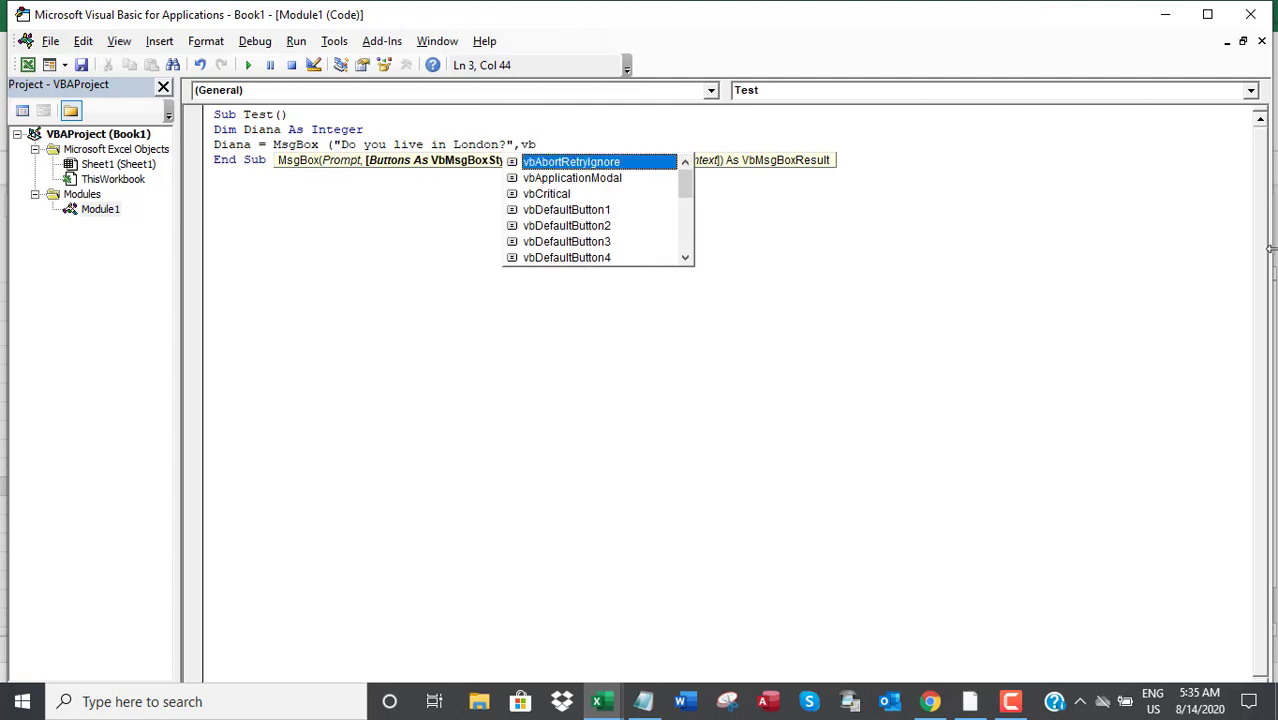
pyautogui.write('Yes')
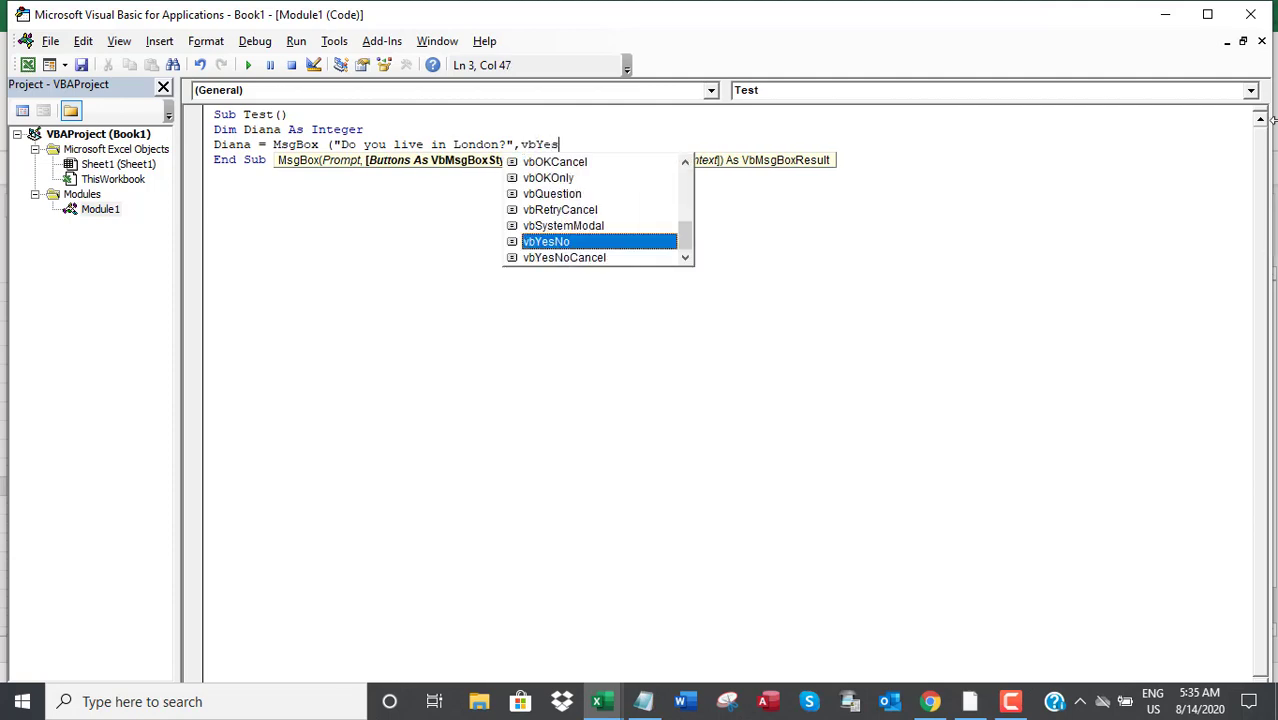
pyautogui.doubleClick(545, 242)
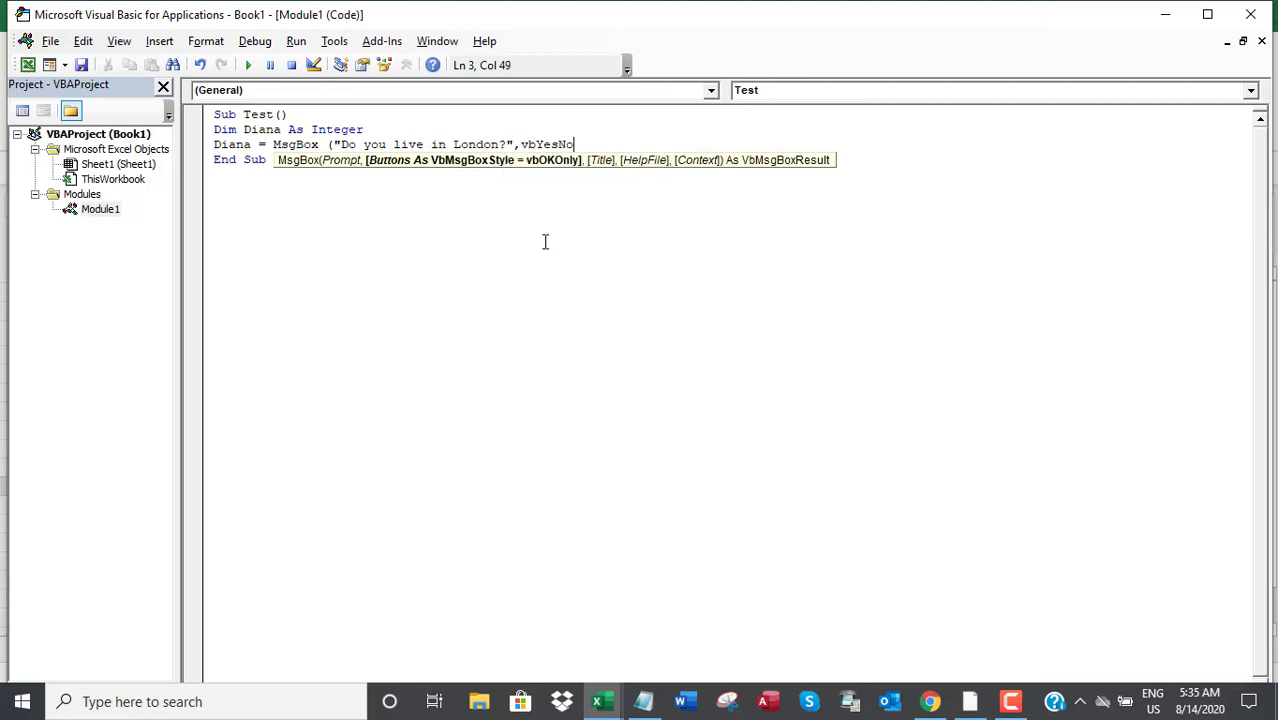
pyautogui.write(')')
pyautogui.press('Return')
pyautogui.write('If Diana = v')
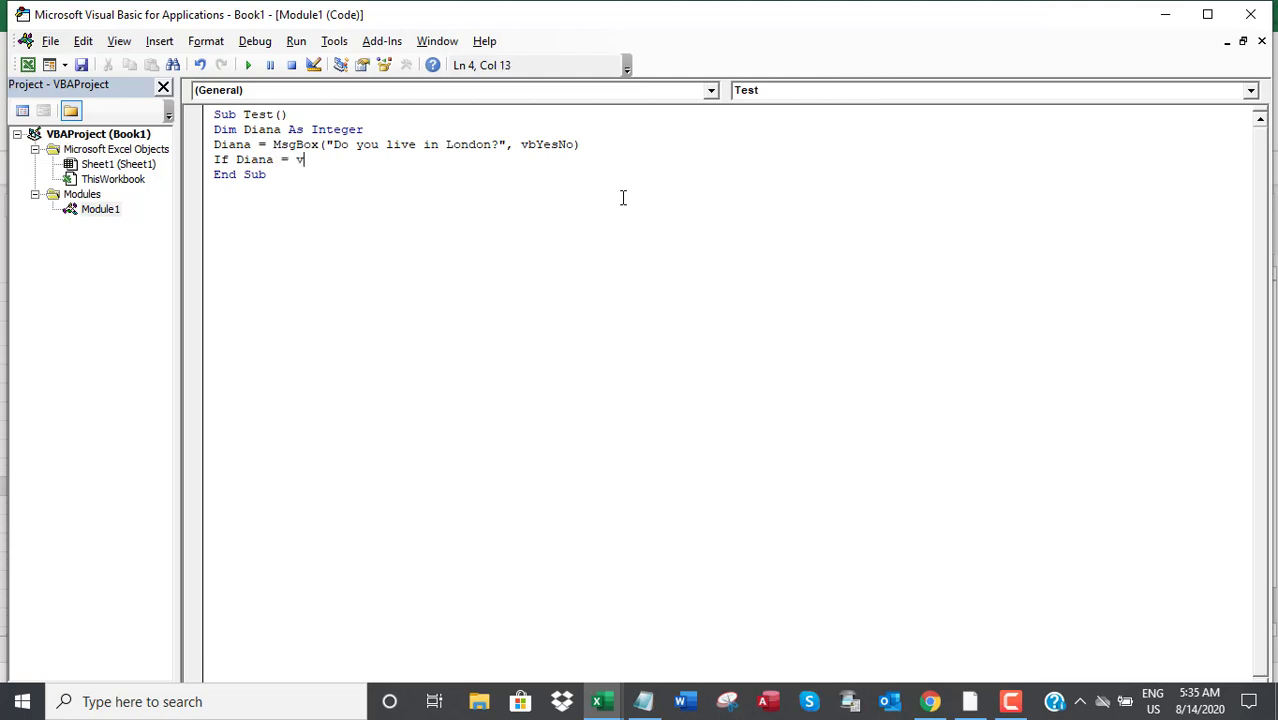
# Add If Diana = vbYes Then with MsgBox "Enjoy your stay in London."
pyautogui.write('bYes T')
pyautogui.write('hen')
pyautogui.press('Return')
pyautogui.write('MsgBox "')
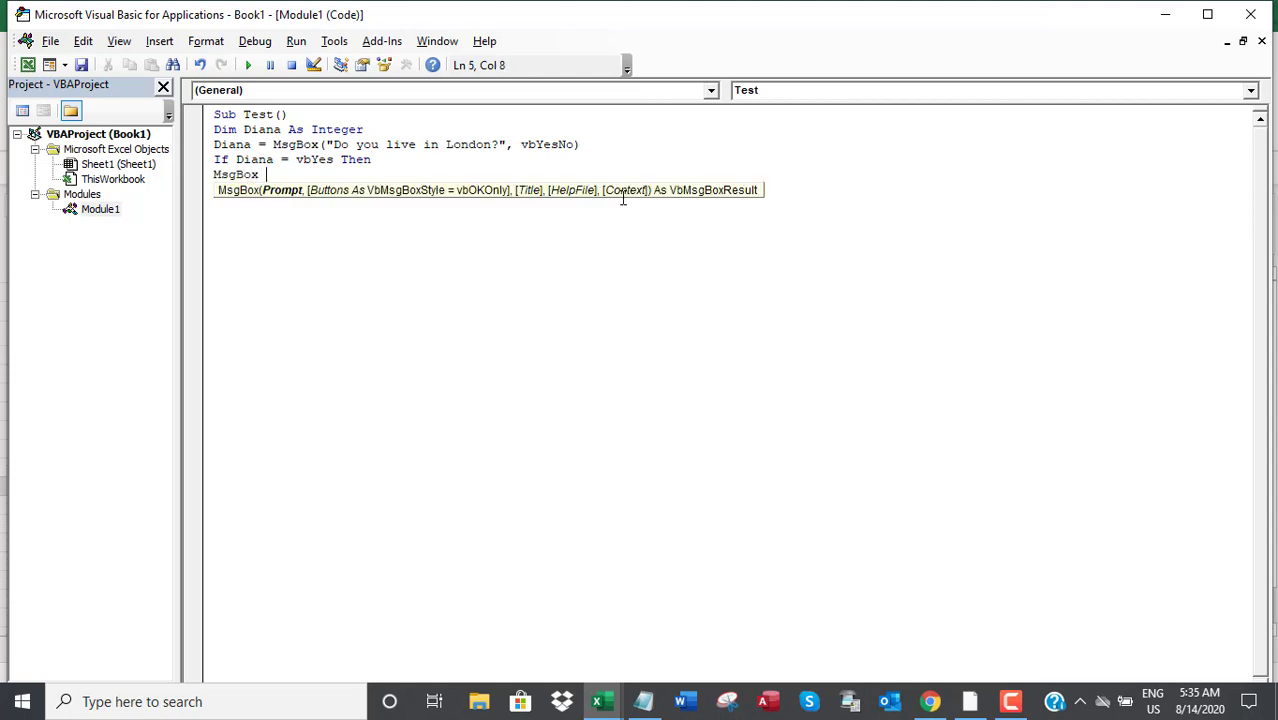
pyautogui.write('ENj')
pyautogui.press('BackSpace')
pyautogui.press('BackSpace')
pyautogui.press('BackSpace')
pyautogui.write('njo')
pyautogui.write('y your stay in')
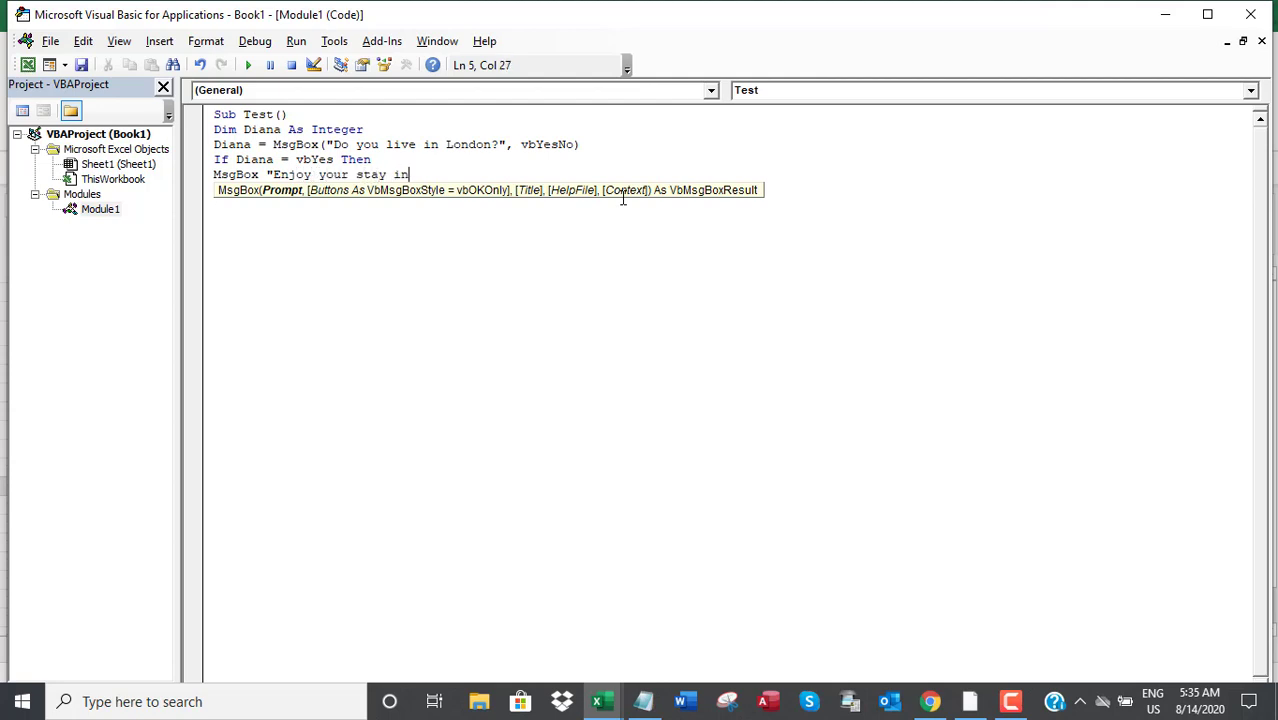
pyautogui.write(' London.')
pyautogui.click(342, 236)
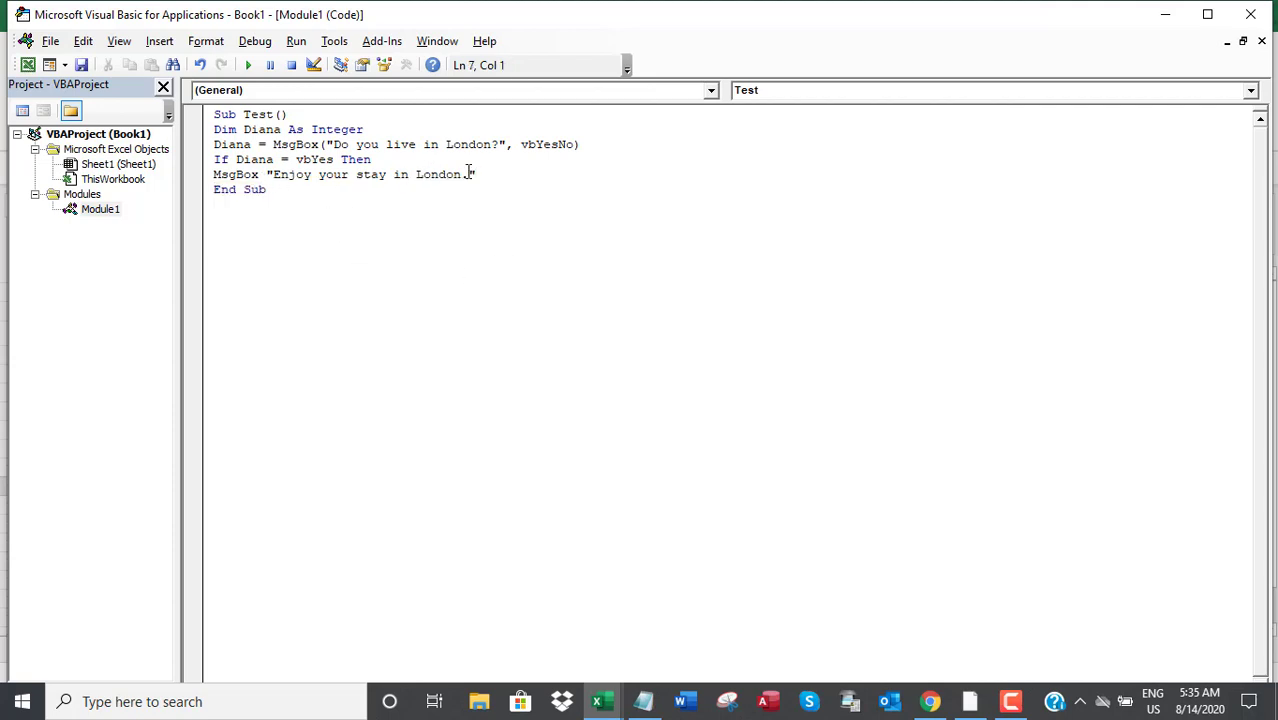
pyautogui.click(532, 177)
# Close the block with End If and remove the extra blank line before End Sub
pyautogui.press('Return')
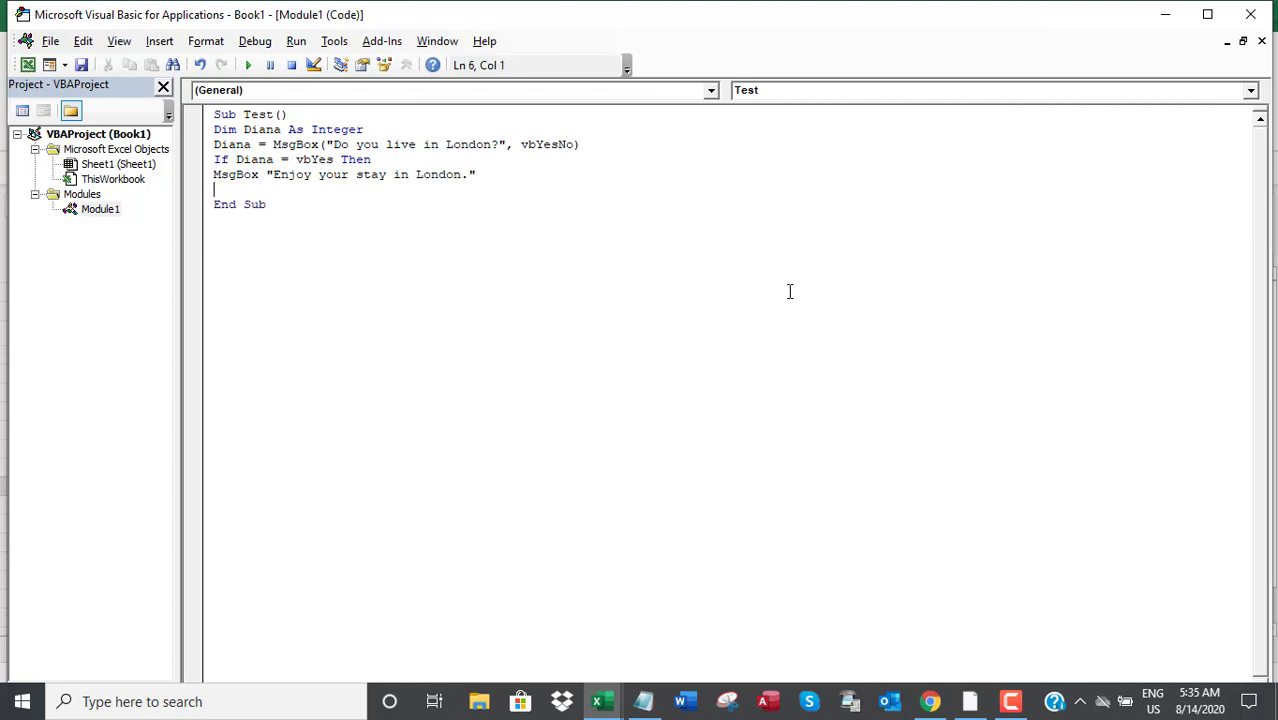
pyautogui.write('End I')
pyautogui.write('f')
pyautogui.press('Return')
pyautogui.press('Delete')
pyautogui.click(540, 266)
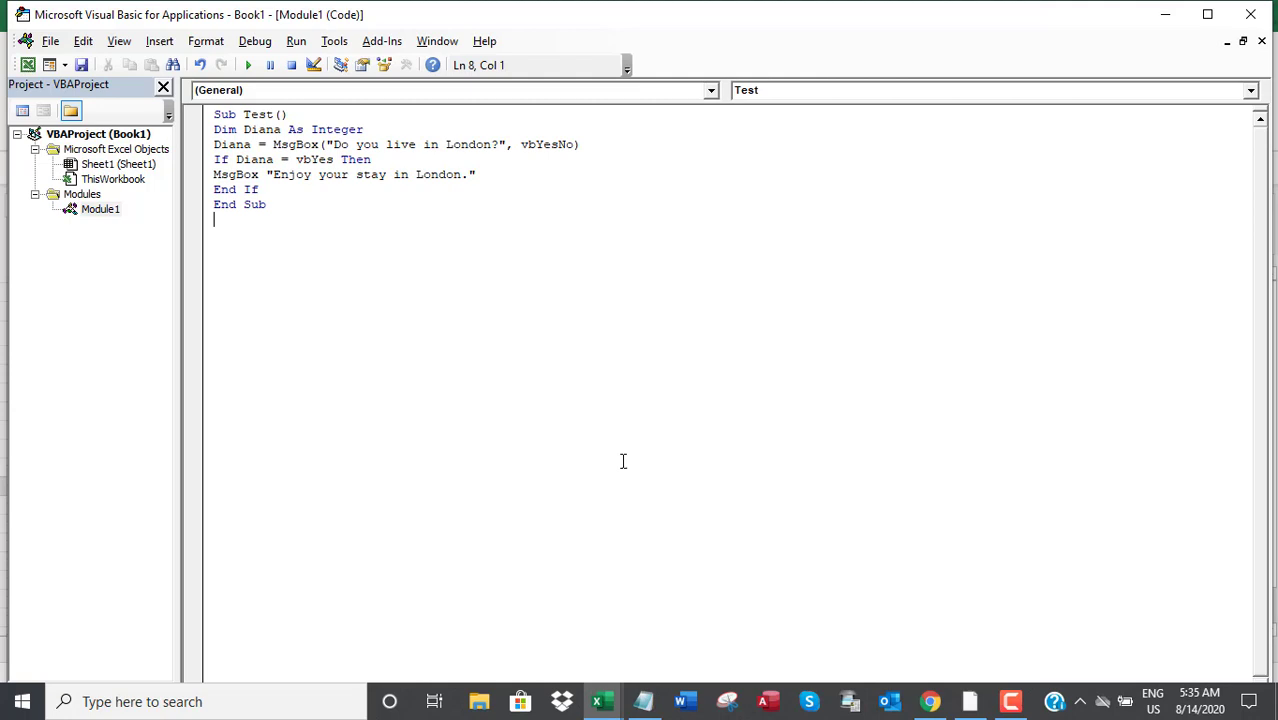
# Append 'So, our code is ready.' and 'Let's run it.' as new Notepad lines
pyautogui.click(643, 701)
pyautogui.write('So, our')
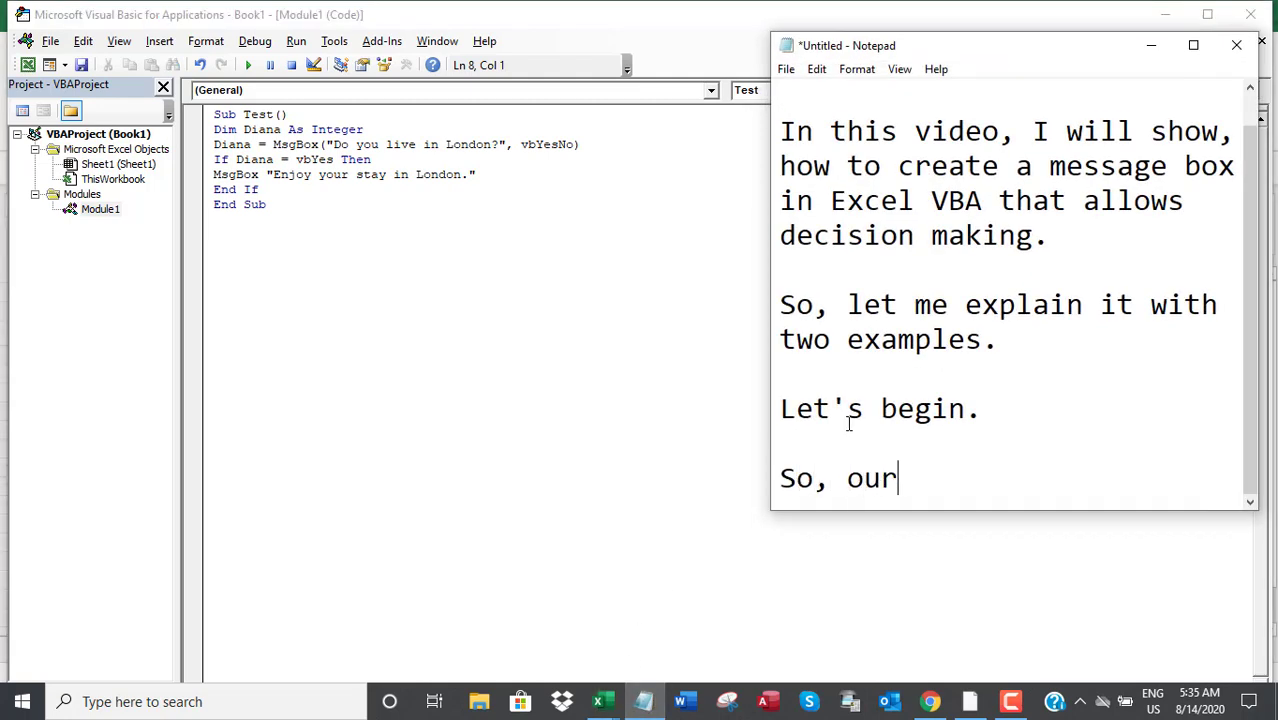
pyautogui.write(' code is ready.')
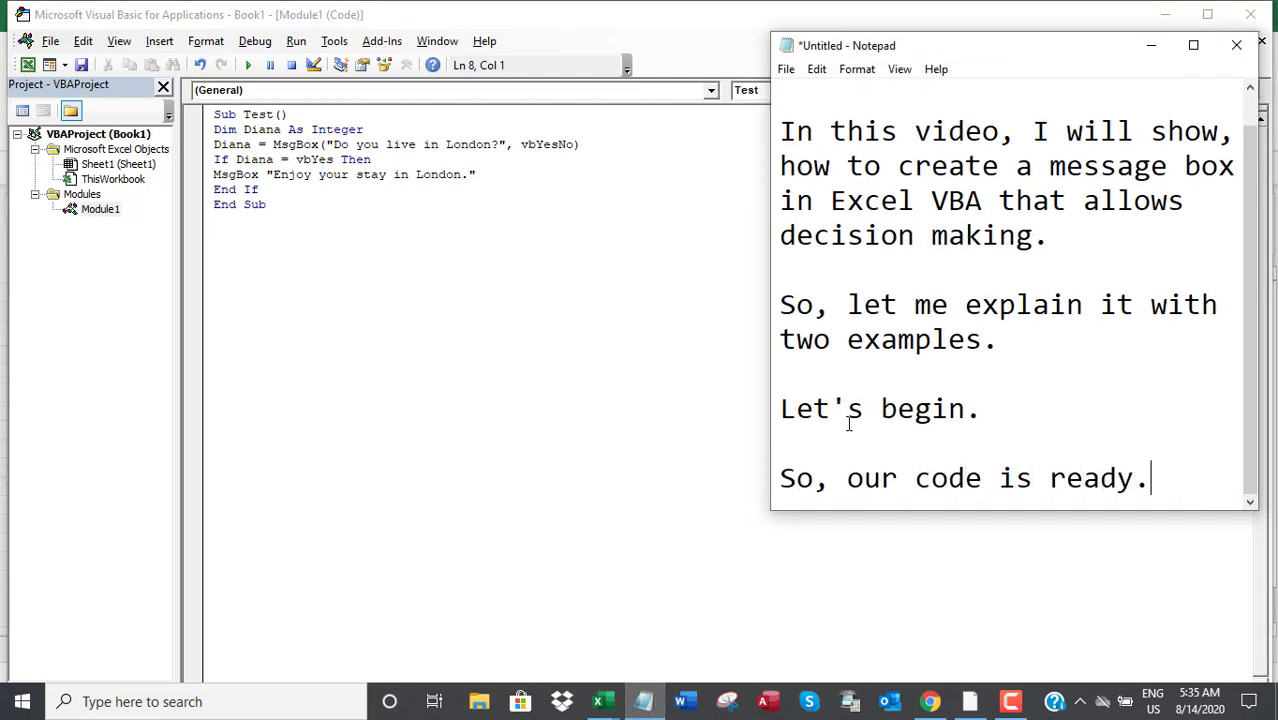
pyautogui.press('Return')
pyautogui.press('Return')
pyautogui.write('let')
pyautogui.press('BackSpace')
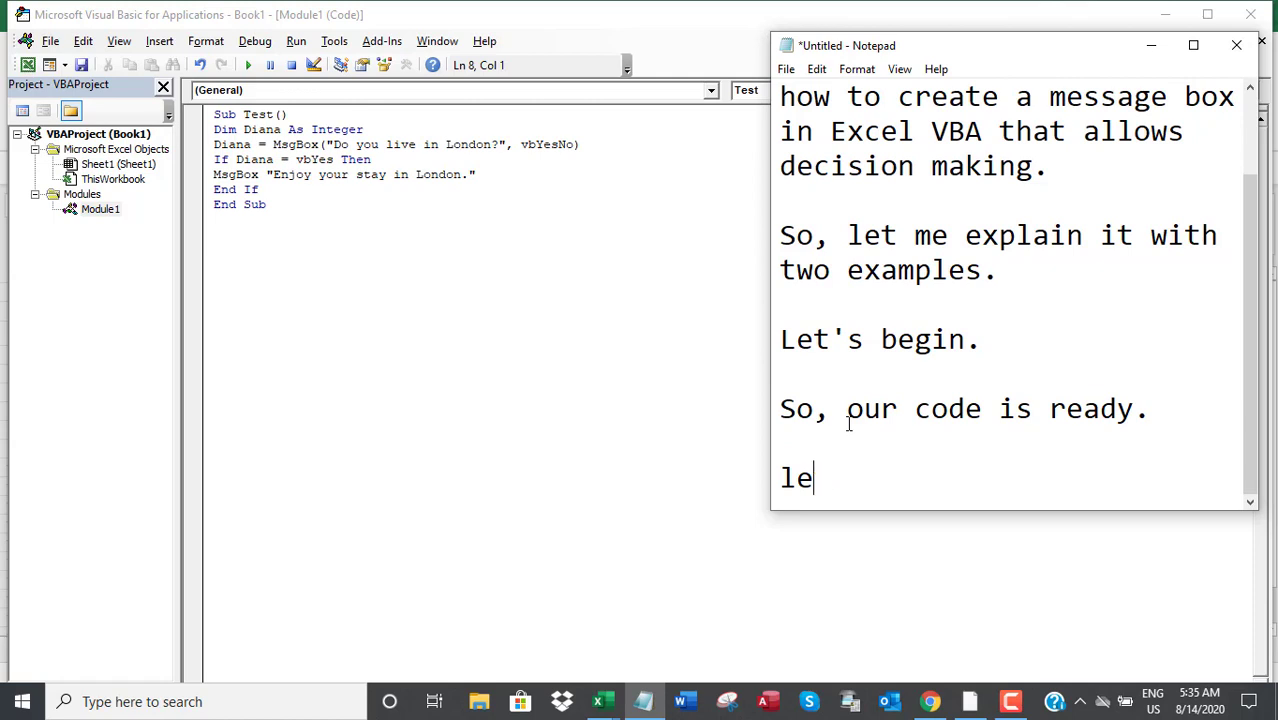
pyautogui.press('BackSpace')
pyautogui.press('BackSpace')
pyautogui.write("Let's r")
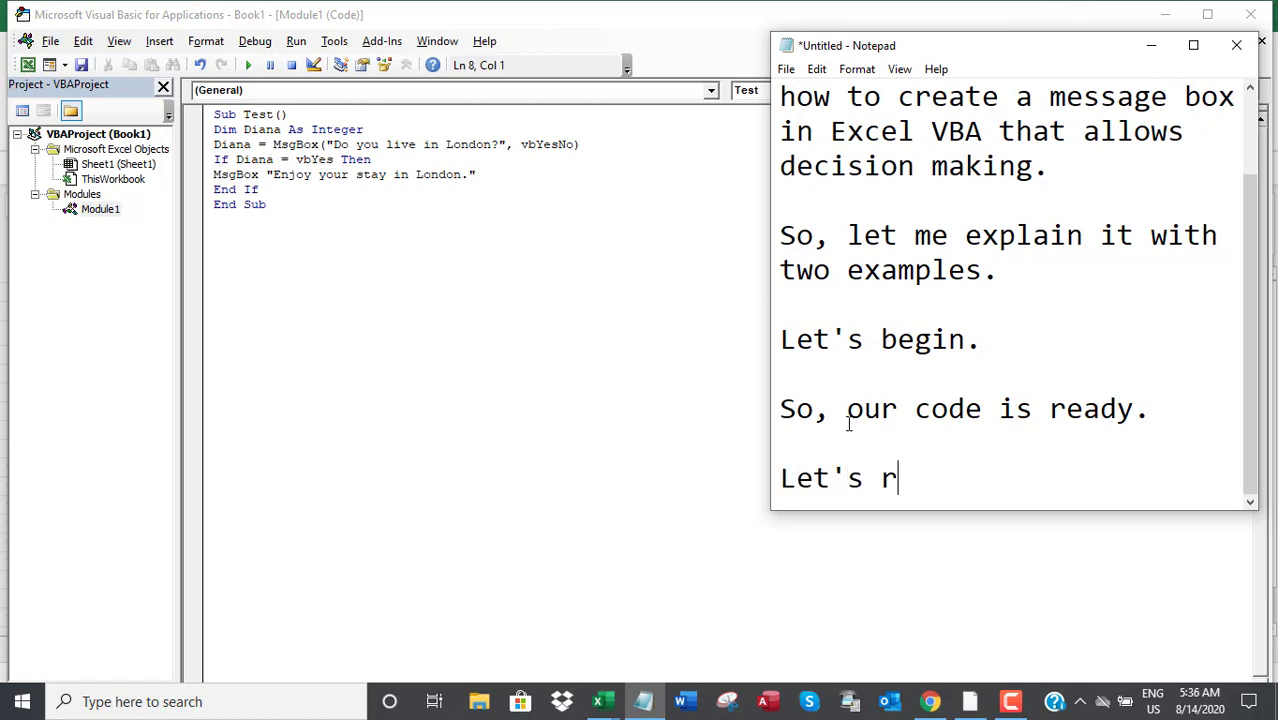
pyautogui.write('un it.')
pyautogui.press('Return')
pyautogui.press('Return')
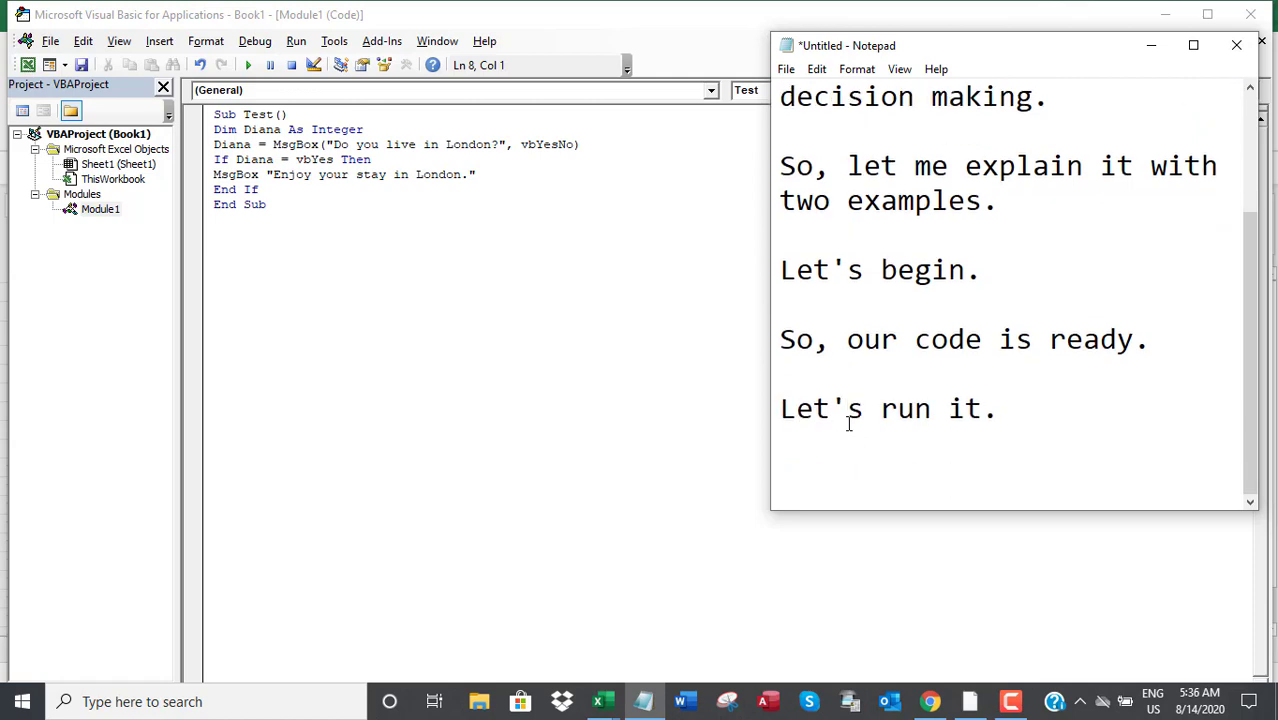
# Run the Test macro, answer Yes, and close the 'Enjoy your stay in London.' message
pyautogui.click(1151, 45)
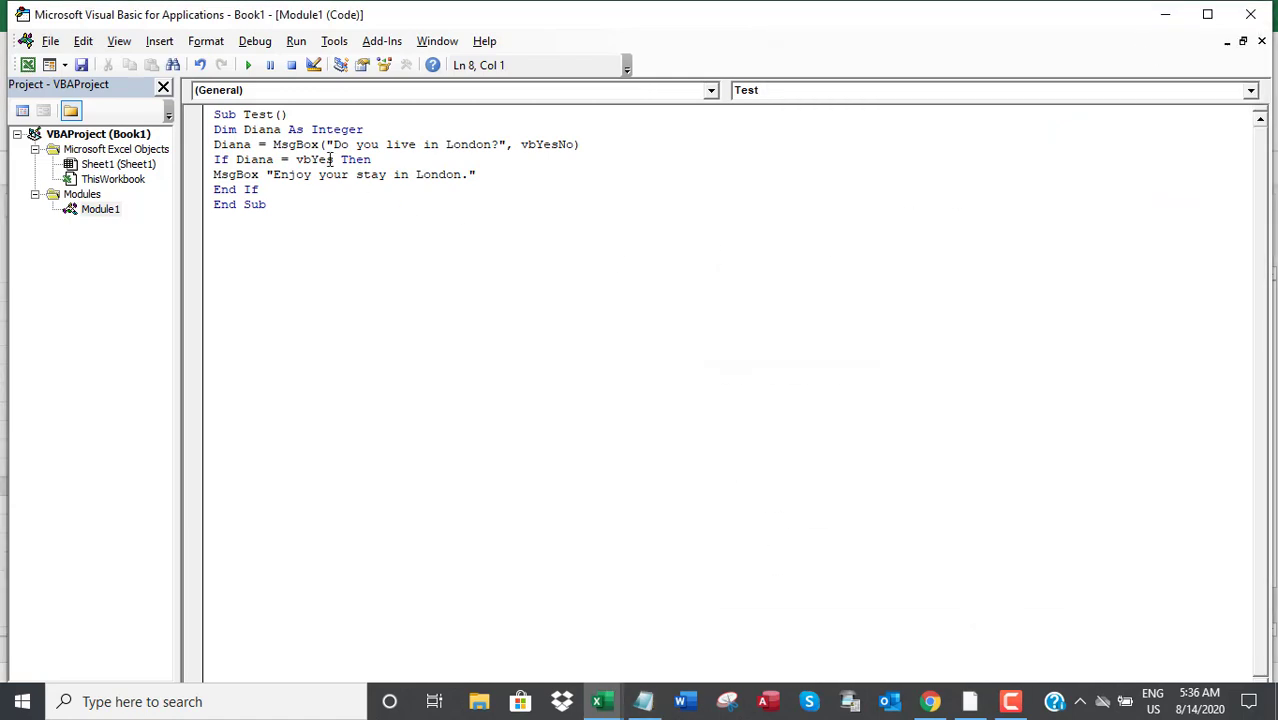
pyautogui.click(248, 65)
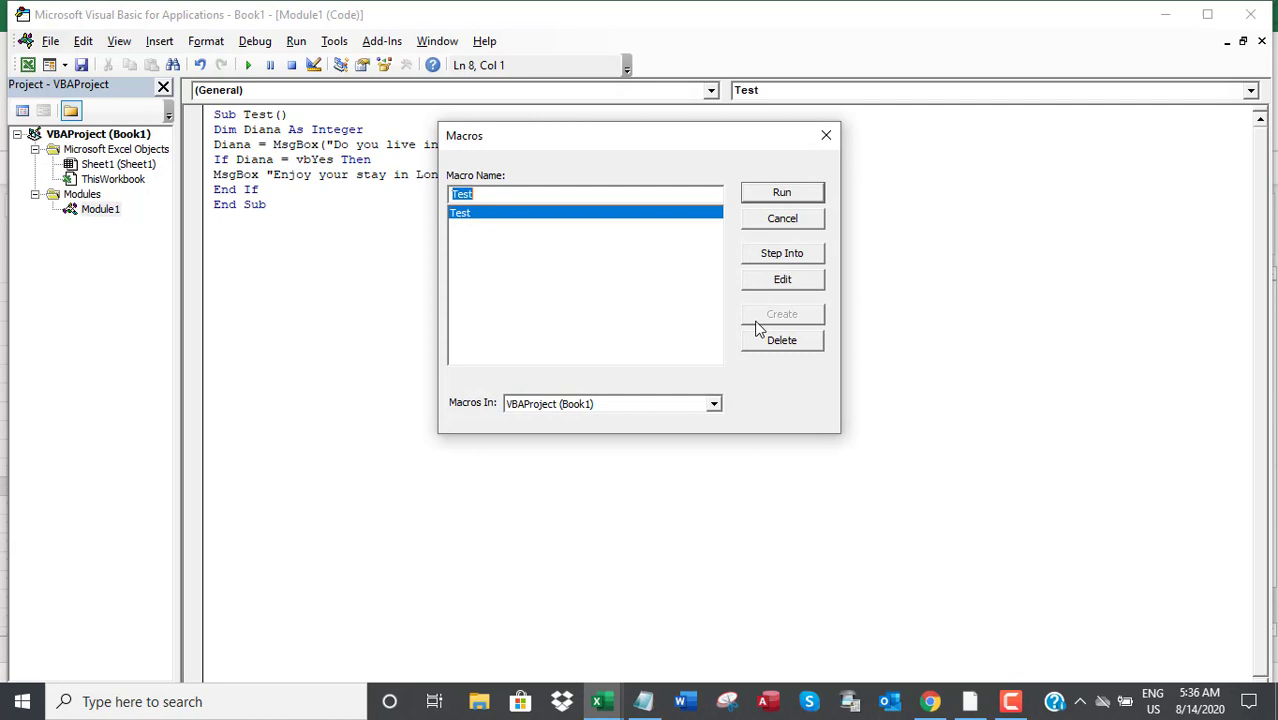
pyautogui.click(767, 192)
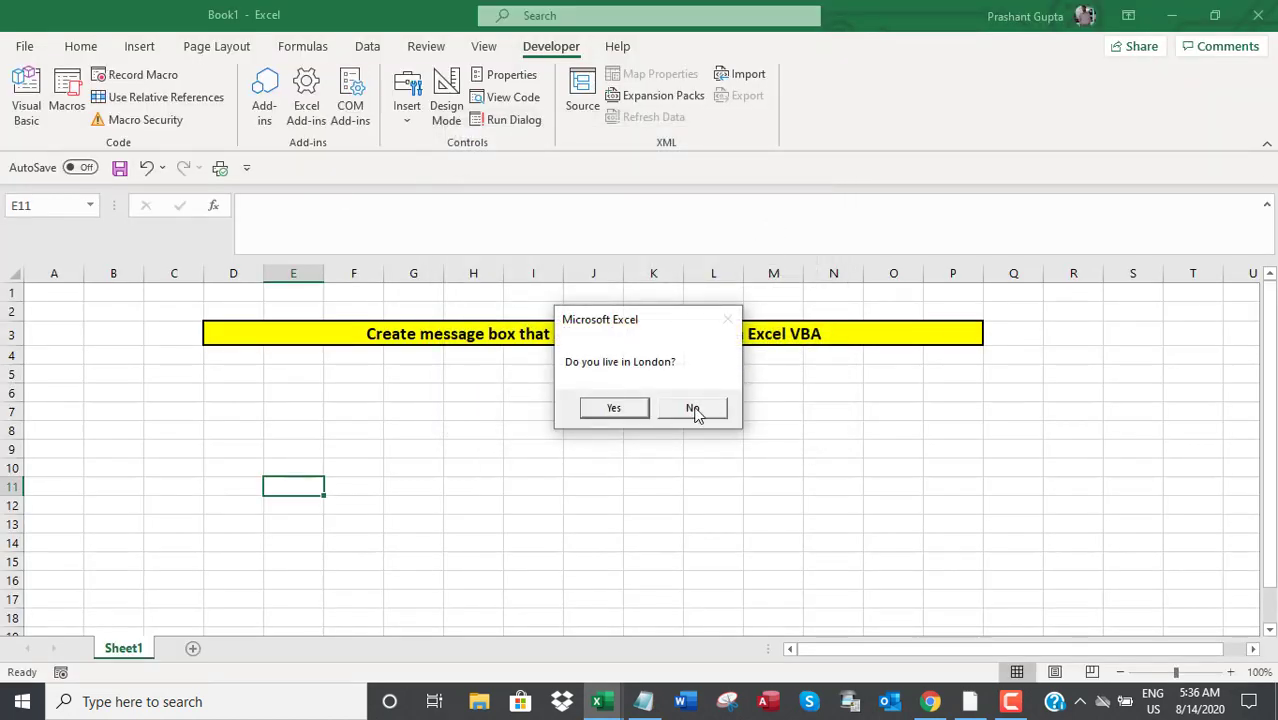
pyautogui.click(622, 407)
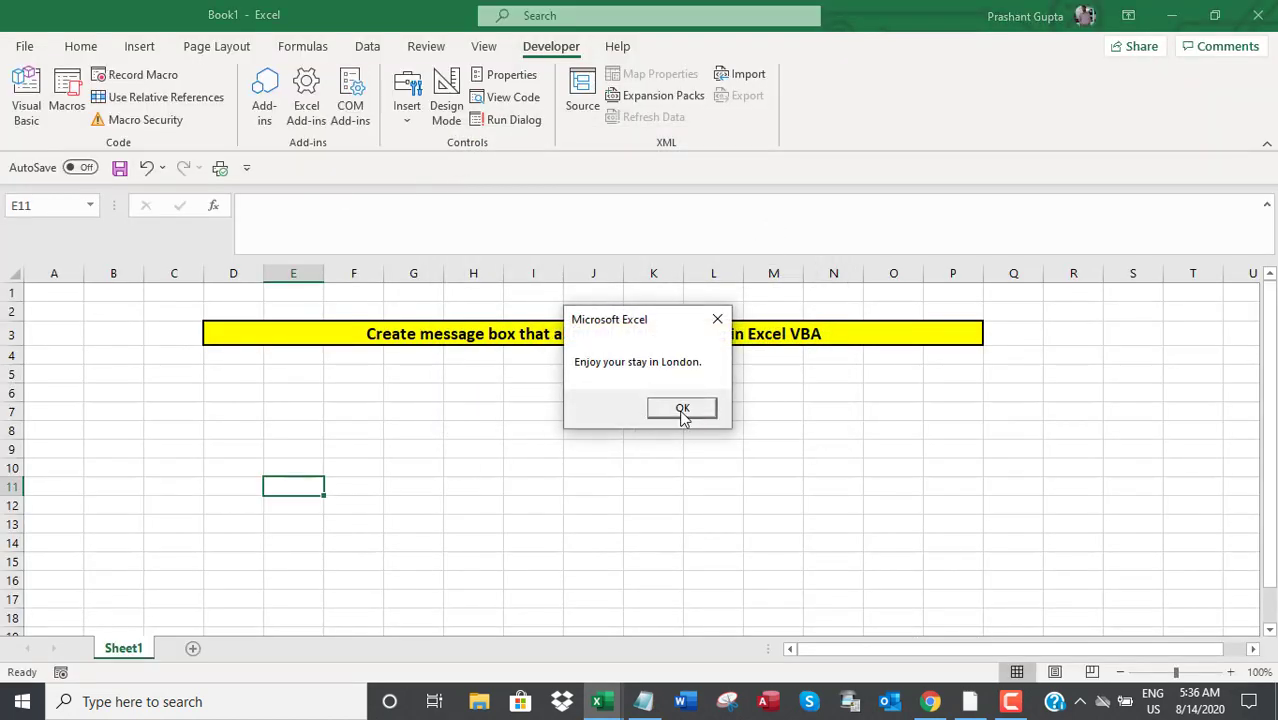
pyautogui.click(686, 415)
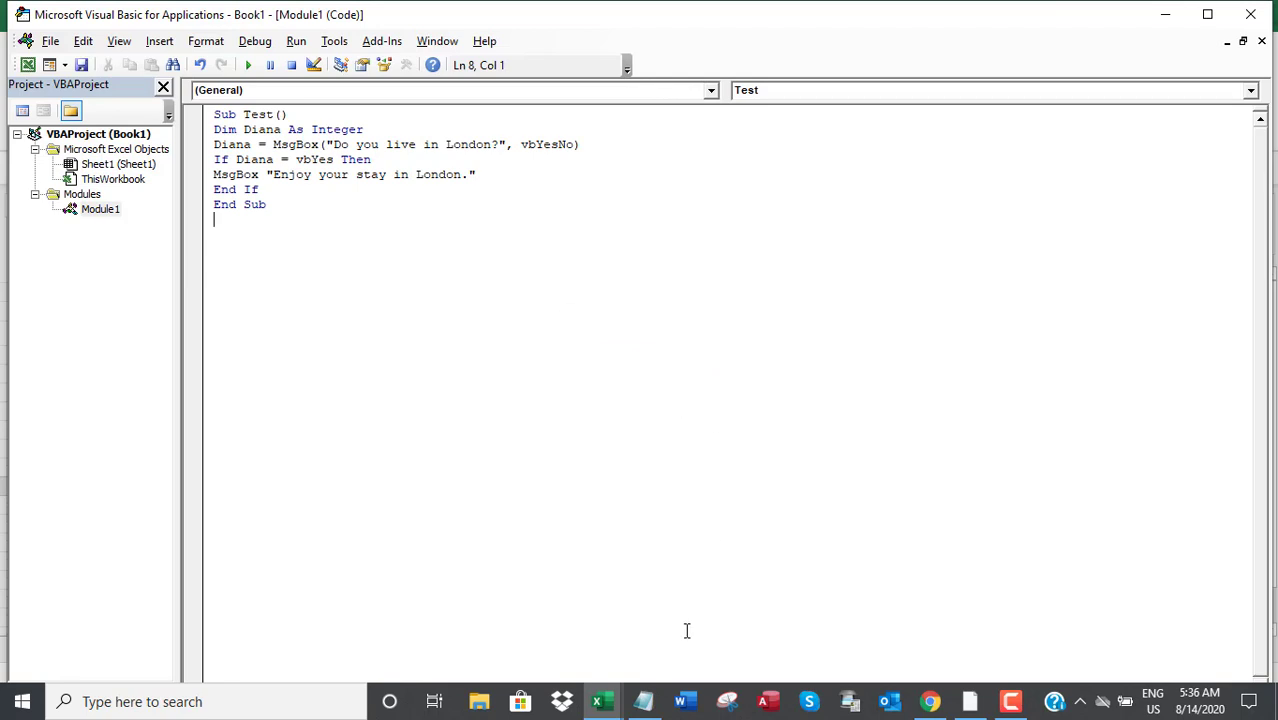
# Add the caption 'It is working very good.' in Notepad
pyautogui.click(643, 701)
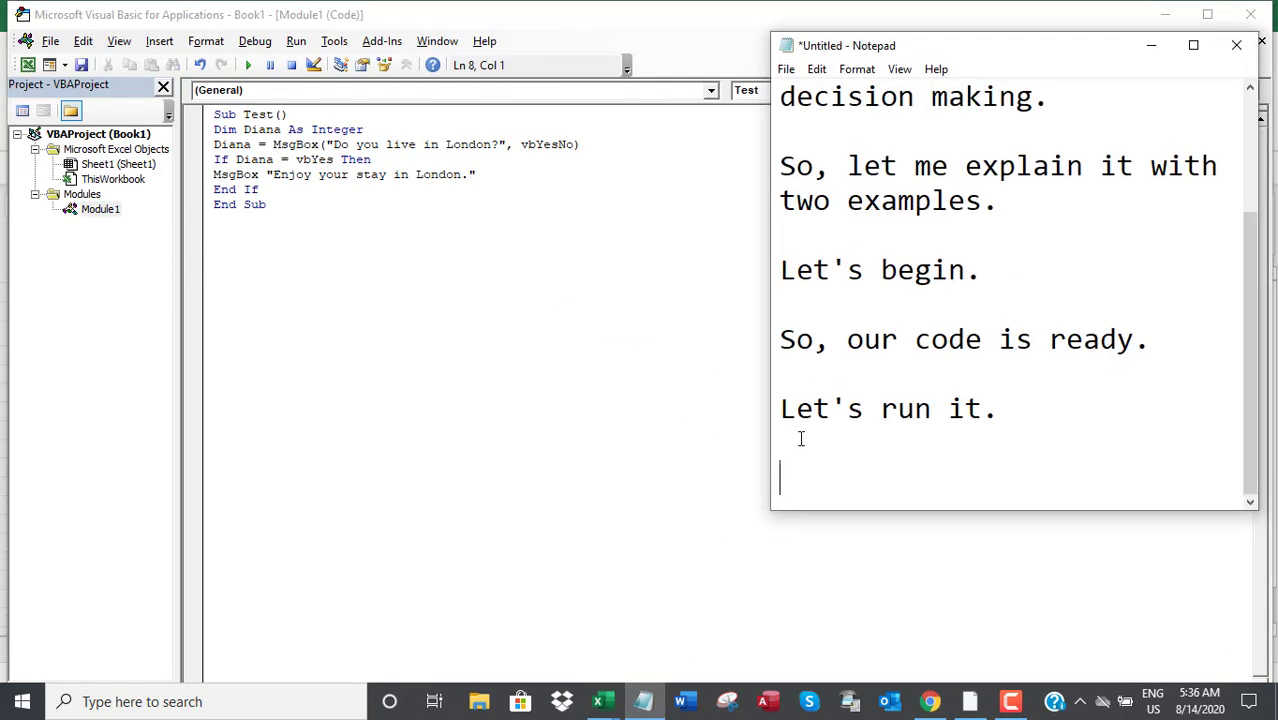
pyautogui.write('It is workin')
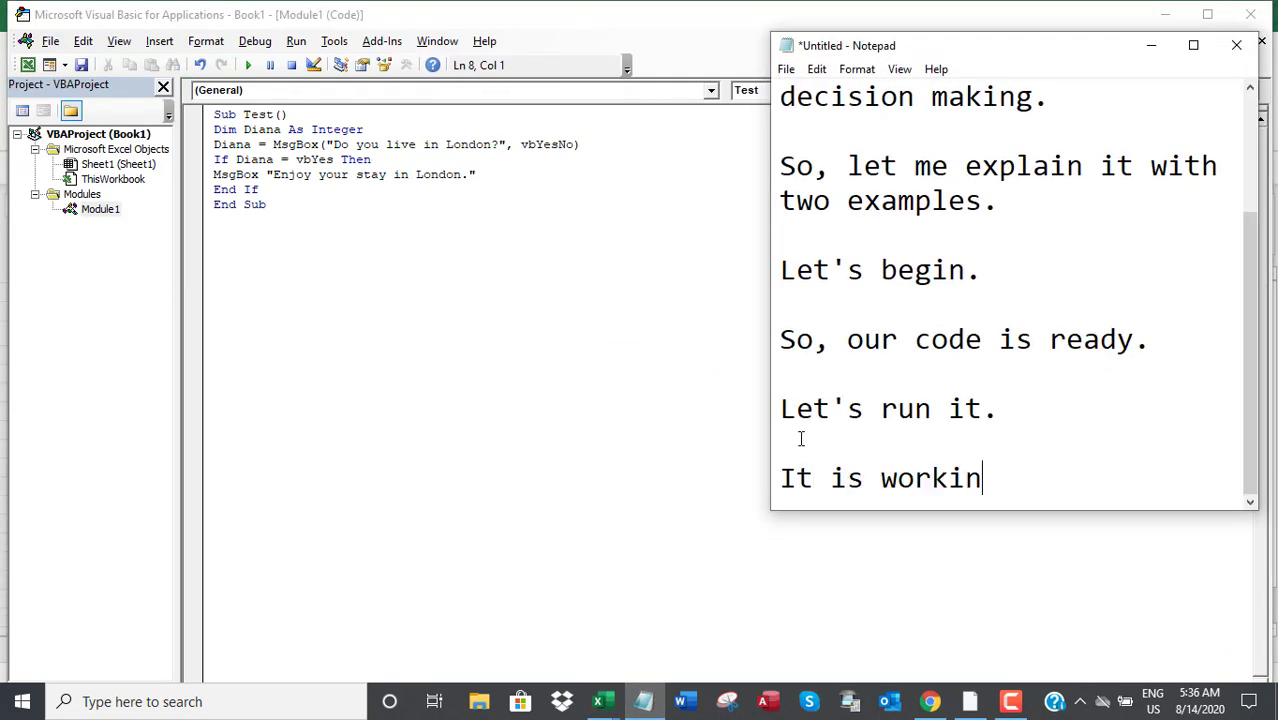
pyautogui.write('g very good.')
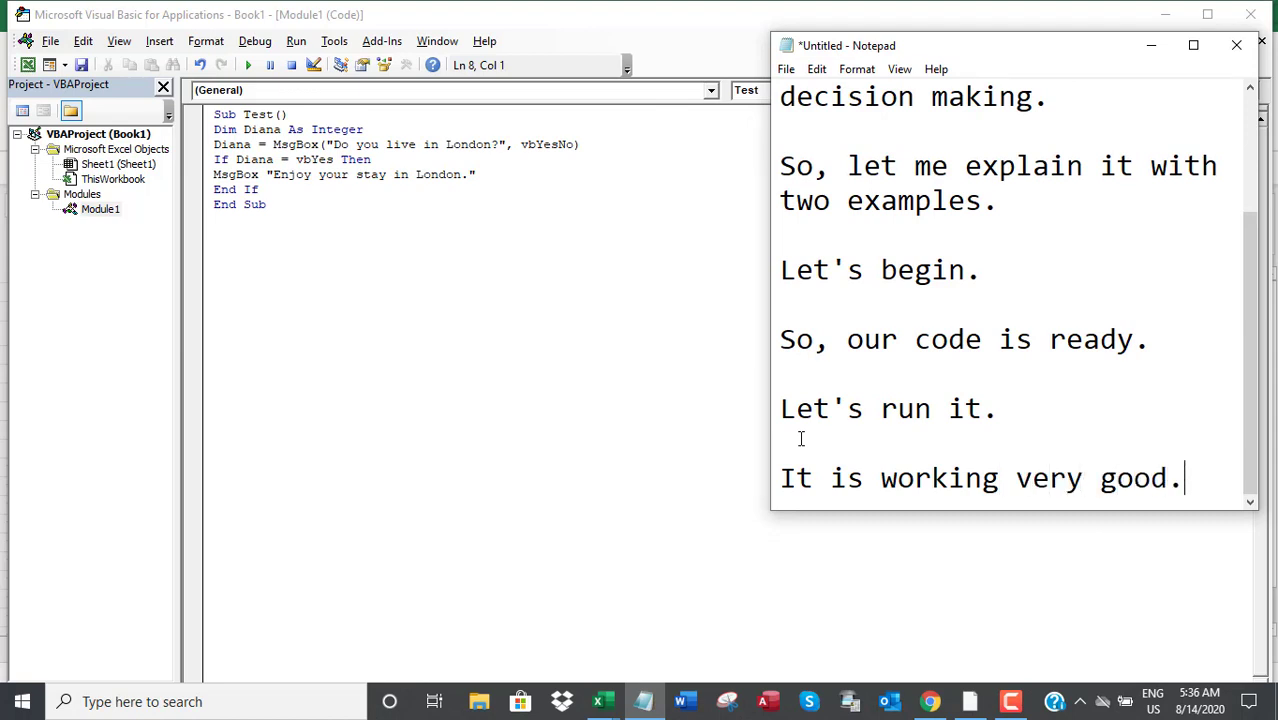
pyautogui.press('Return')
pyautogui.press('Return')
# Add the caption about using Ok or cancel with exclamation mark, then 'Let me show.'
pyautogui.write("Now, let's ")
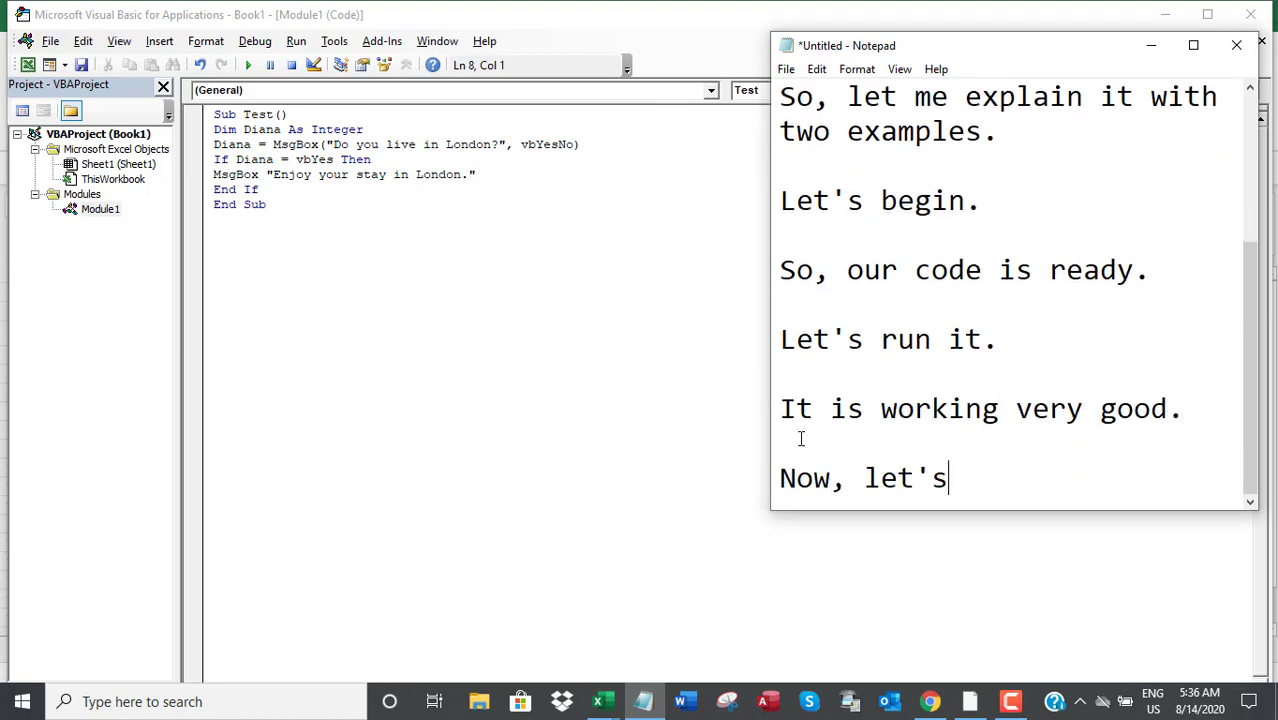
pyautogui.write('take an')
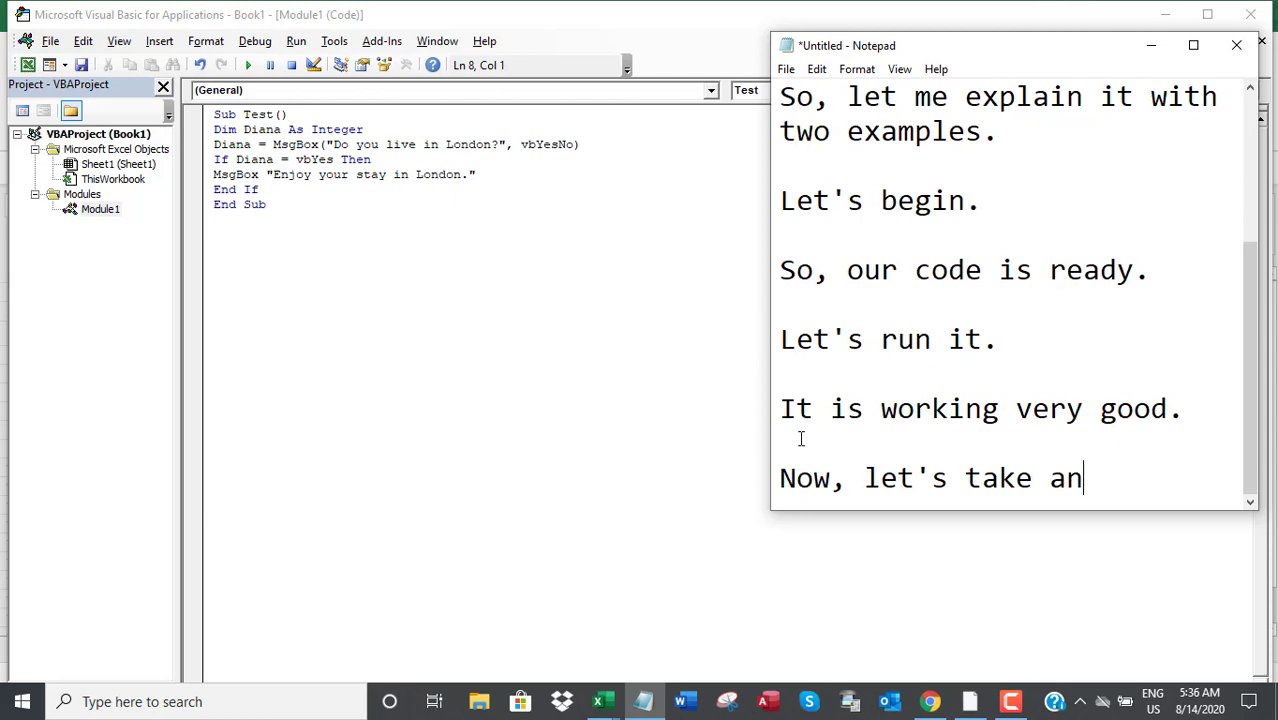
pyautogui.write('other example ')
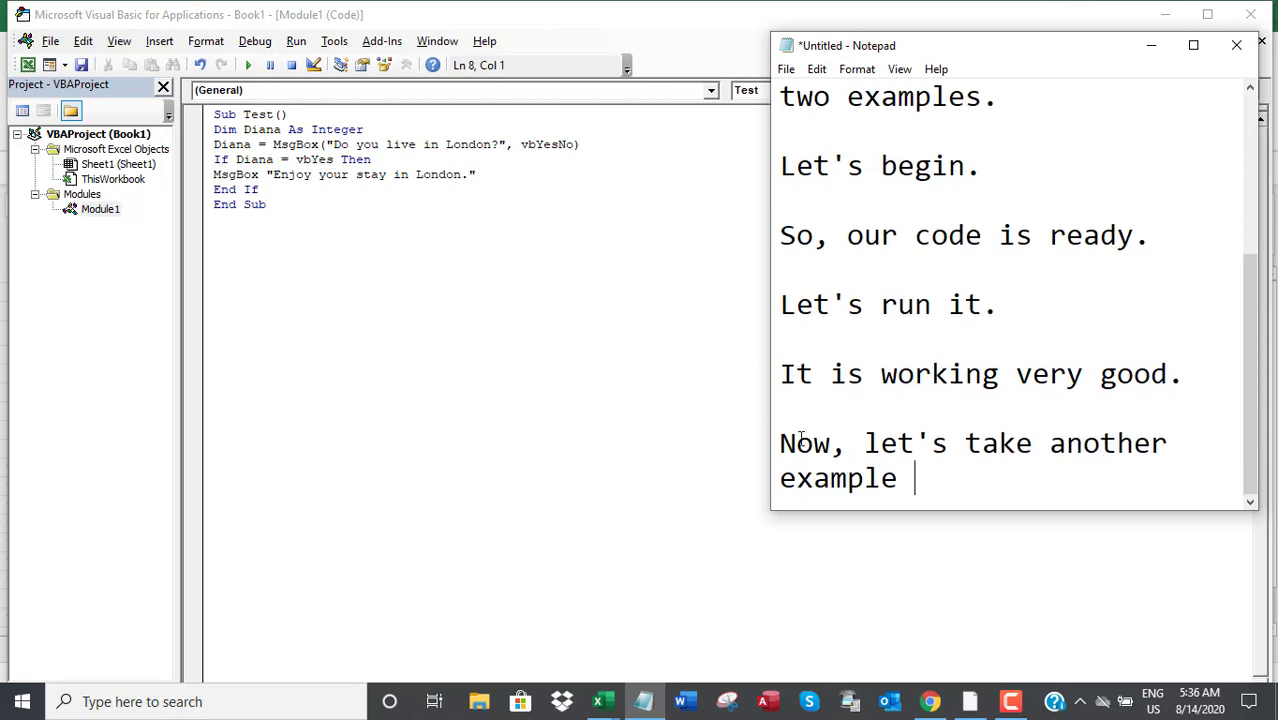
pyautogui.write('where I')
pyautogui.press('BackSpace')
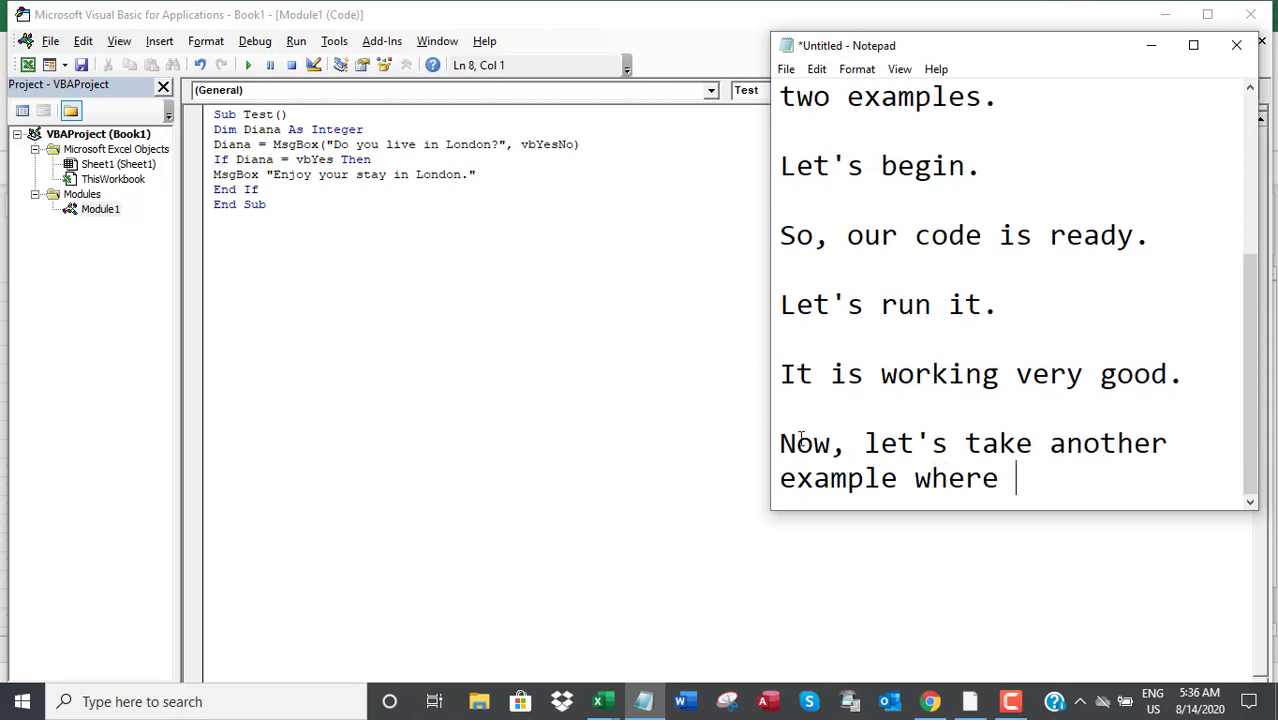
pyautogui.write('rather using ')
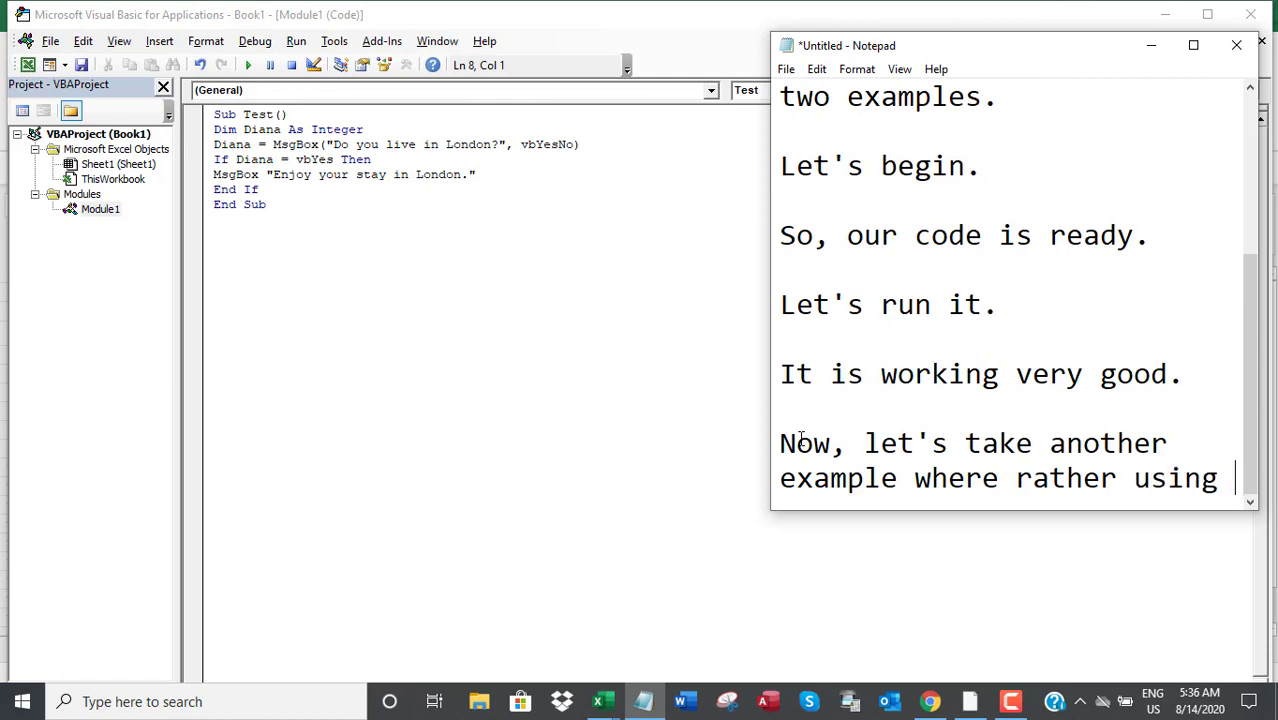
pyautogui.write('yes or no,')
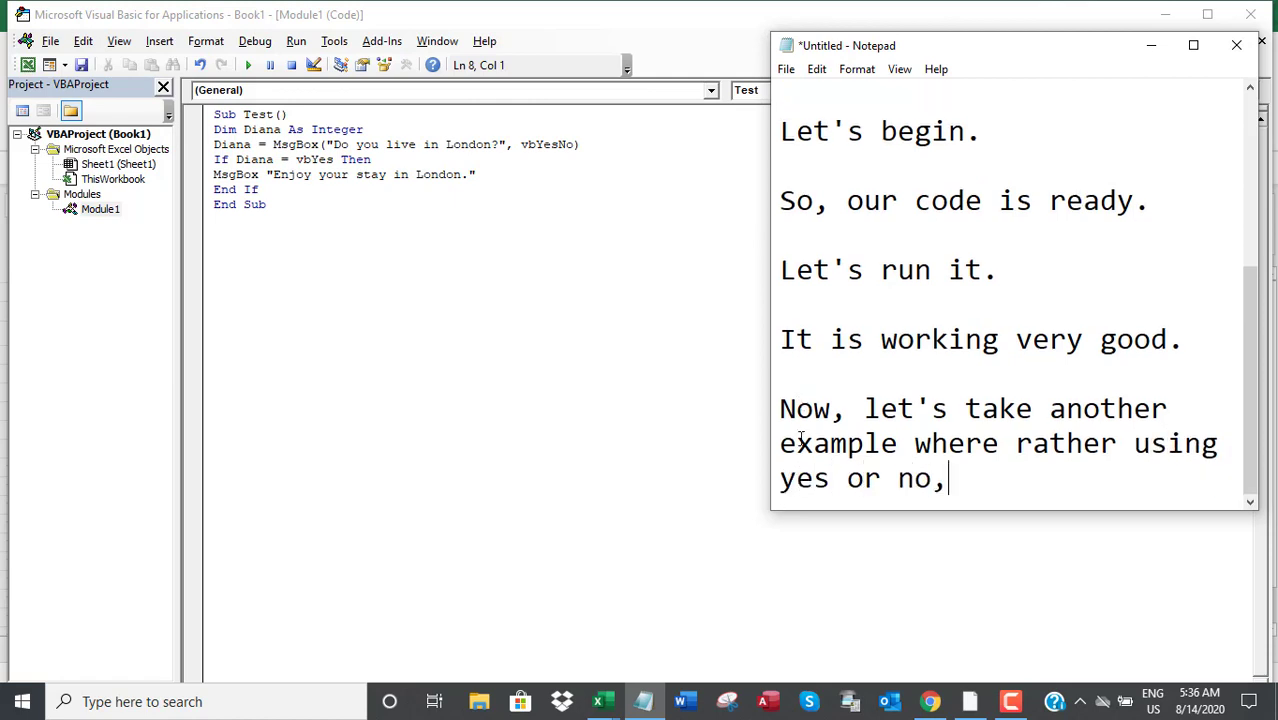
pyautogui.write(' I will be using')
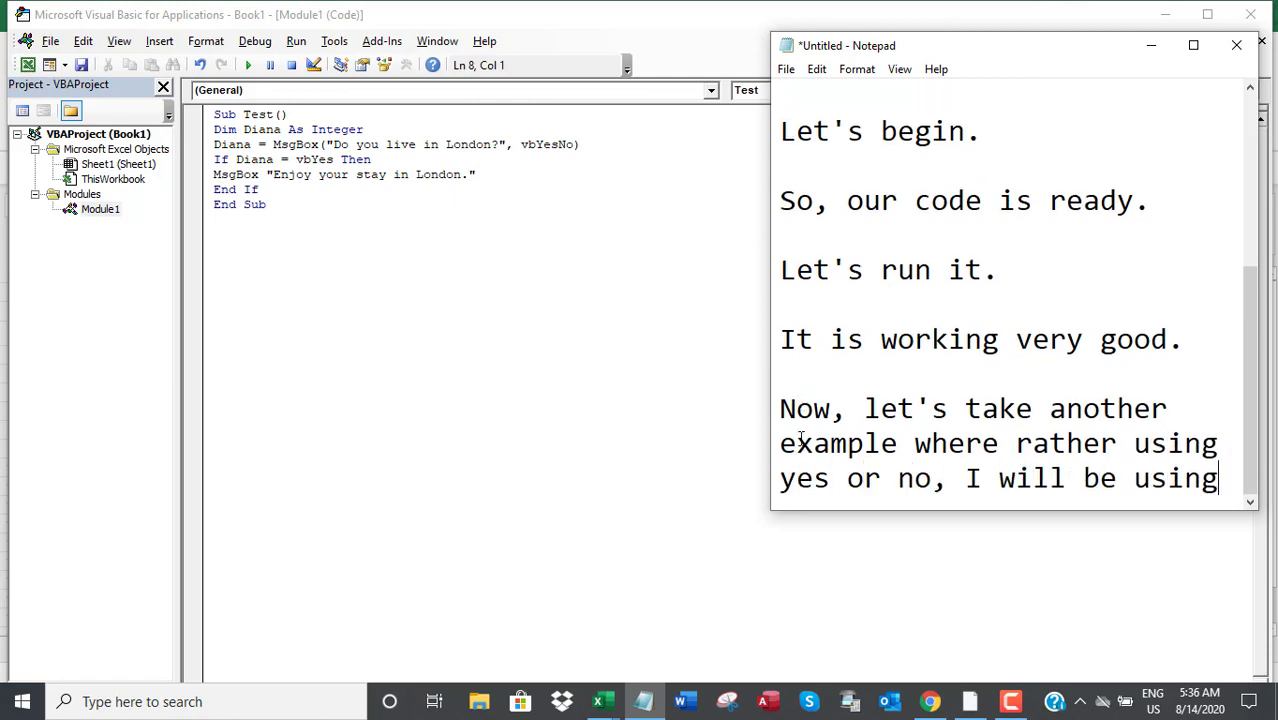
pyautogui.write(' Ok or ca')
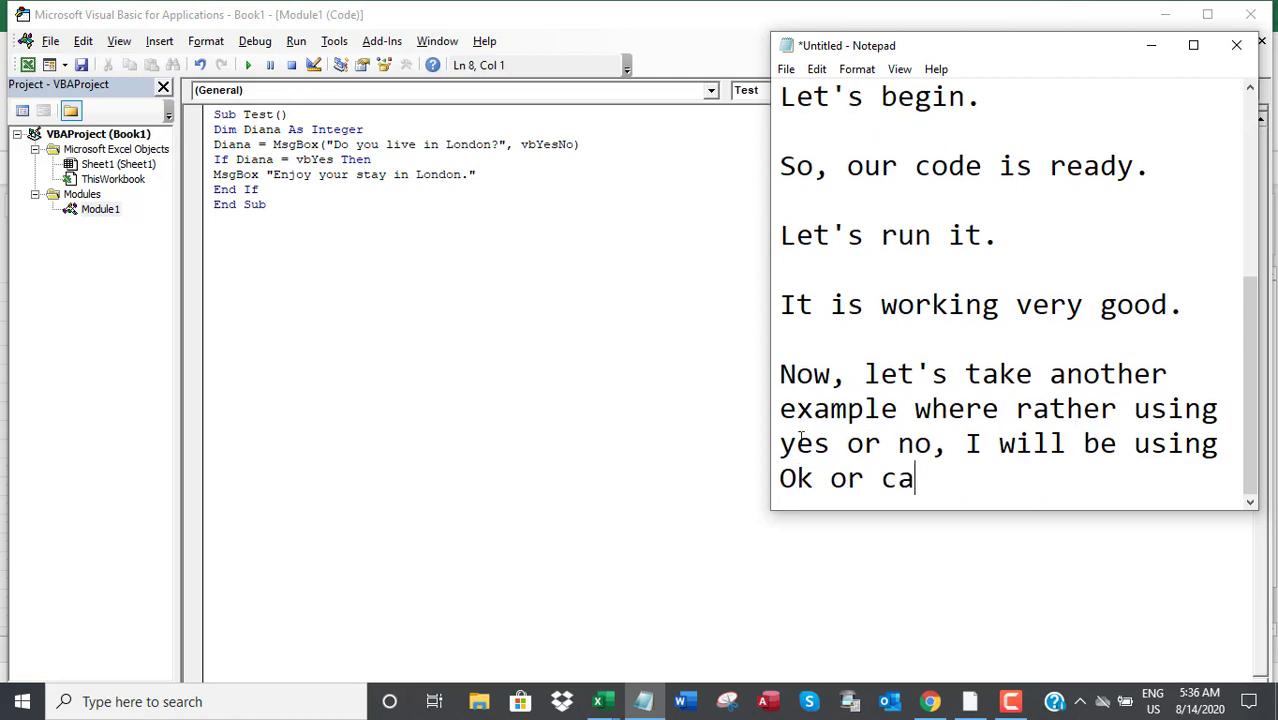
pyautogui.write('ncer')
pyautogui.press('BackSpace')
pyautogui.write('l ')
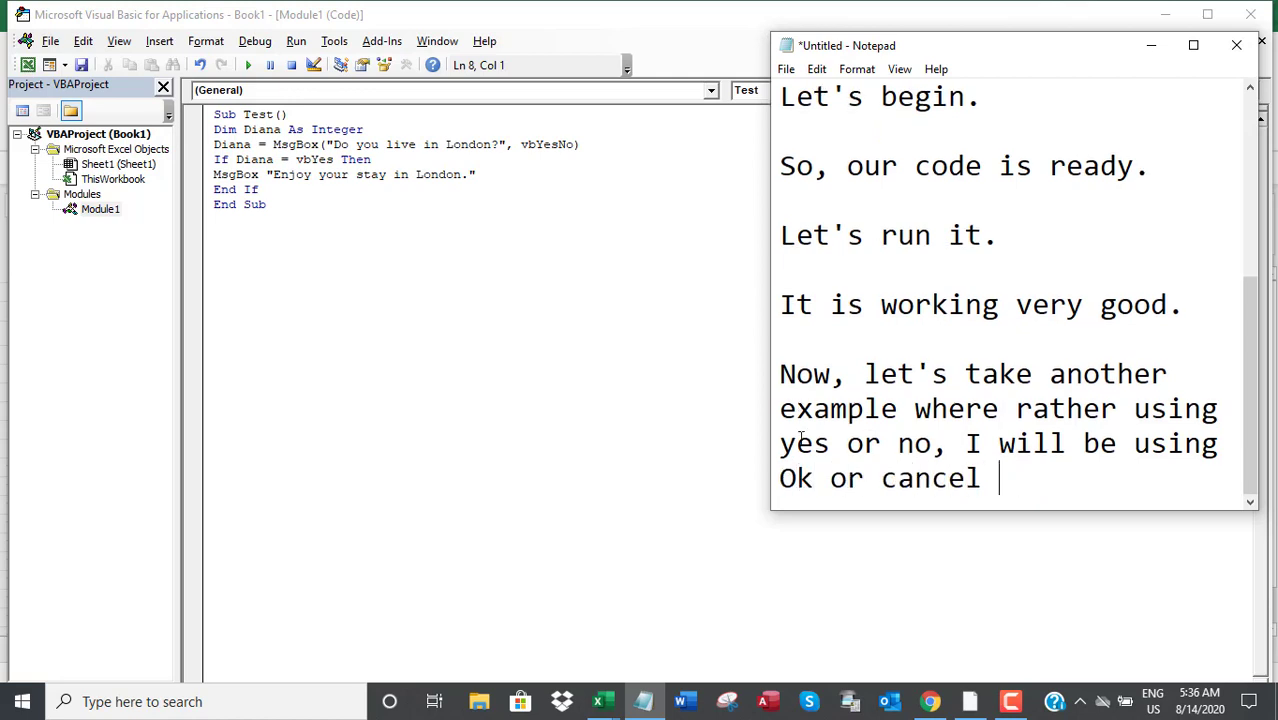
pyautogui.write('along with ')
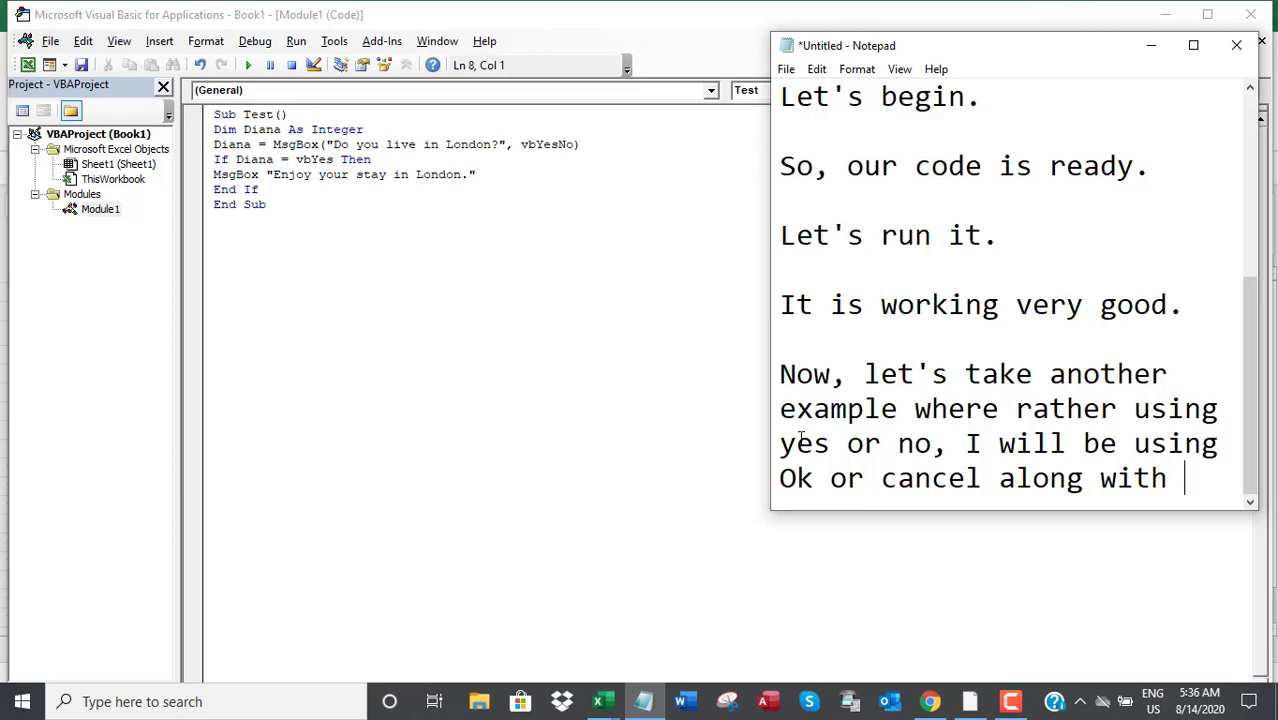
pyautogui.write('exclamat')
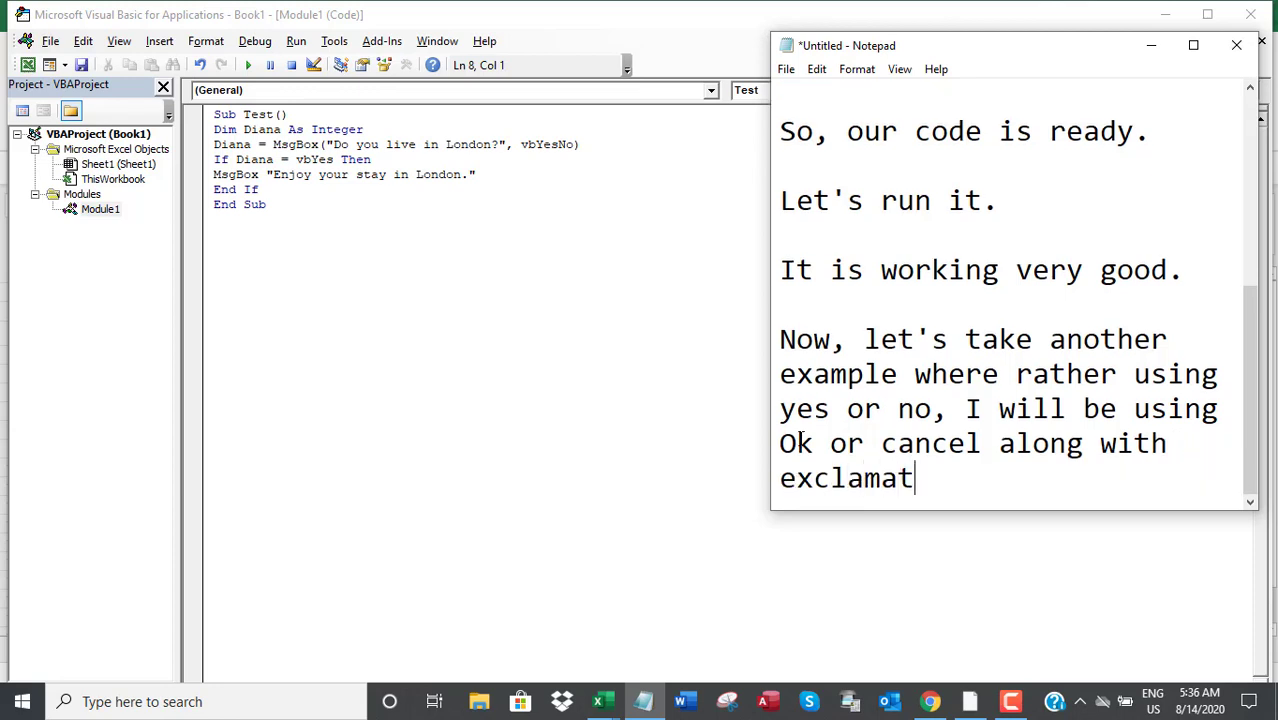
pyautogui.write('ion mark.')
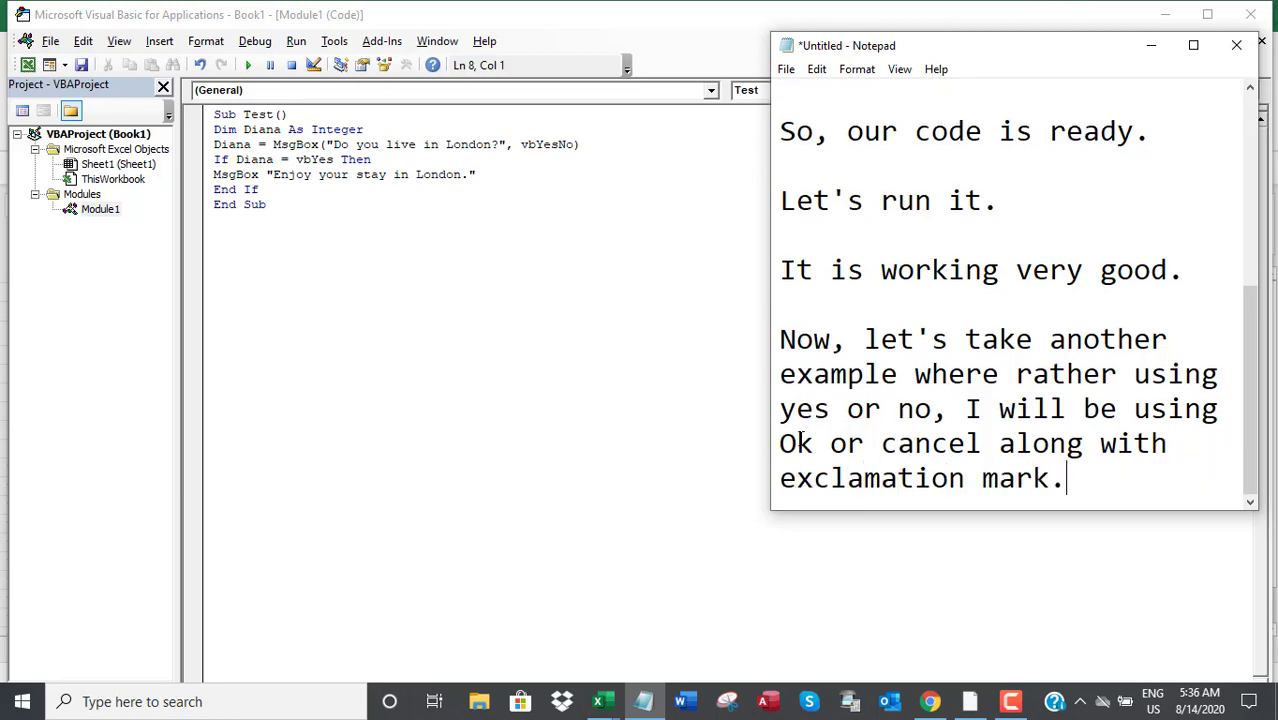
pyautogui.press('Return')
pyautogui.press('Return')
pyautogui.write('Let me show.')
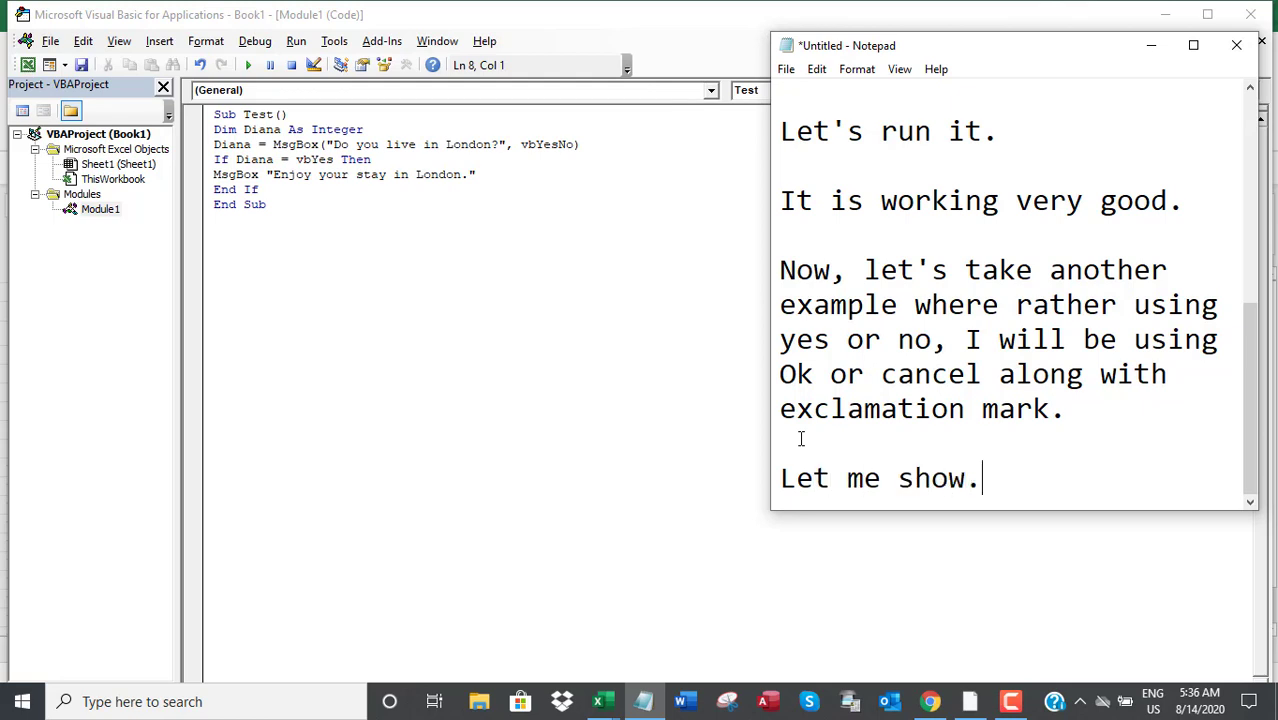
pyautogui.press('Return')
pyautogui.press('Return')
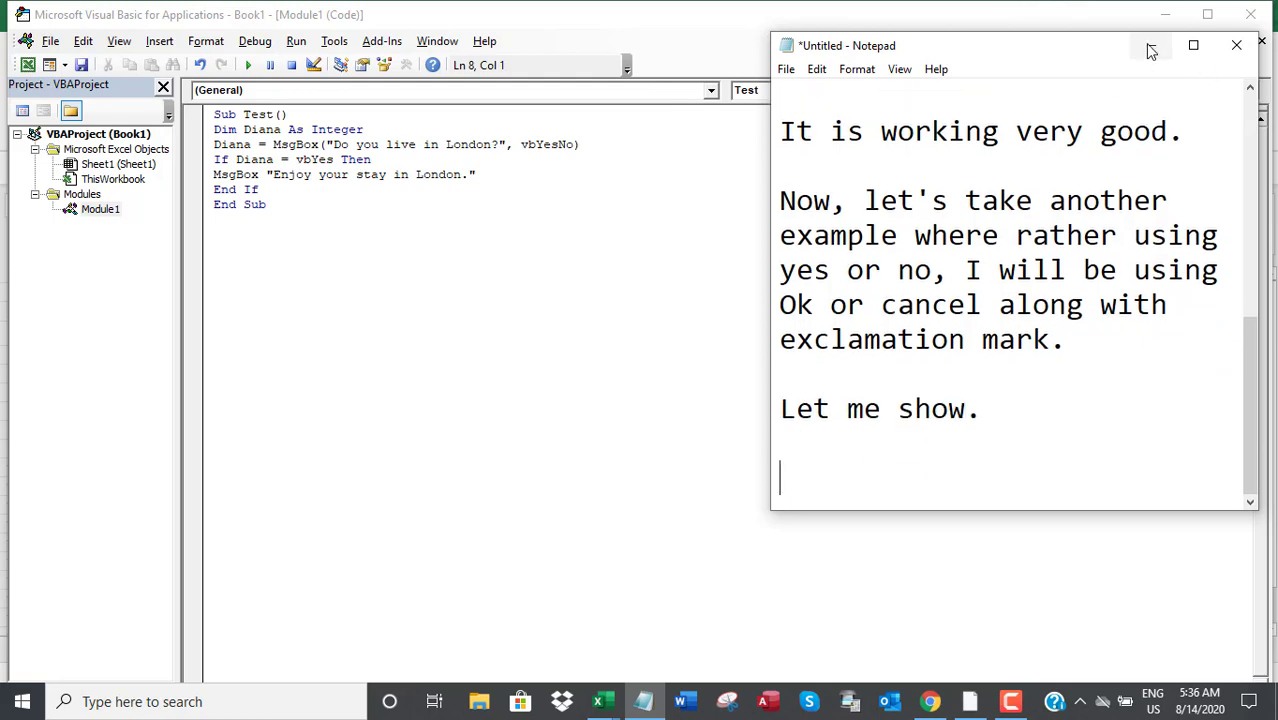
pyautogui.click(1151, 45)
# Delete the old code and write a new Sub Test() with Dim Diana As Integer
pyautogui.hotkey('shift', 'Up')
pyautogui.hotkey('shift', 'Up')
pyautogui.hotkey('shift', 'Up')
pyautogui.hotkey('shift', 'Up')
pyautogui.hotkey('shift', 'Up')
pyautogui.hotkey('shift', 'Up')
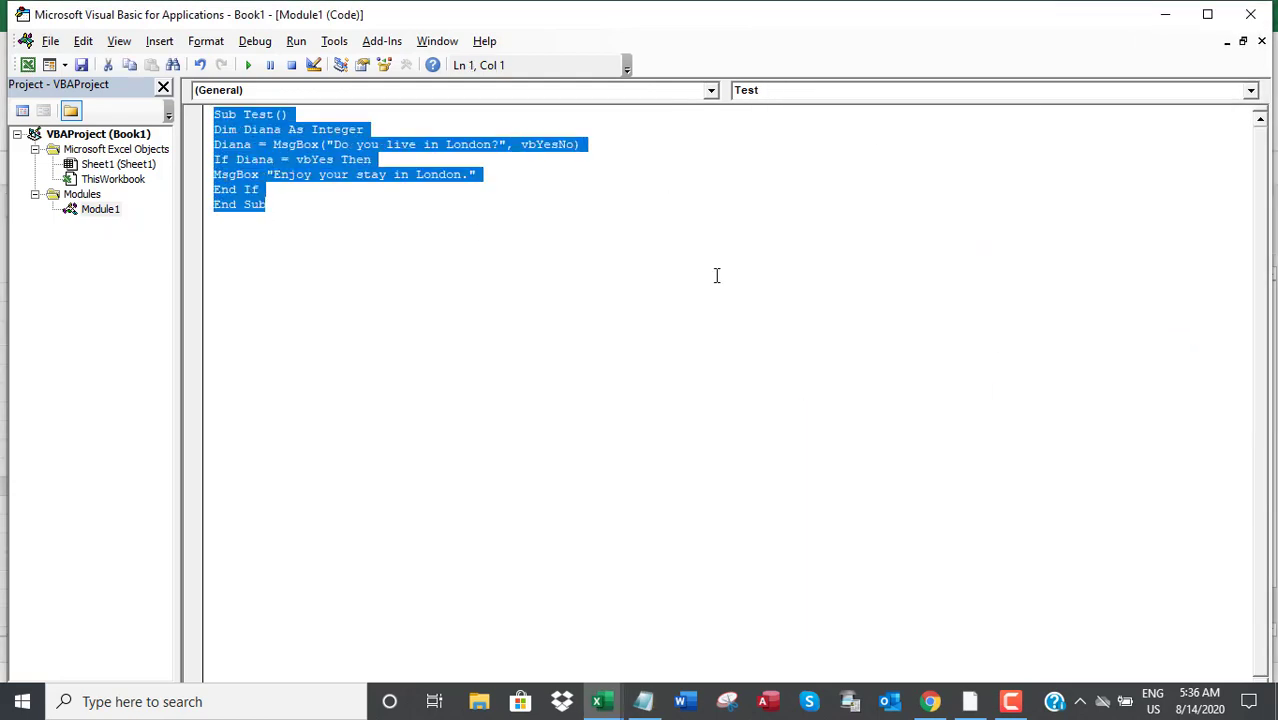
pyautogui.press('Delete')
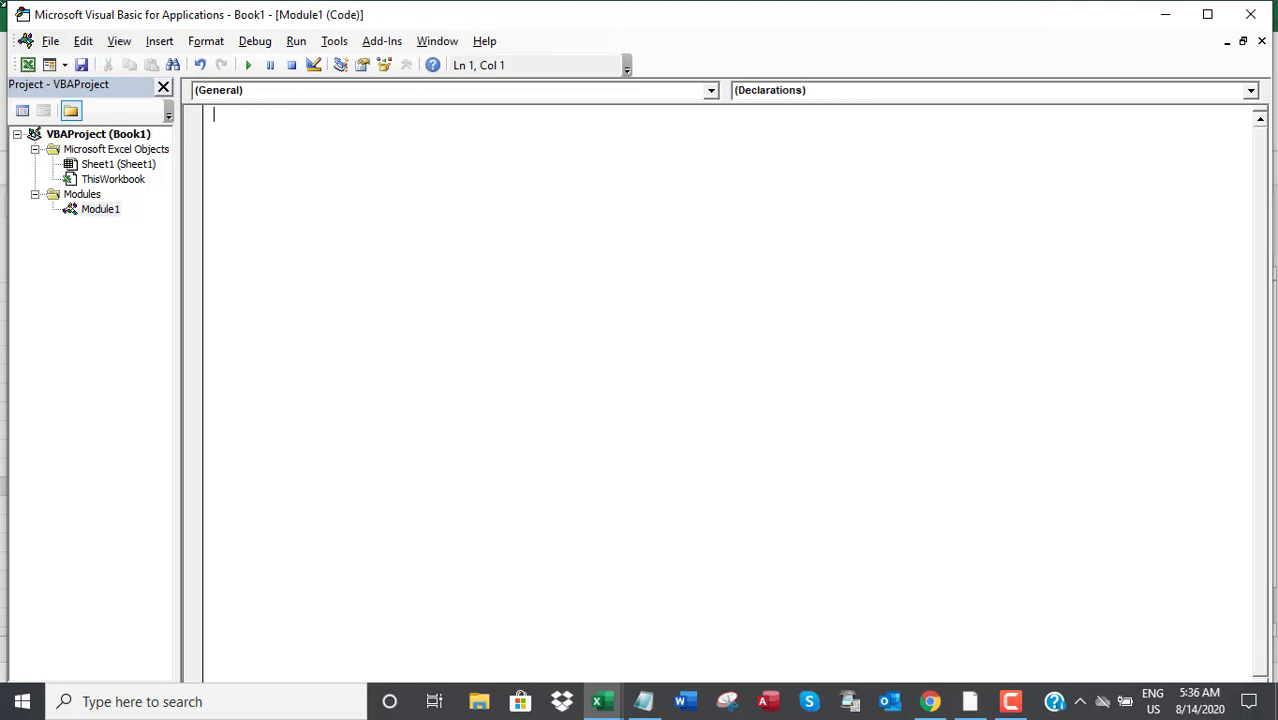
pyautogui.write('Sub Test')
pyautogui.write('()')
pyautogui.press('Return')
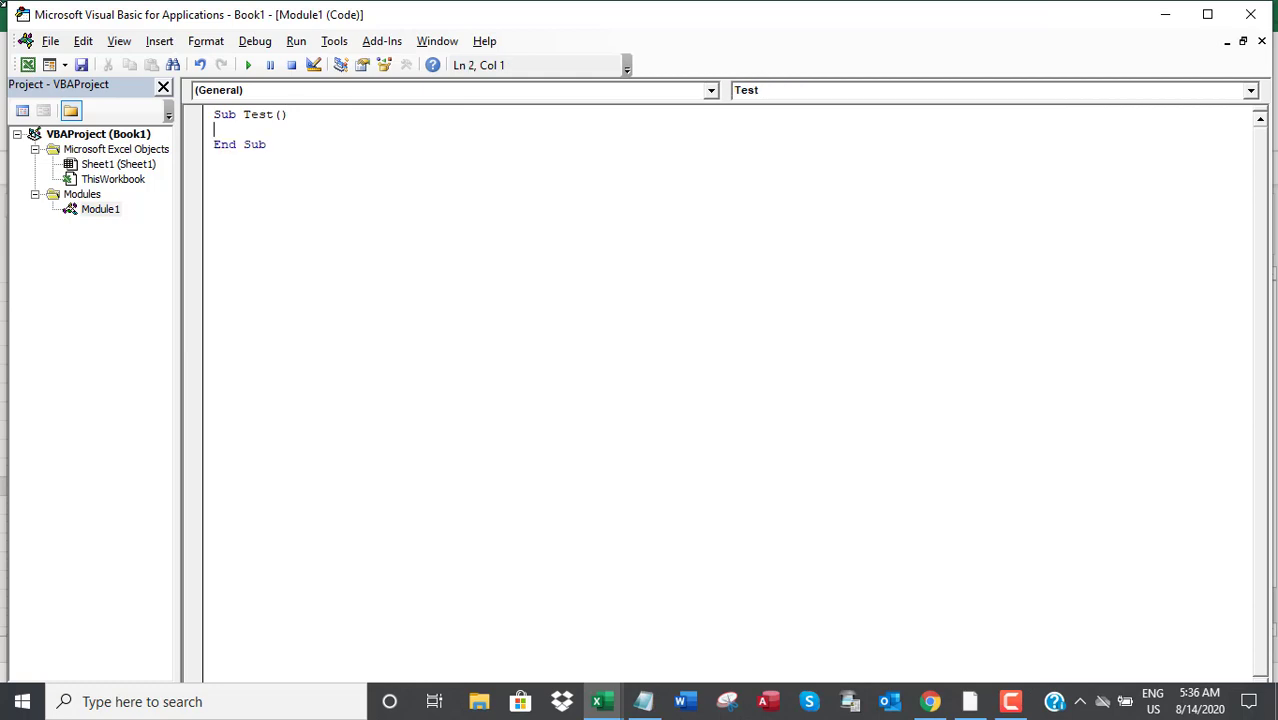
pyautogui.write('Diama')
pyautogui.press('BackSpace')
pyautogui.press('BackSpace')
pyautogui.press('BackSpace')
pyautogui.write('ian')
pyautogui.write('a As Integer')
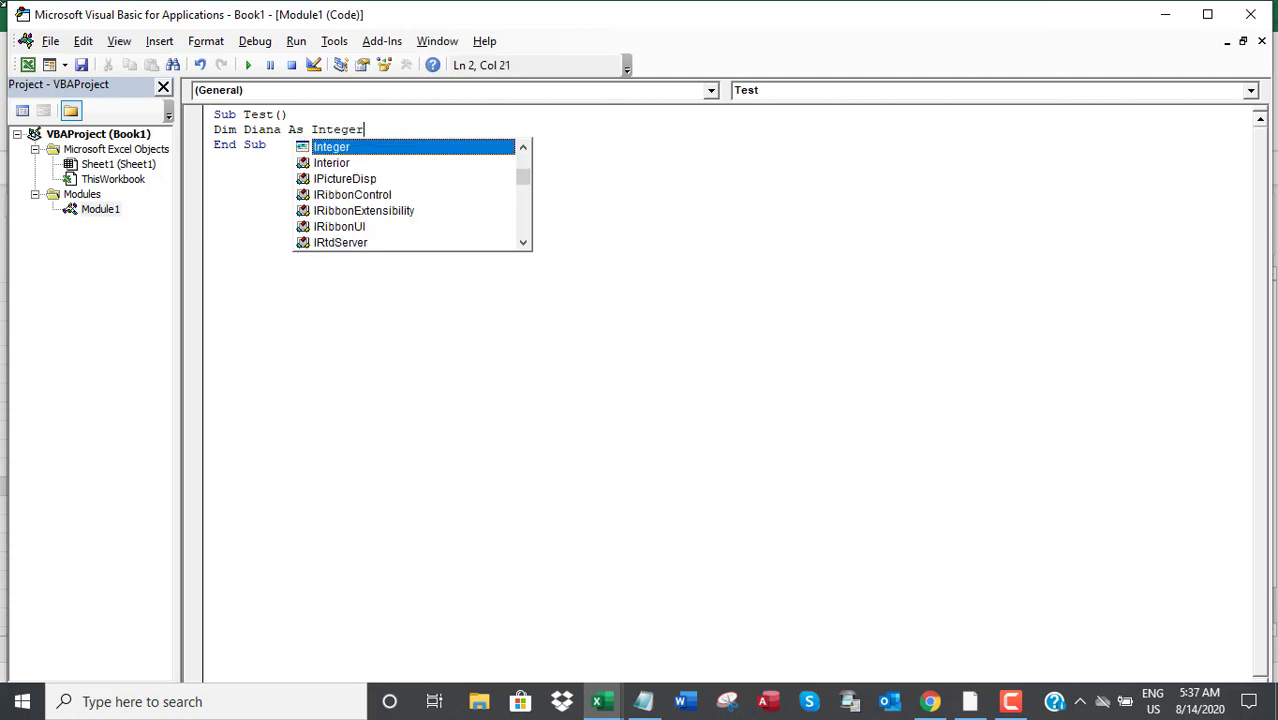
pyautogui.press('Return')
# Assign Diana = MsgBox("Are you OK to leave London?", vbOKCancel + vbExclamation)
pyautogui.write('iana = ')
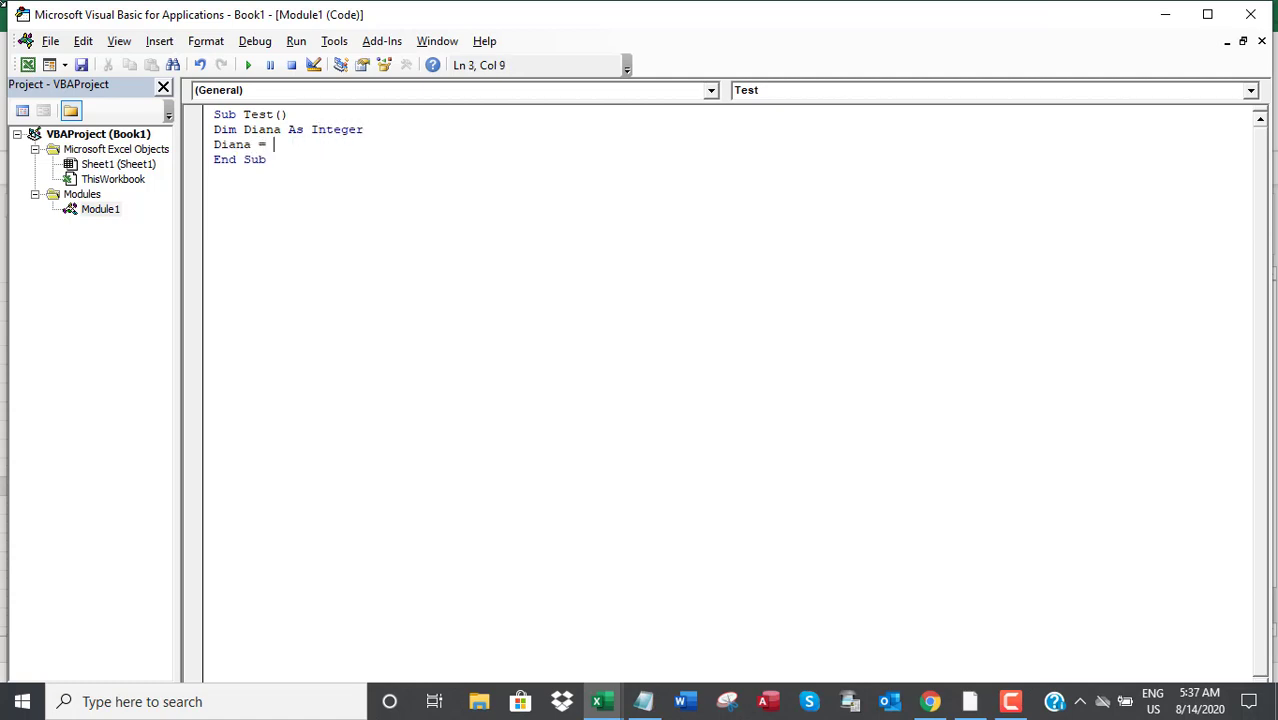
pyautogui.write('MsgBox ')
pyautogui.write('(')
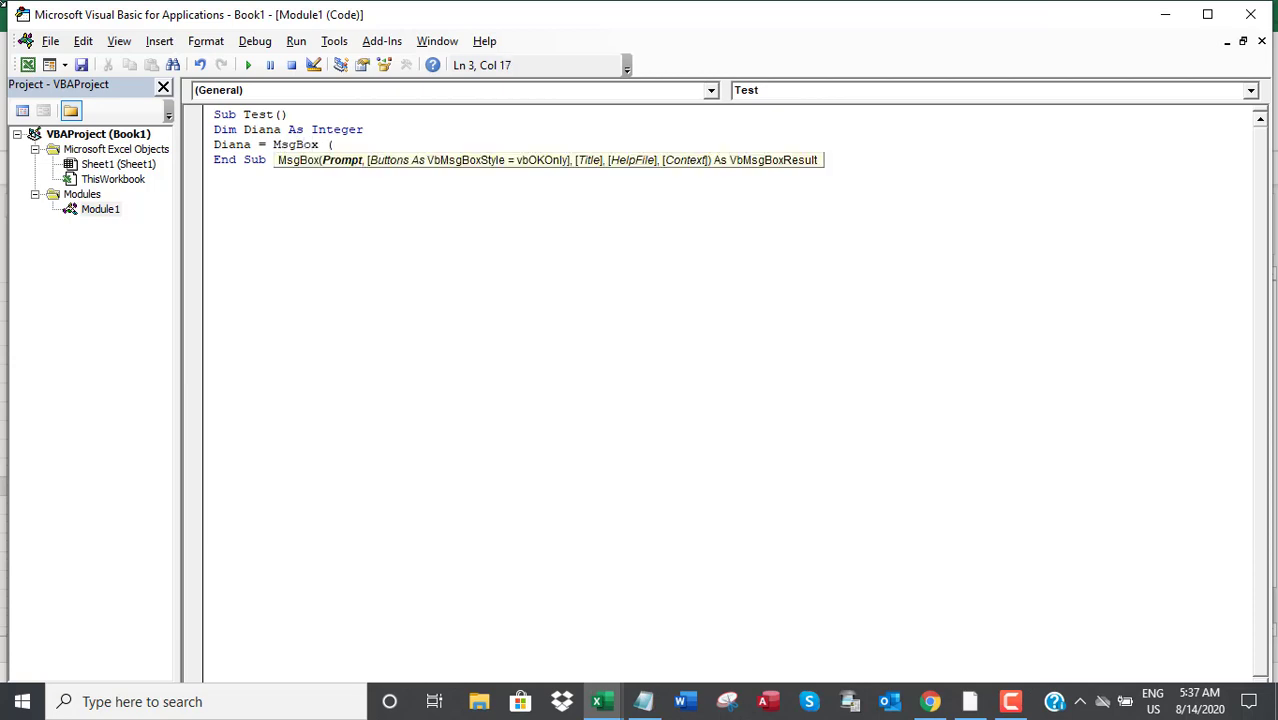
pyautogui.write('"Are you OK to leave London?')
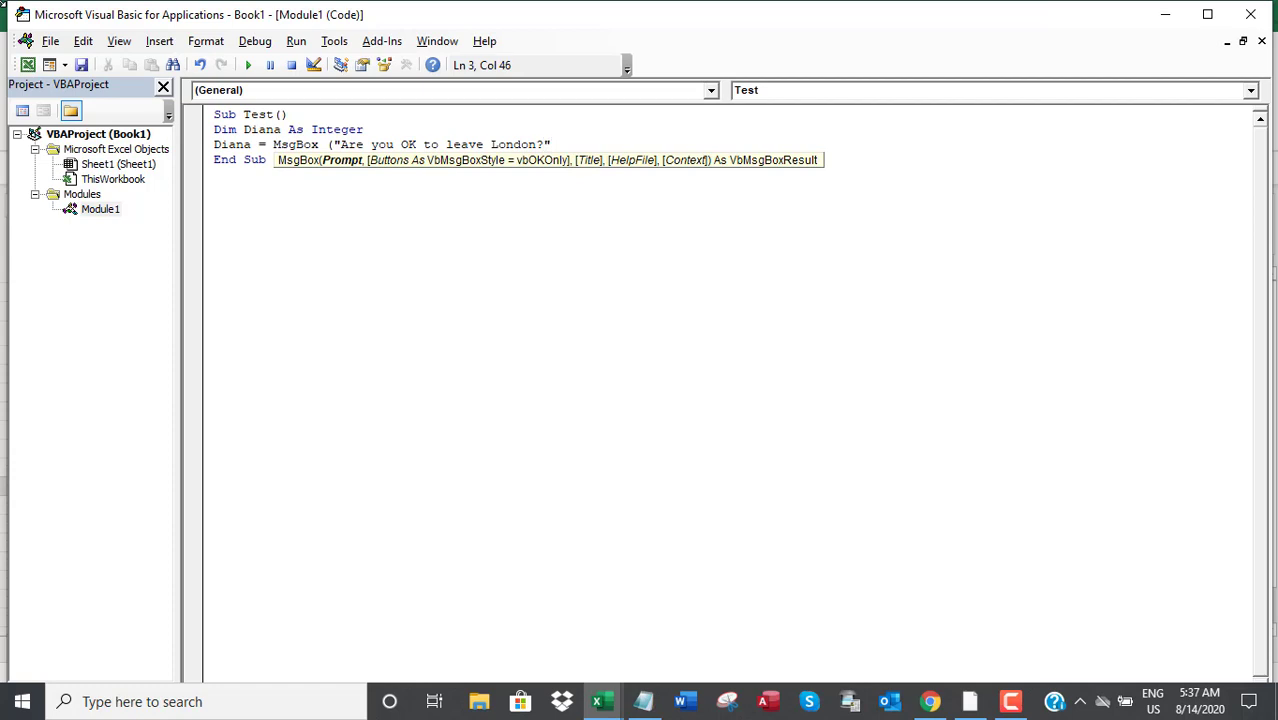
pyautogui.write(',')
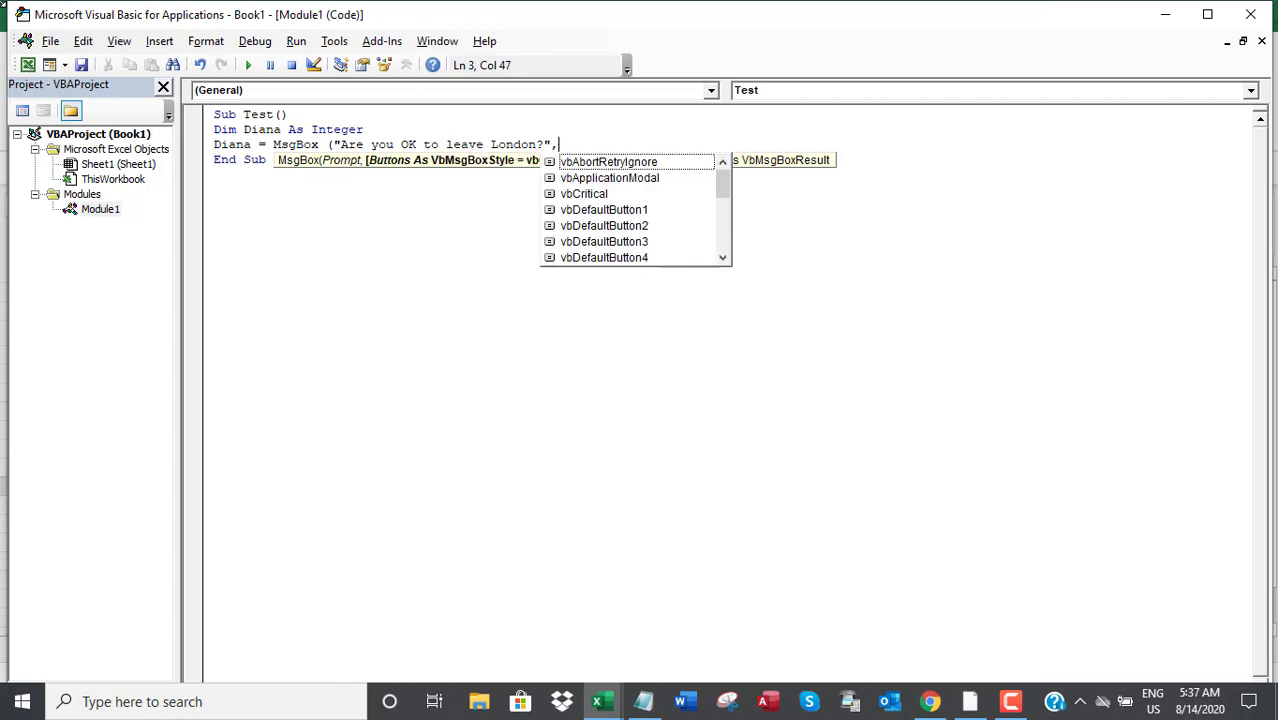
pyautogui.write('vb')
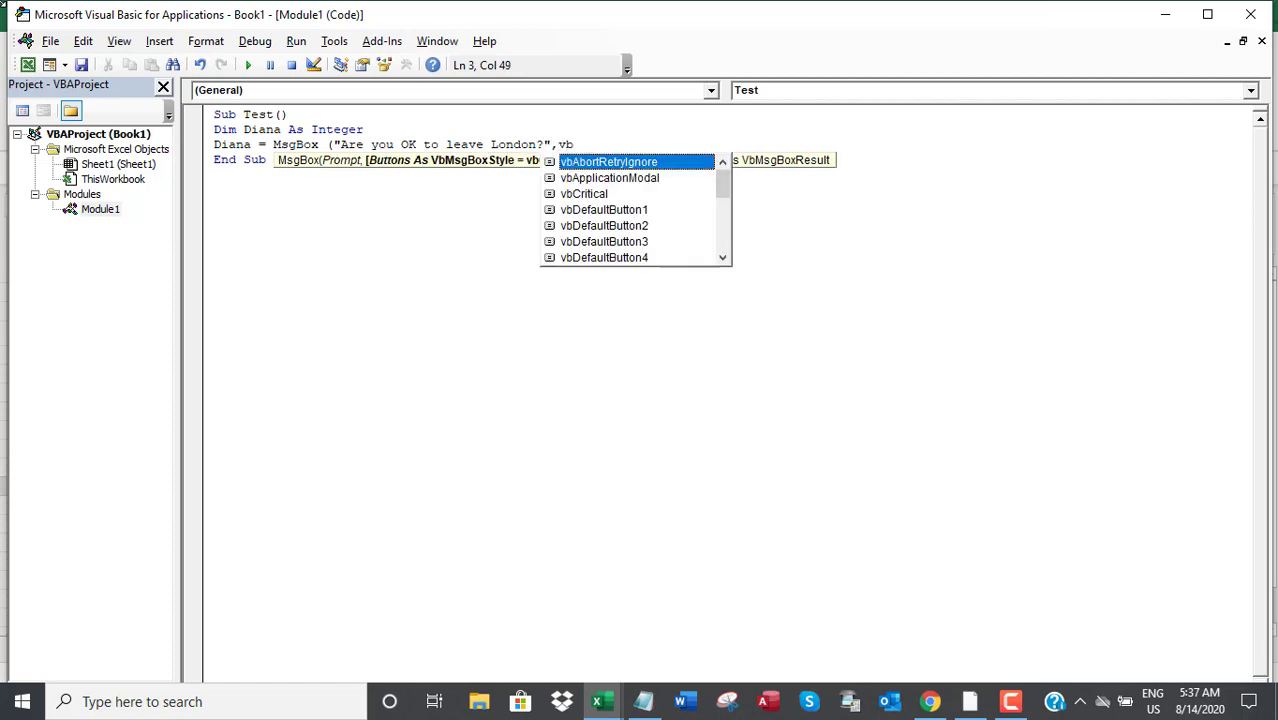
pyautogui.write('Ok')
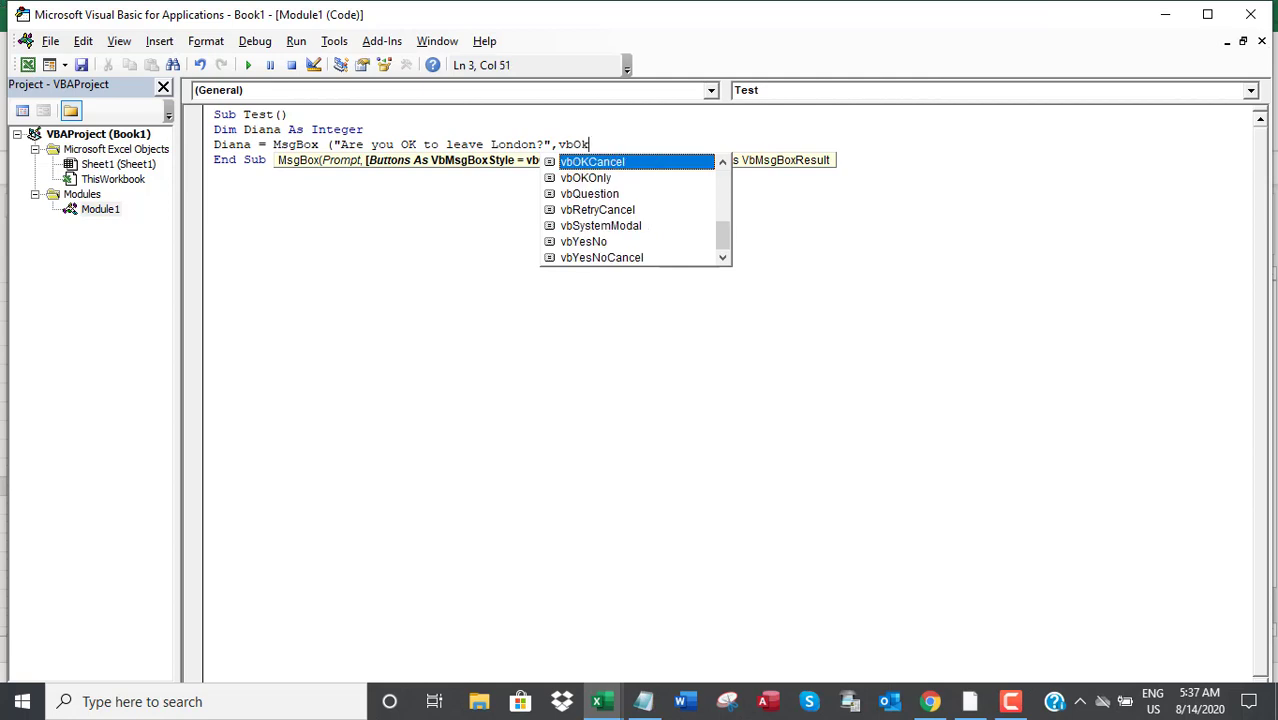
pyautogui.doubleClick(585, 162)
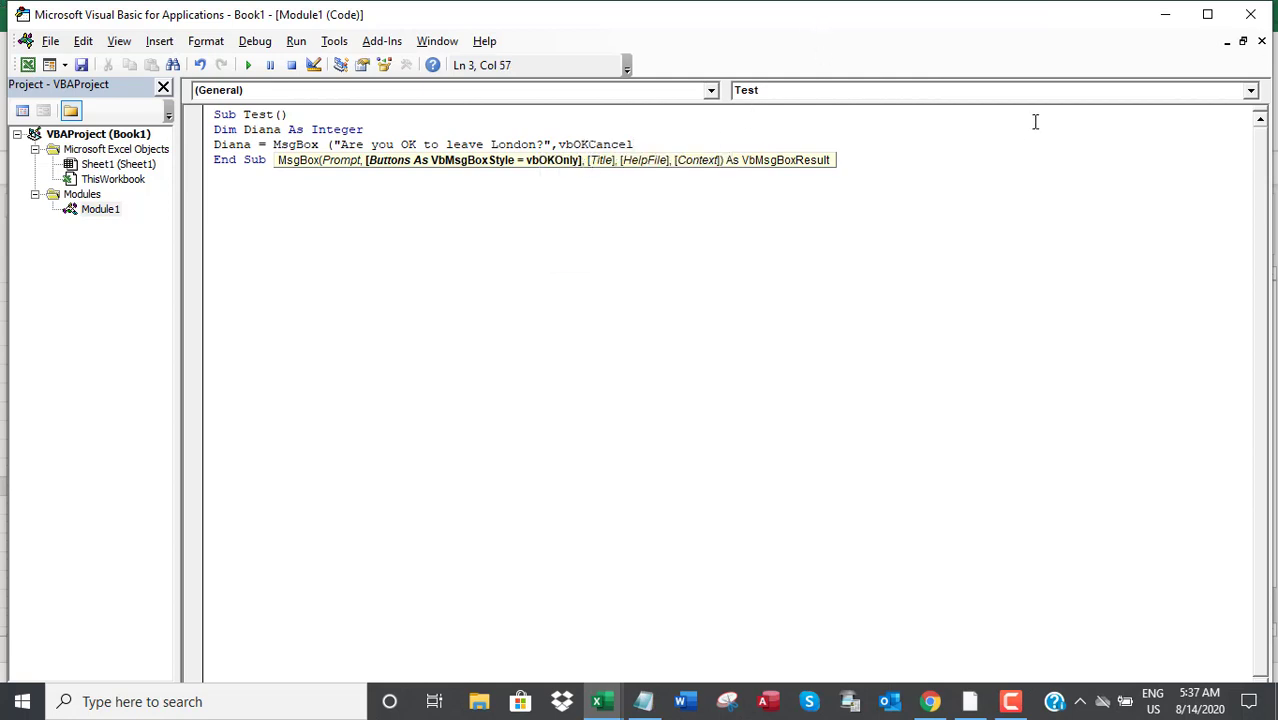
pyautogui.write('+')
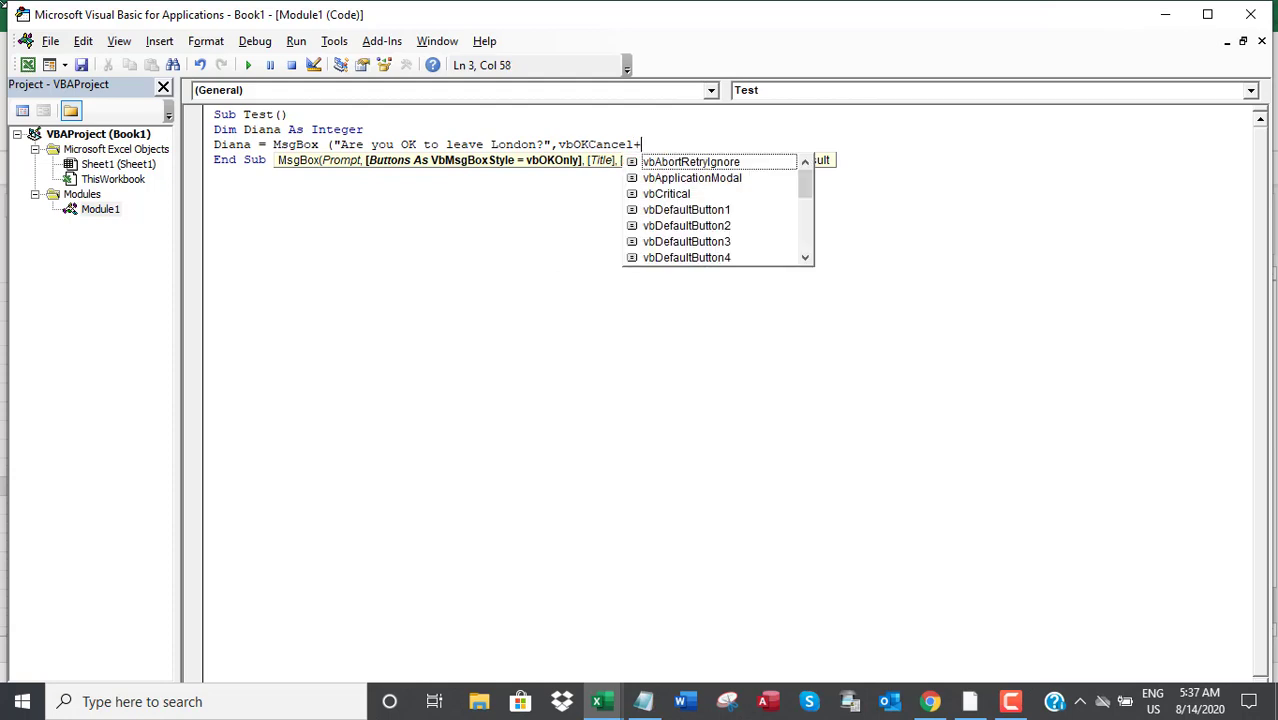
pyautogui.write('V')
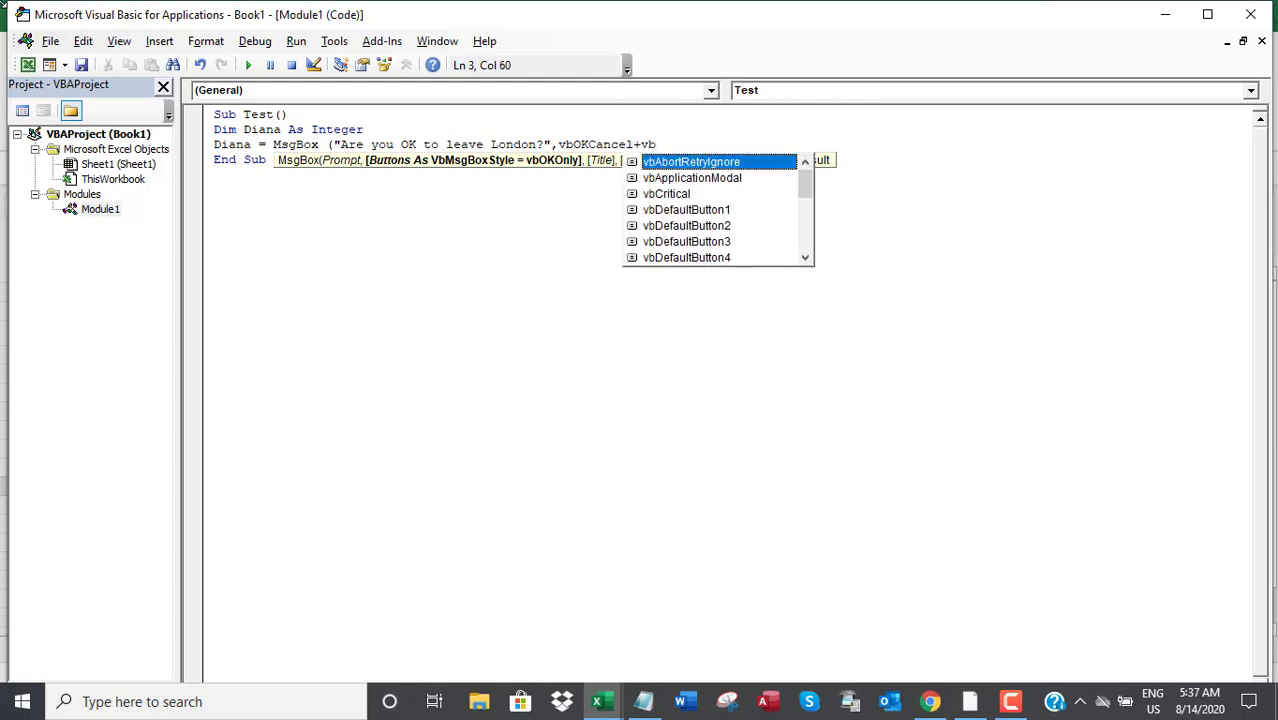
pyautogui.write('Exclamation')
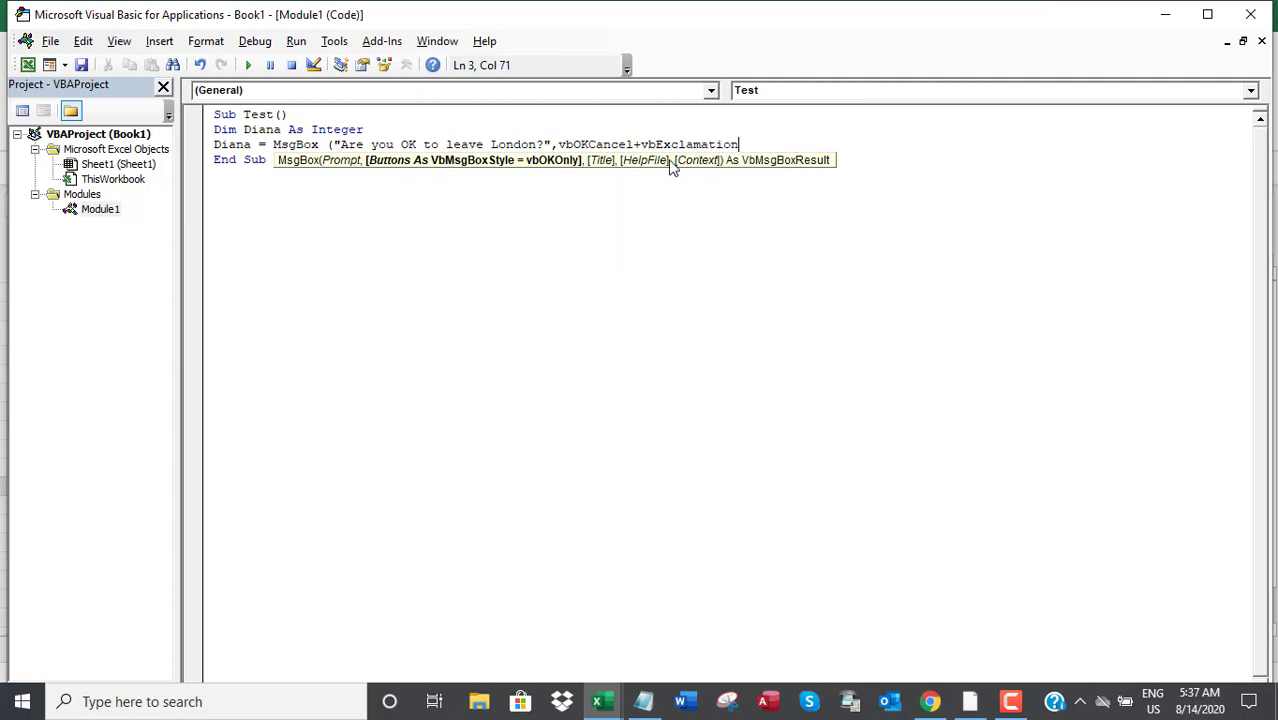
pyautogui.doubleClick(676, 161)
pyautogui.write(')')
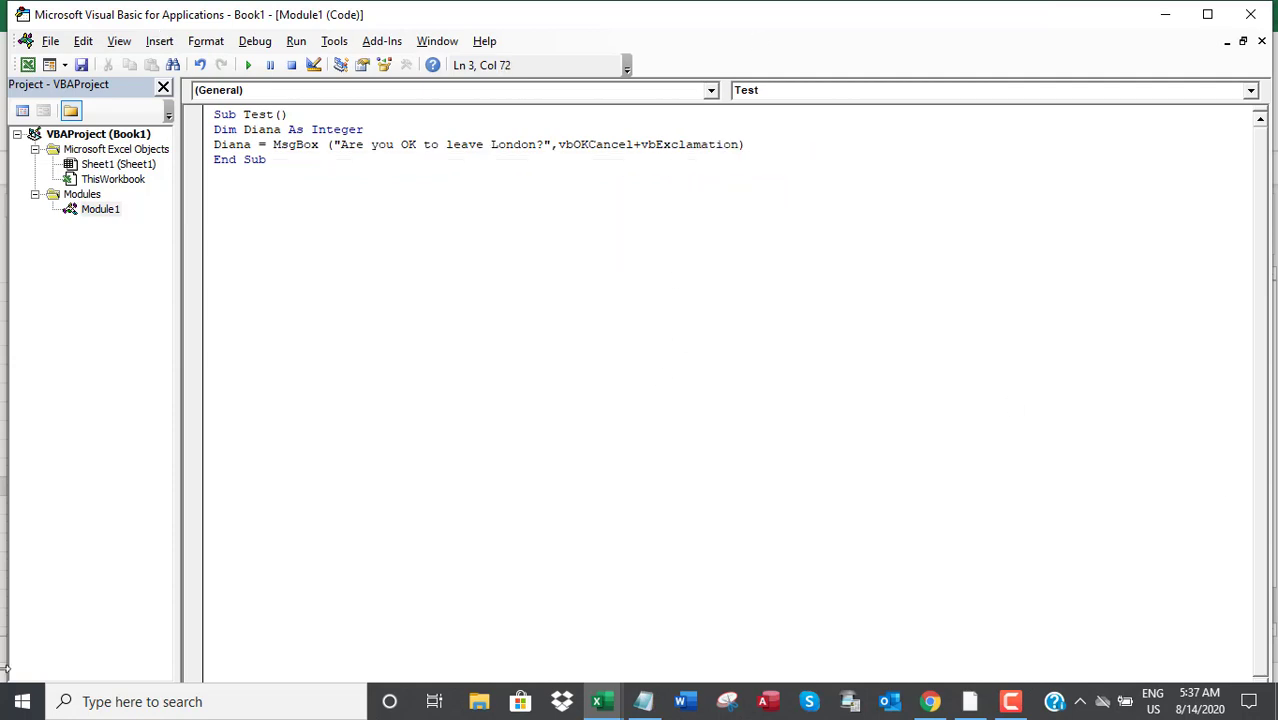
pyautogui.press('Return')
# Add If Diana = vbOK Then MsgBox "All the Best", closed with End If
pyautogui.write('If')
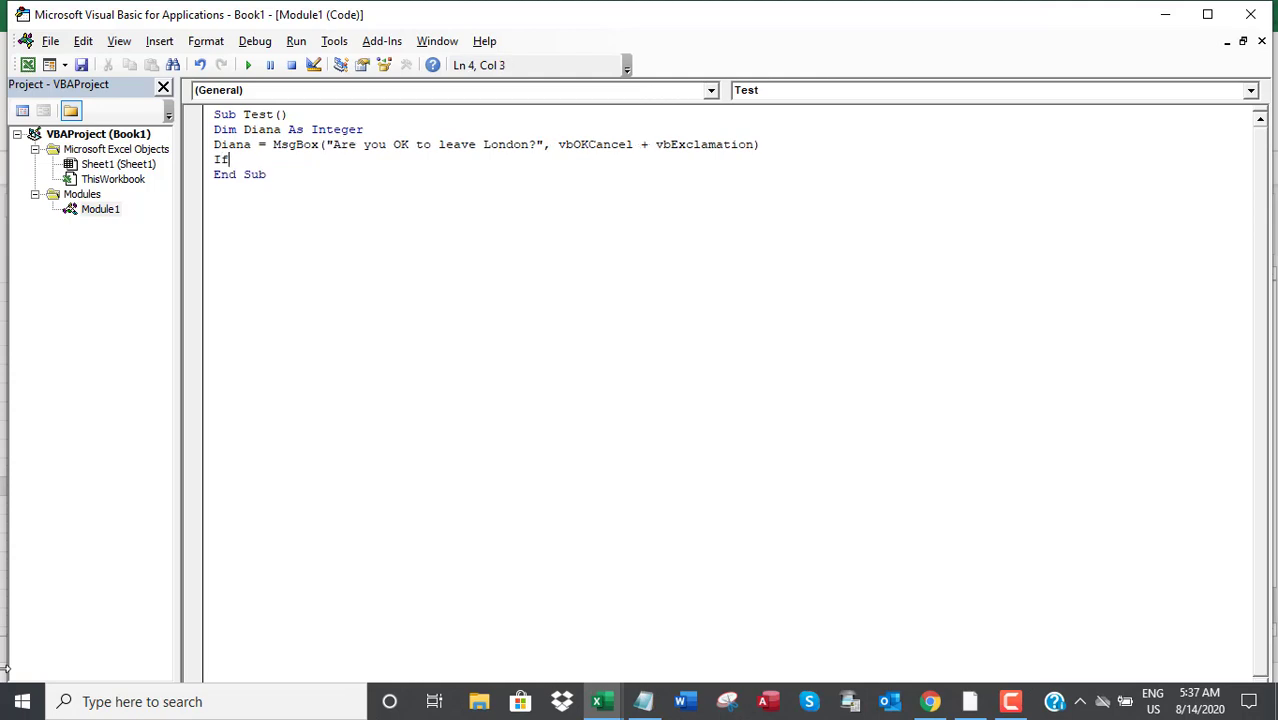
pyautogui.write(' Diana = vbOk T')
pyautogui.write('hen')
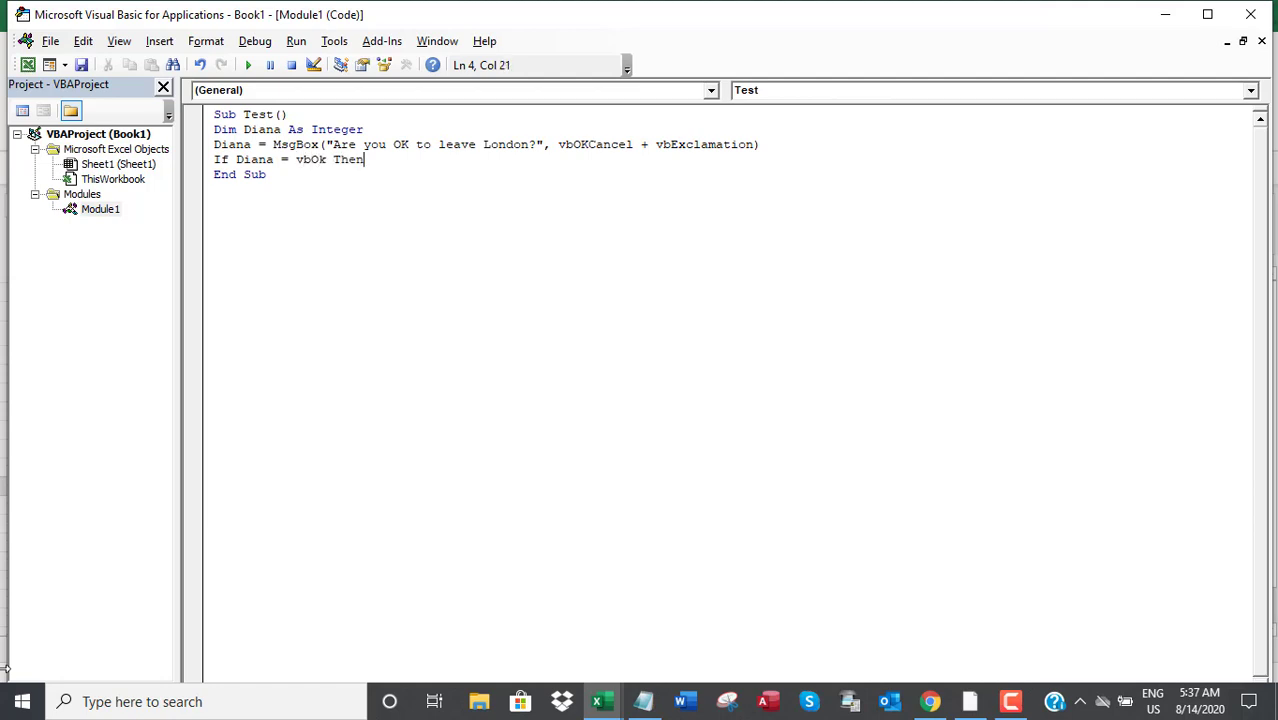
pyautogui.press('Return')
pyautogui.write('Msg')
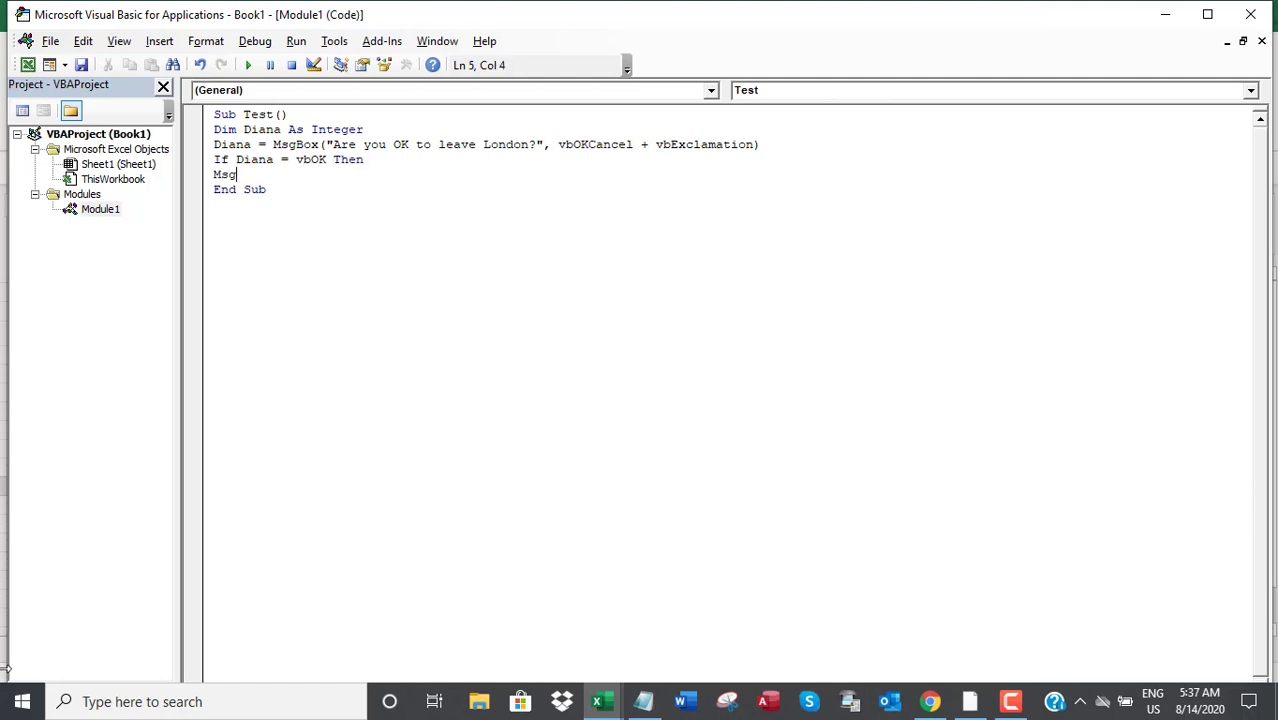
pyautogui.write('Box "All th')
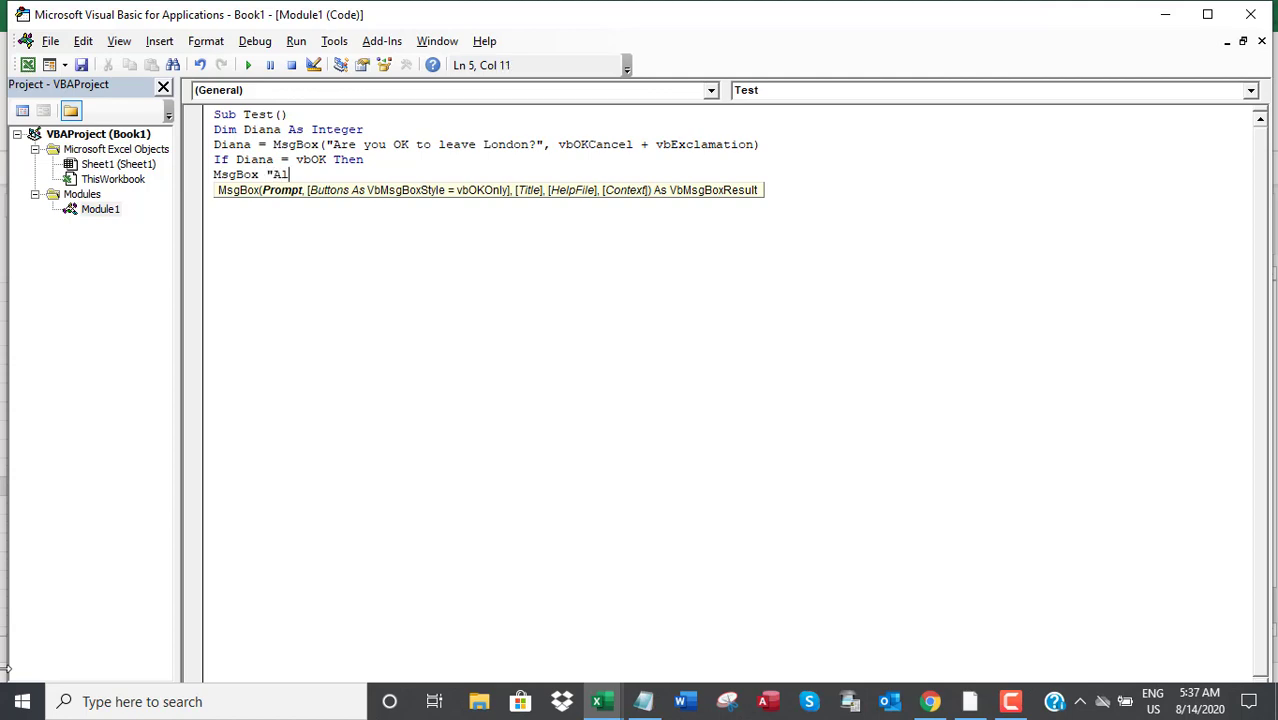
pyautogui.write('e Best')
pyautogui.press('Return')
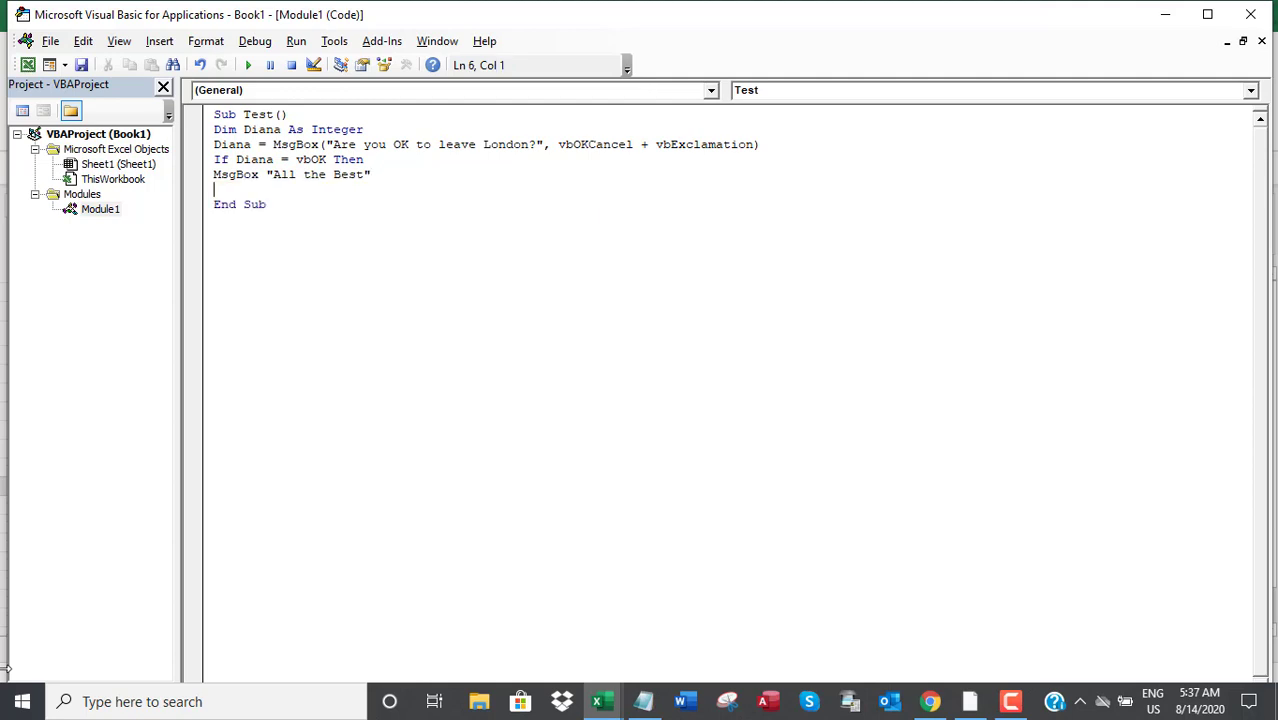
pyautogui.write('End if')
pyautogui.press('Return')
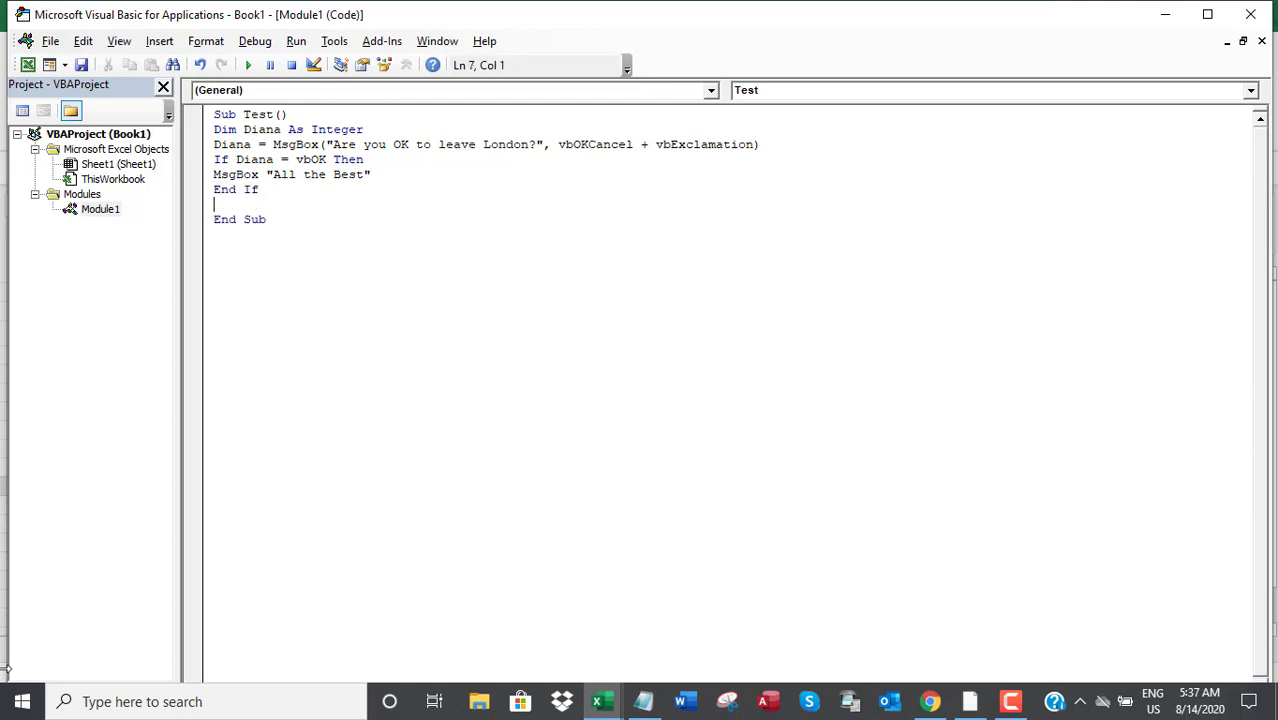
pyautogui.press('Delete')
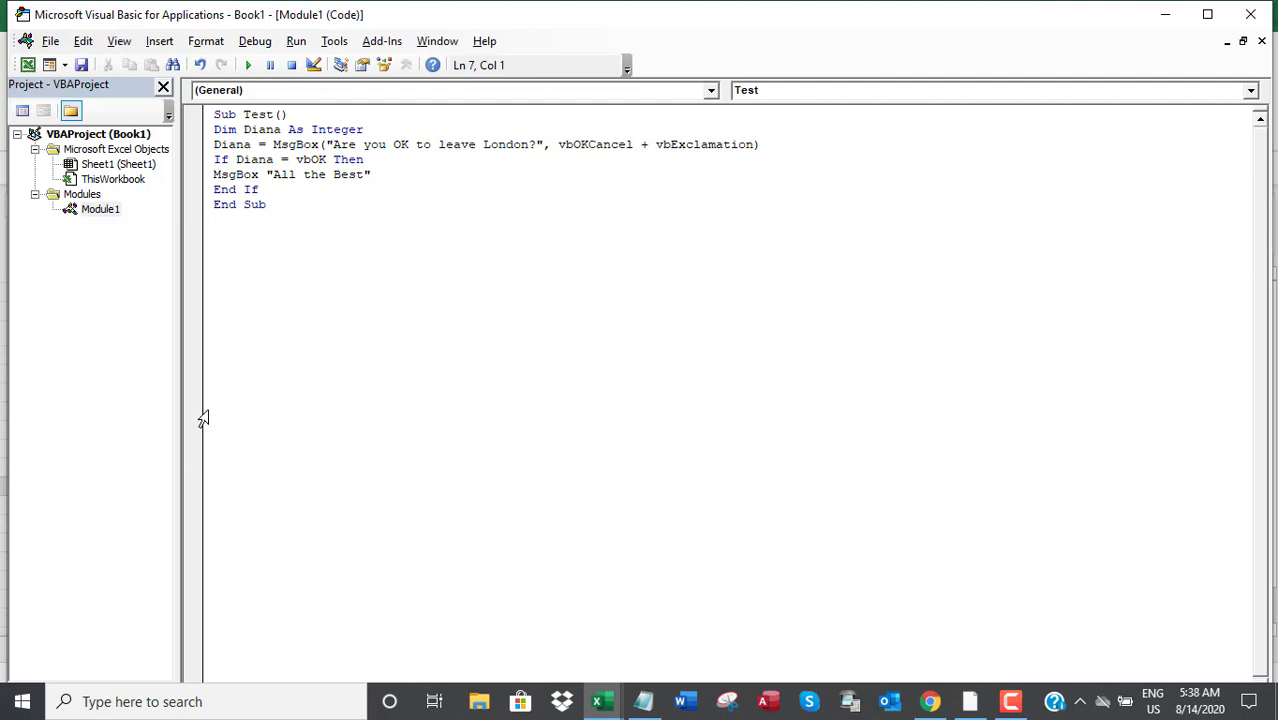
# Add the caption 'Now, let's run the code.' in Notepad, then minimize it
pyautogui.click(385, 251)
pyautogui.click(643, 701)
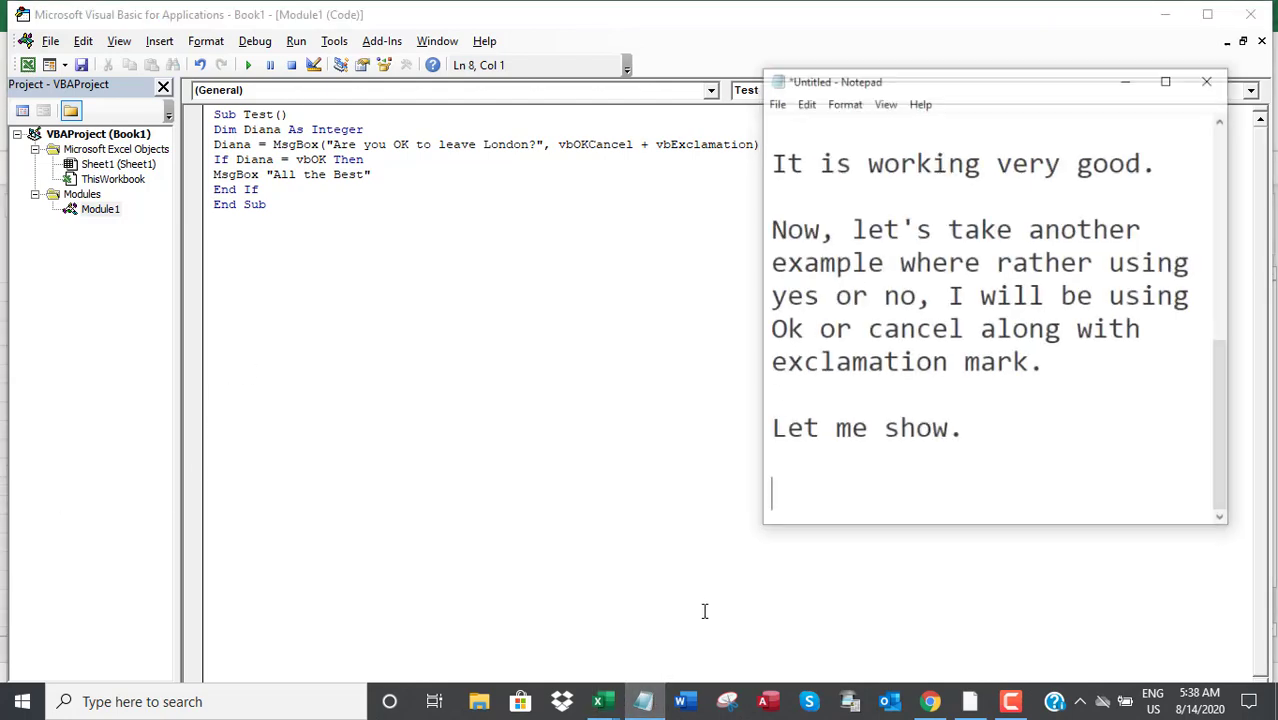
pyautogui.write("Now, let'")
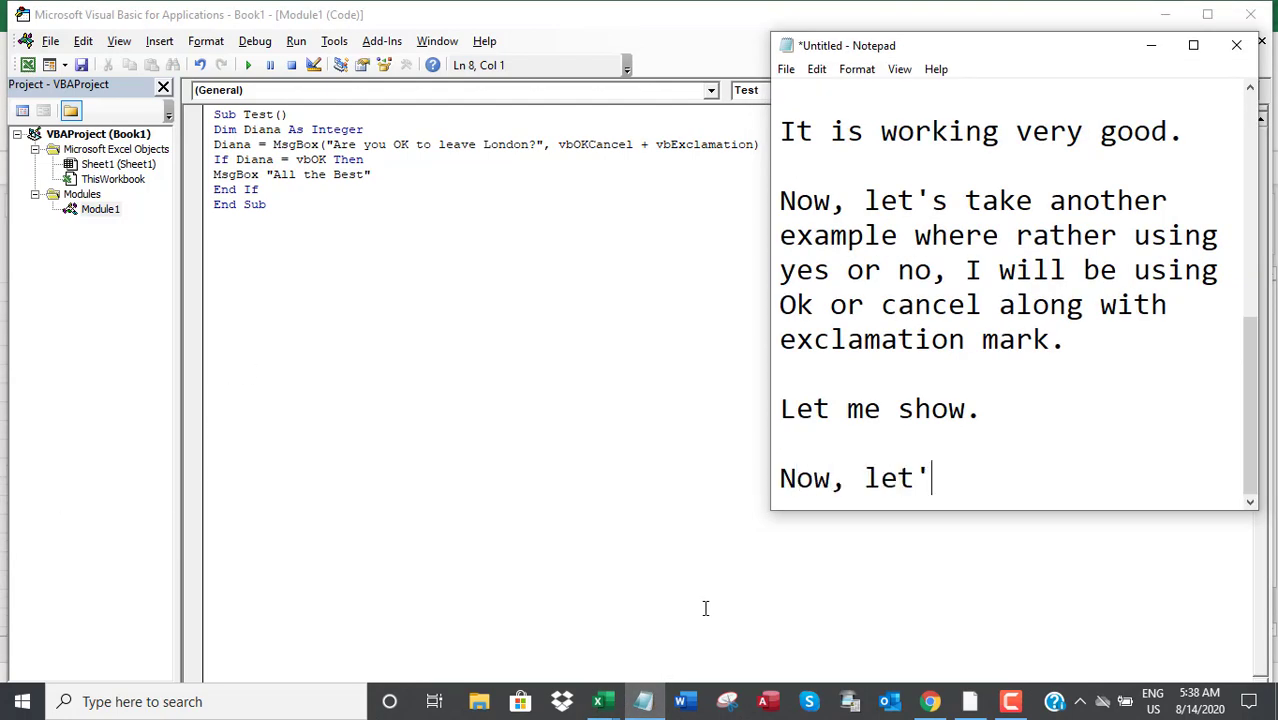
pyautogui.write('s run the code.')
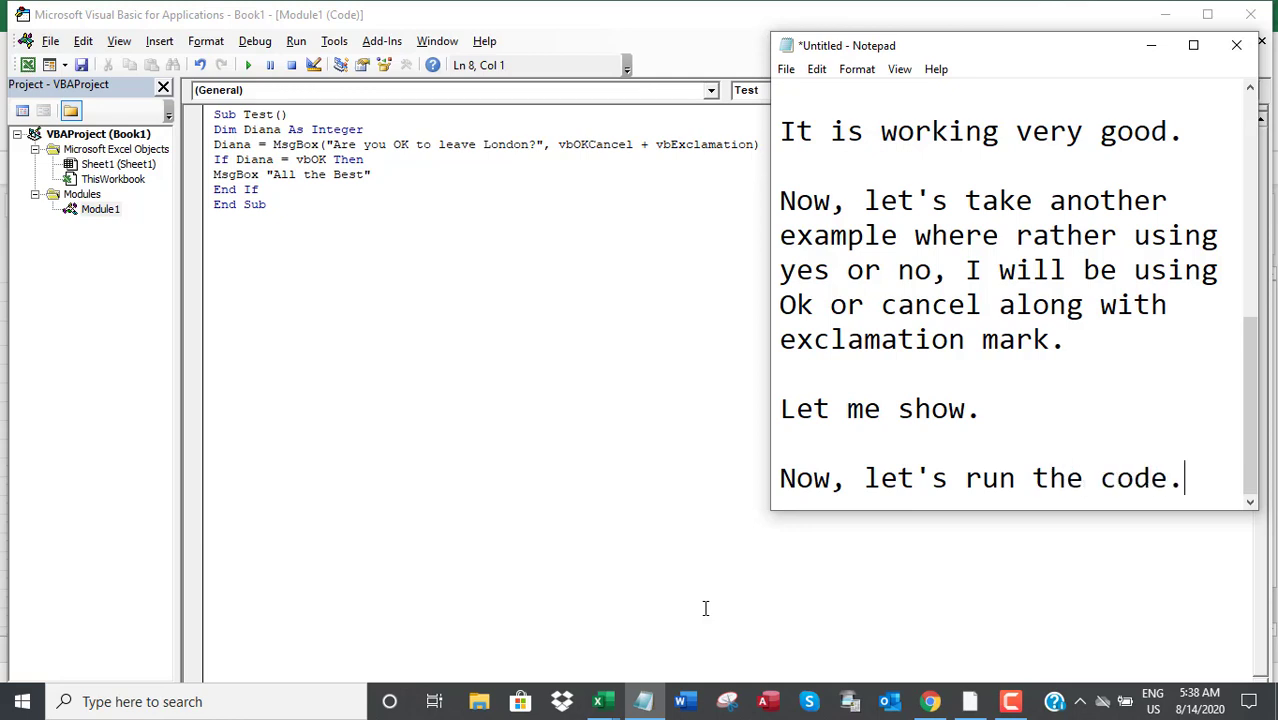
pyautogui.press('Return')
pyautogui.press('Return')
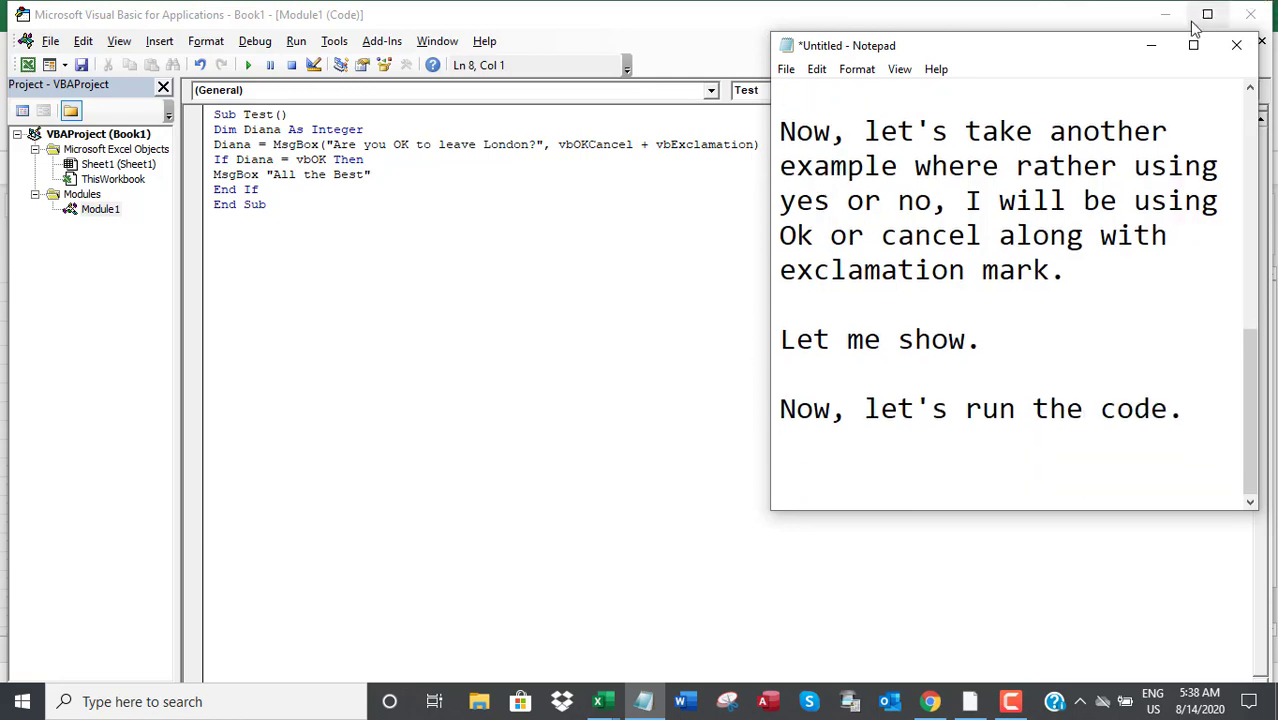
pyautogui.click(1151, 45)
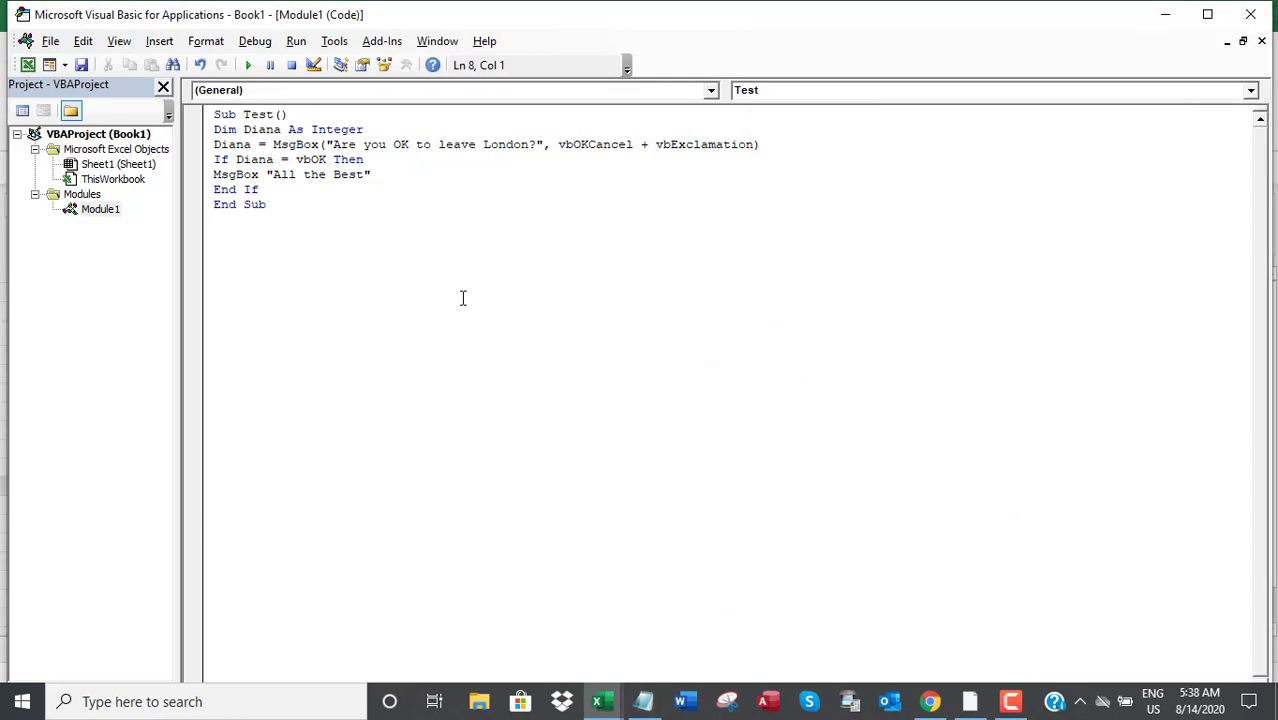
# Run the Test macro, answer OK to 'Are you OK to leave London?', and close the 'All the Best' reply
pyautogui.click(248, 65)
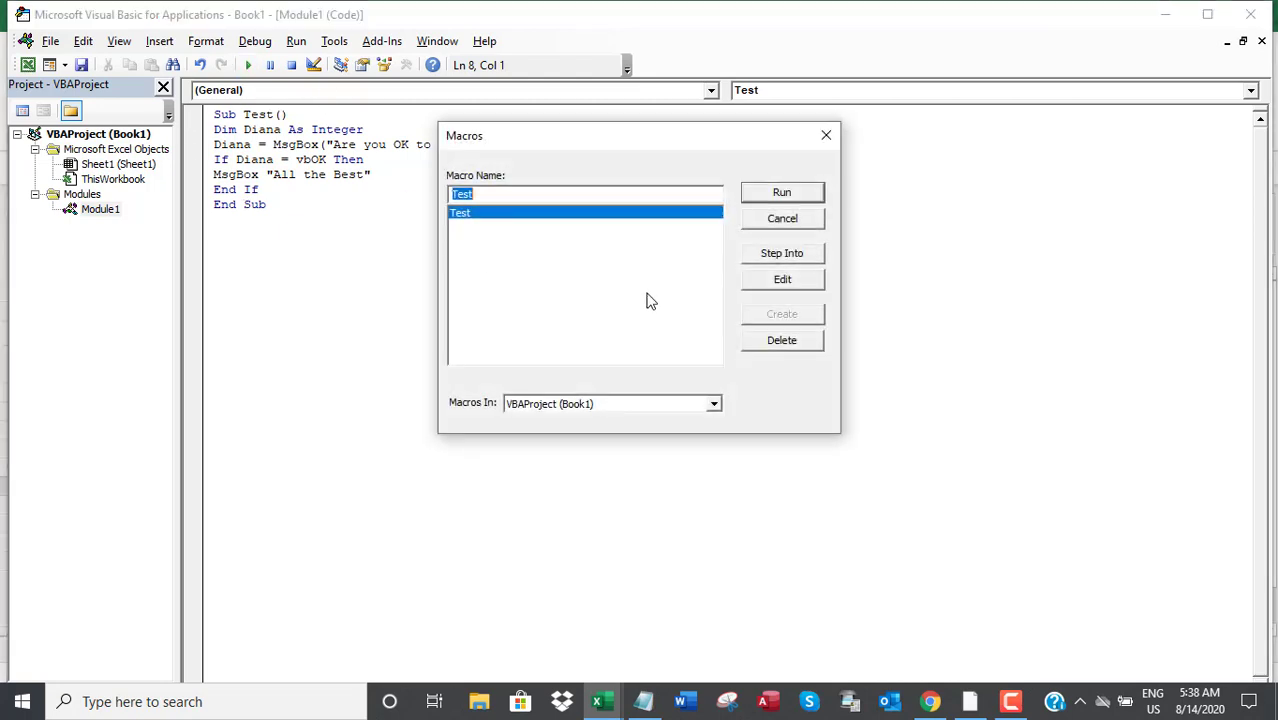
pyautogui.click(780, 193)
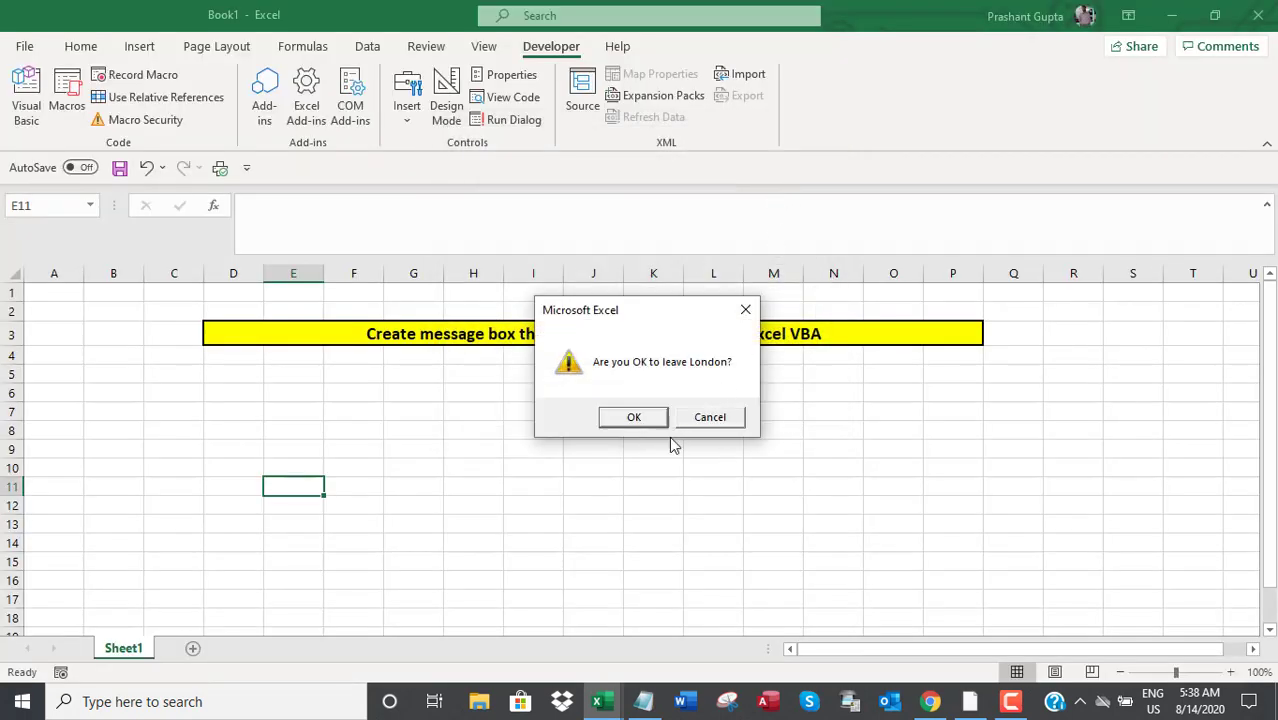
pyautogui.click(633, 417)
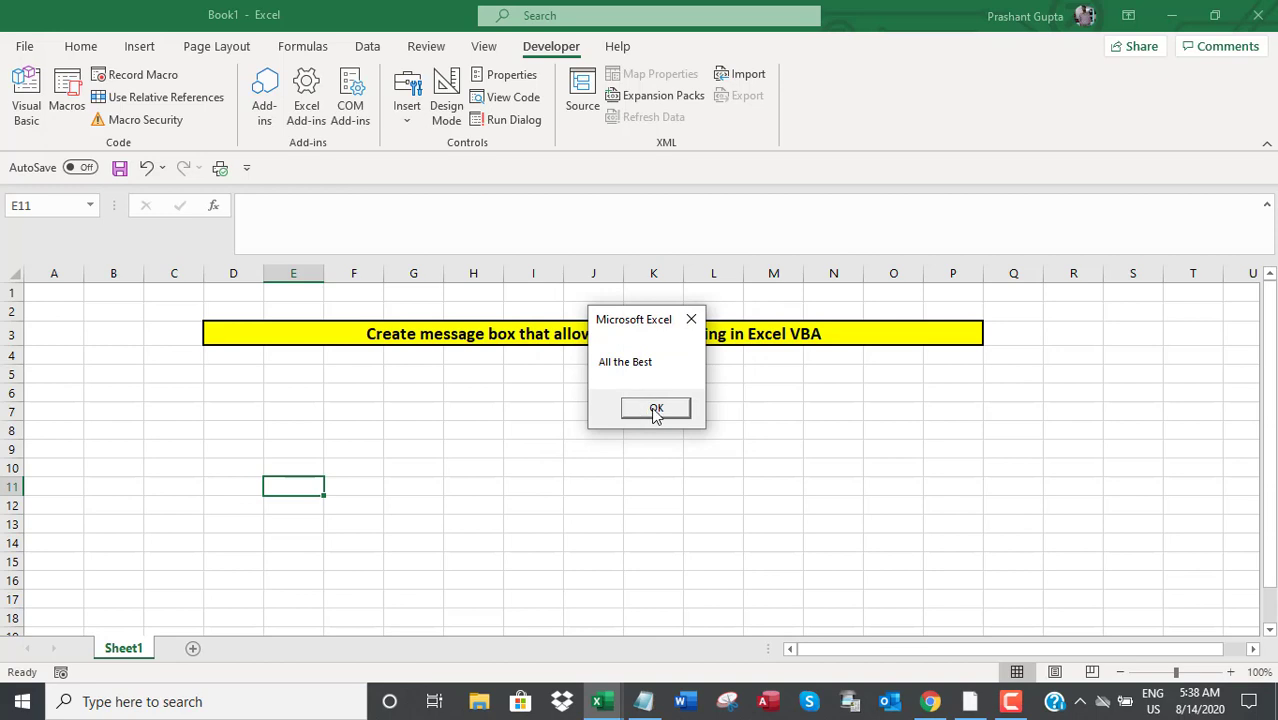
pyautogui.click(655, 410)
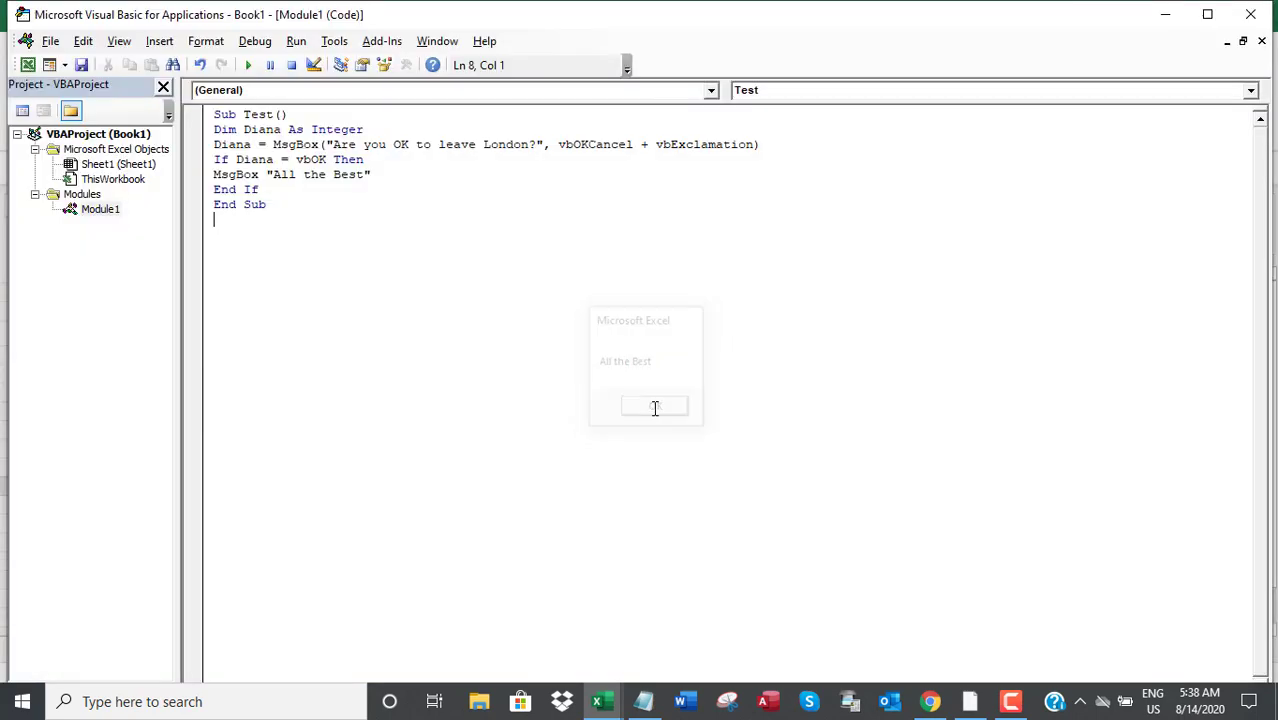
# Add the Notepad caption line 'Let's give this macro a button.' and minimize Notepad
pyautogui.click(633, 708)
pyautogui.write('L')
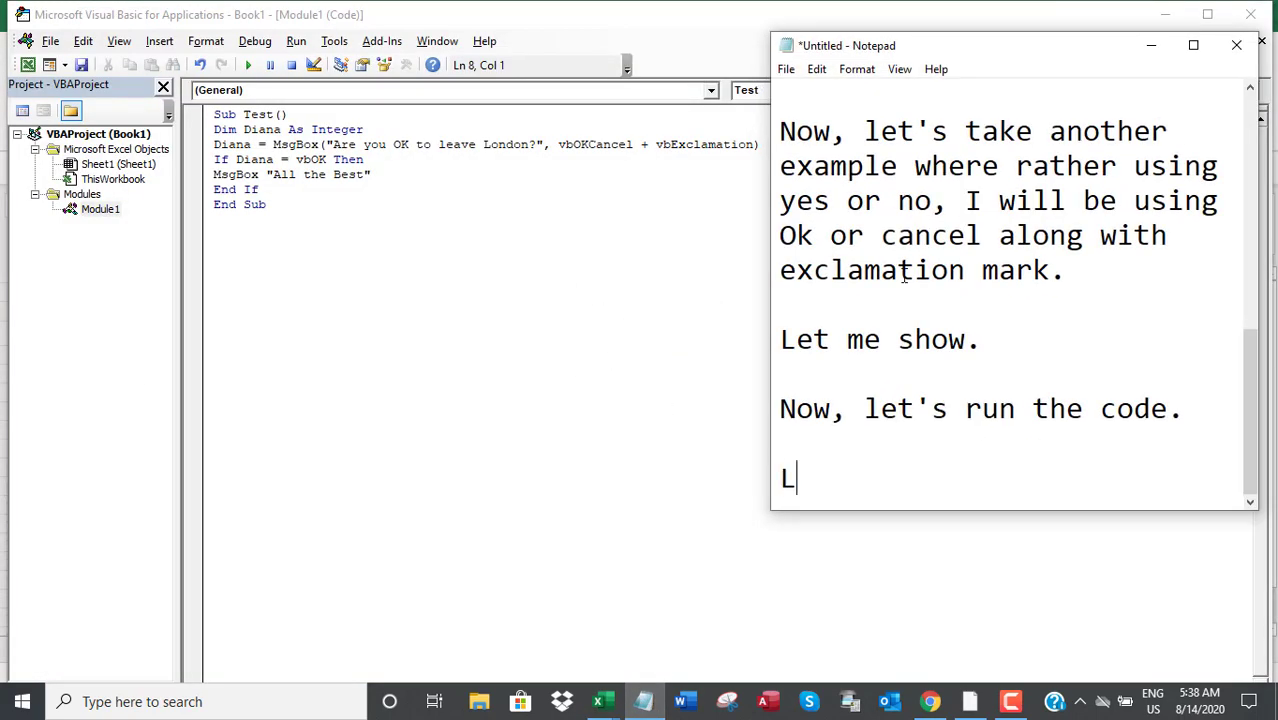
pyautogui.write("et's giv")
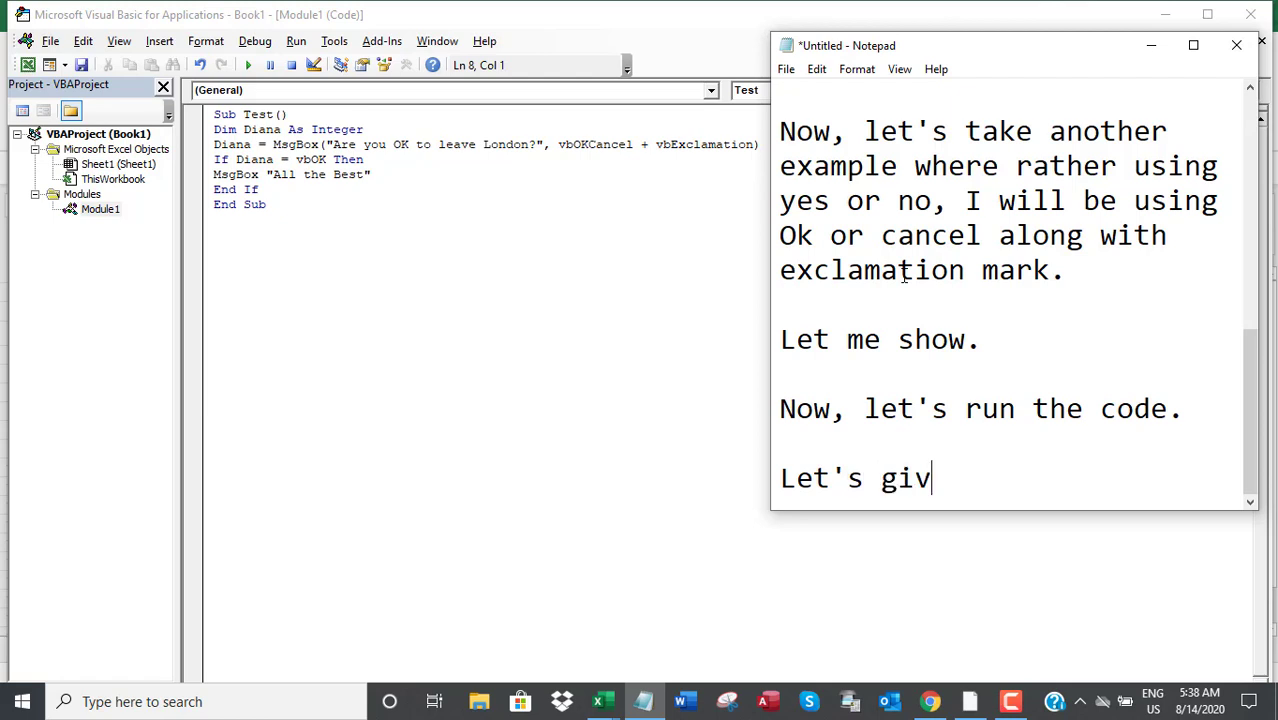
pyautogui.write('e this macro a b')
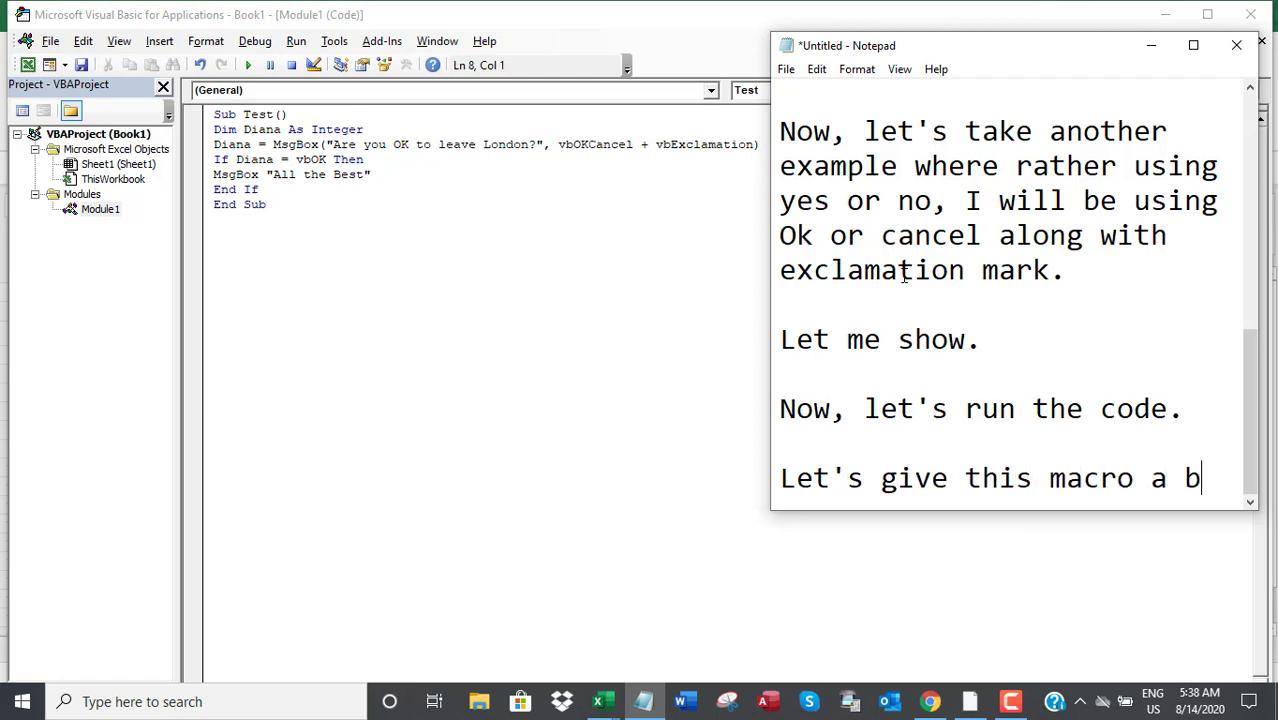
pyautogui.write('utton.')
pyautogui.press('Return')
pyautogui.press('Return')
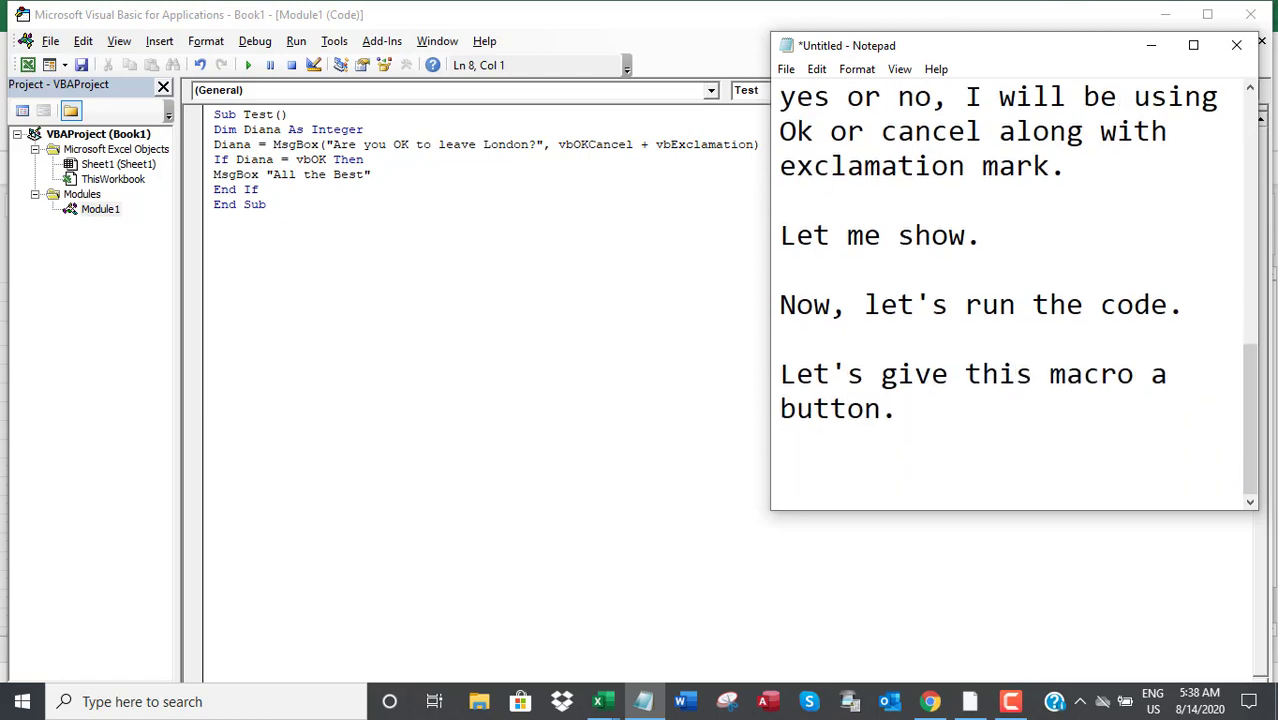
pyautogui.click(1151, 45)
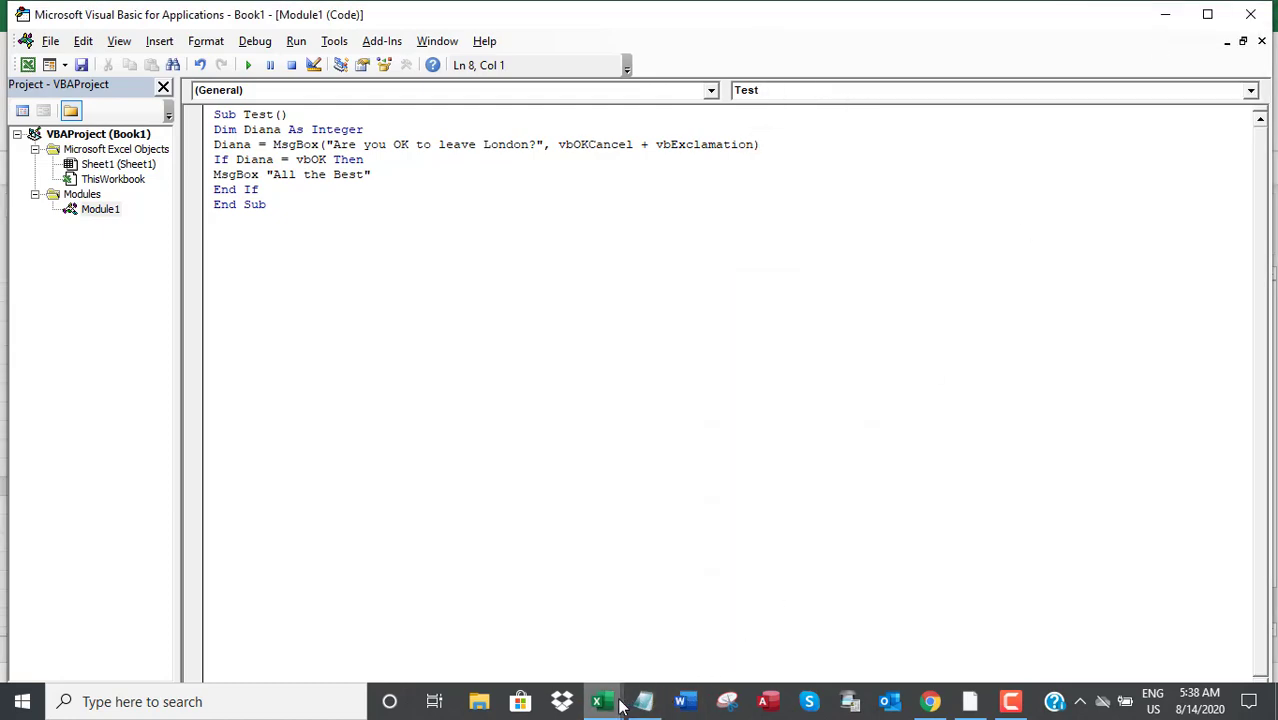
# Draw a form button spanning P9 to R10 and assign it the Test macro
pyautogui.moveTo(599, 702)
pyautogui.click(582, 631)
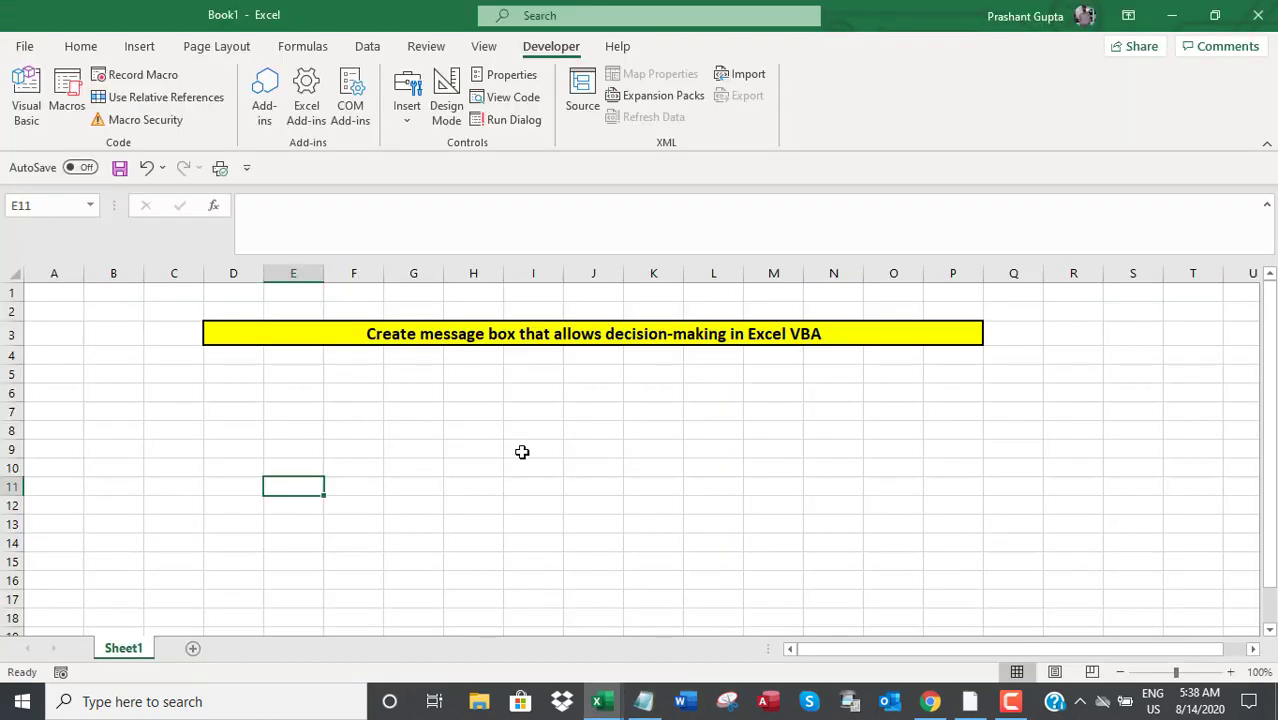
pyautogui.click(405, 110)
pyautogui.click(404, 167)
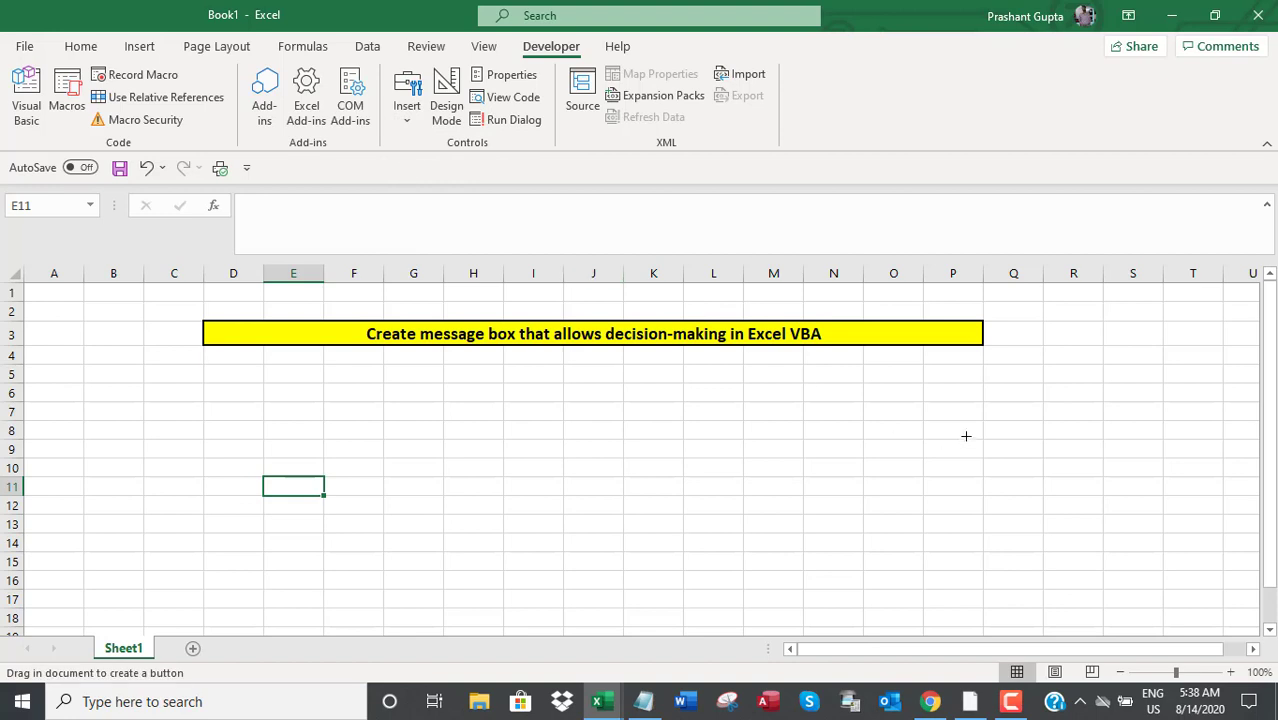
pyautogui.moveTo(966, 436); pyautogui.dragTo(1078, 475)
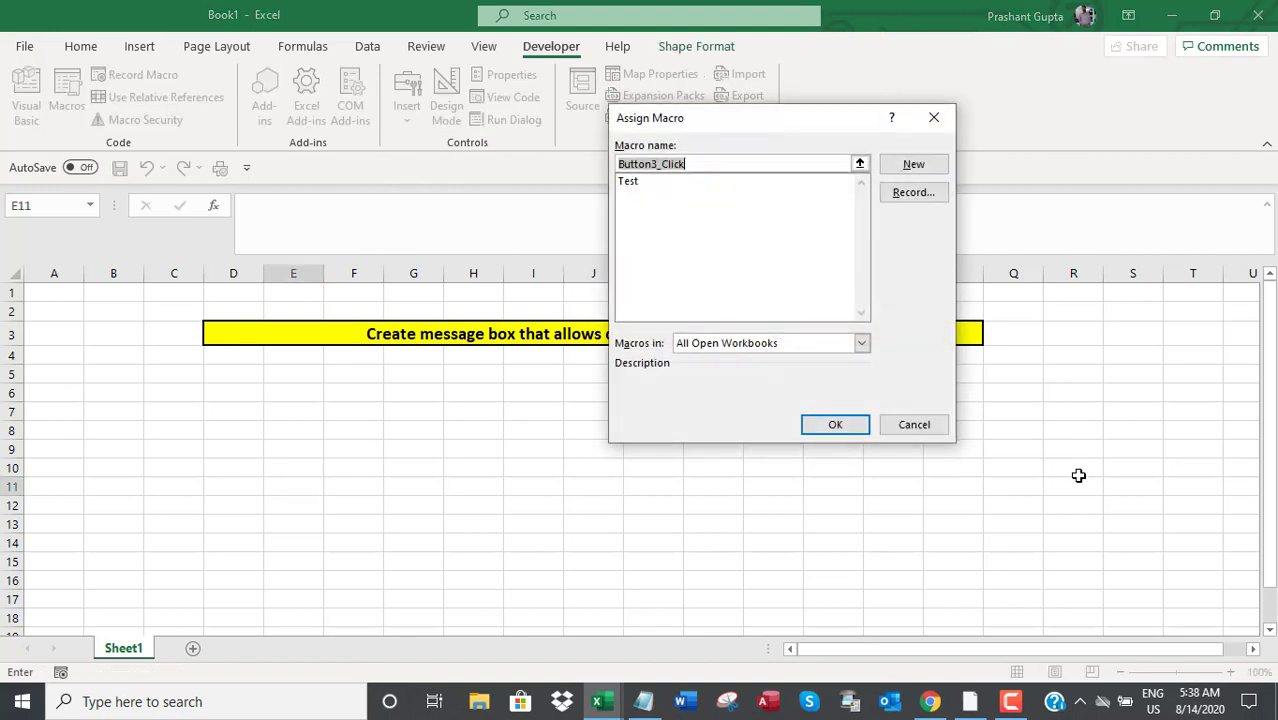
pyautogui.click(680, 181)
pyautogui.click(846, 431)
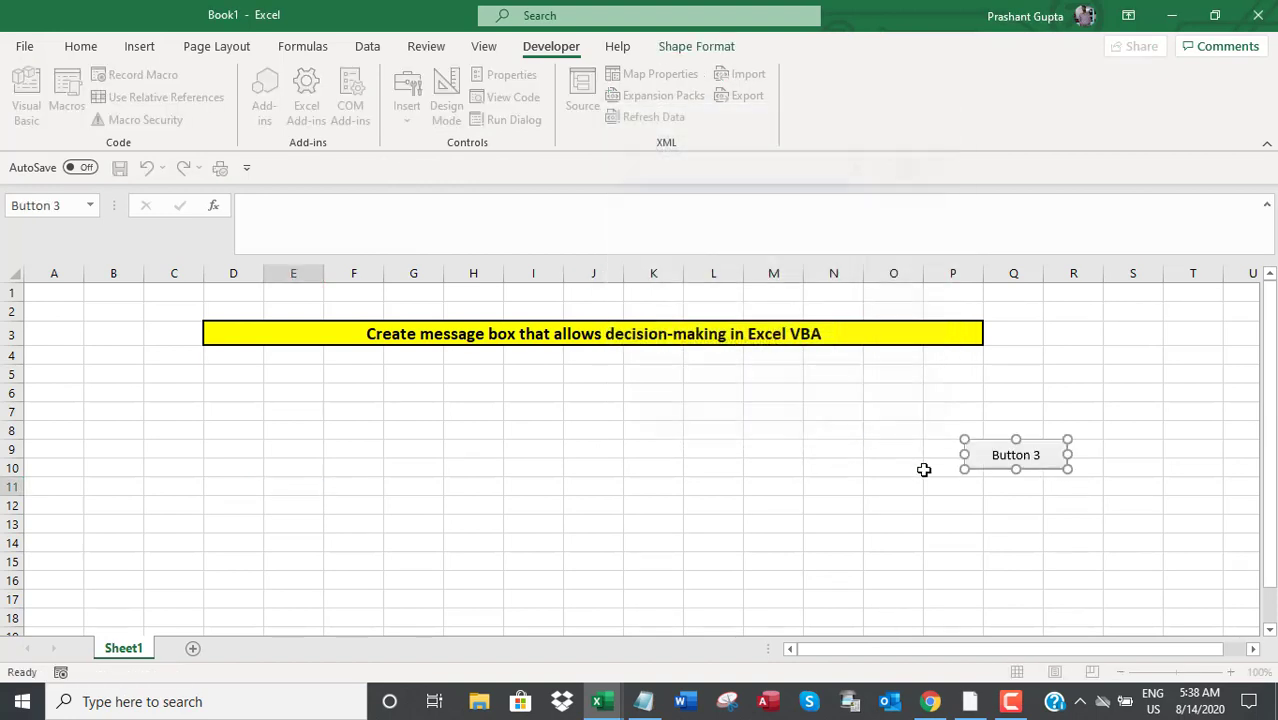
pyautogui.click(1016, 488)
# Rename the button's caption from 'Button 3' to 'Question'
pyautogui.rightClick(1014, 458)
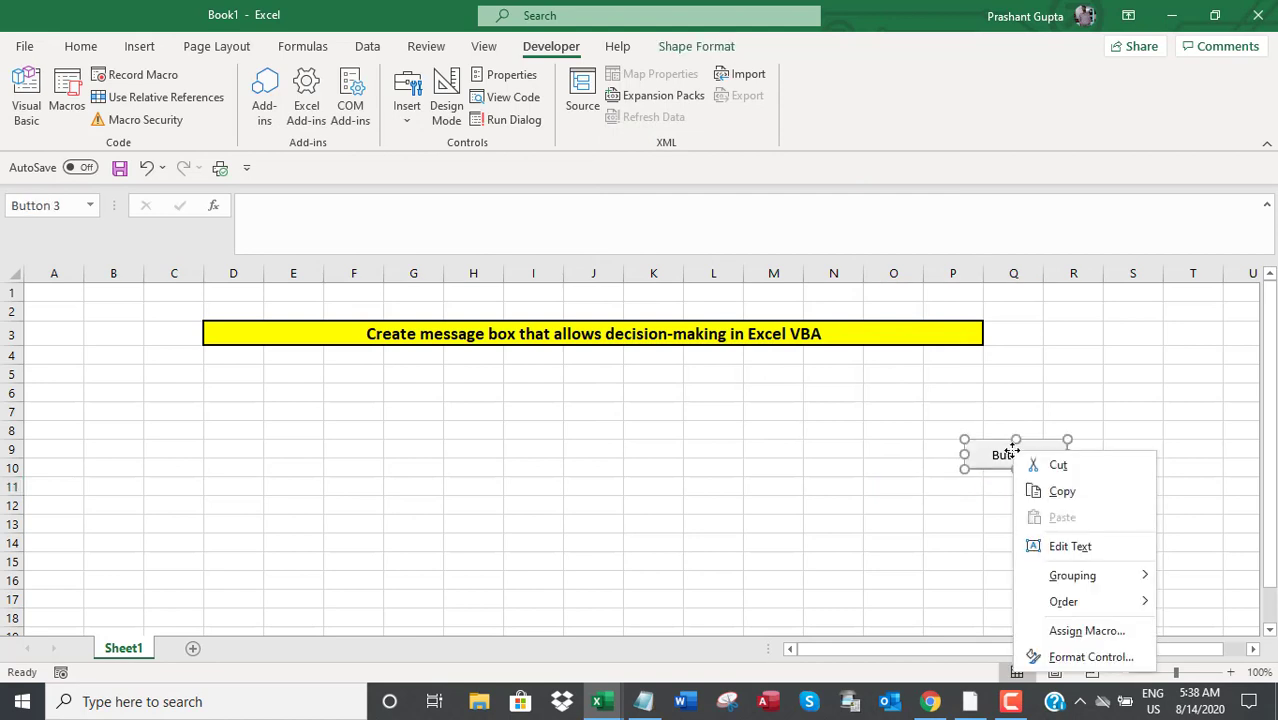
pyautogui.click(1062, 547)
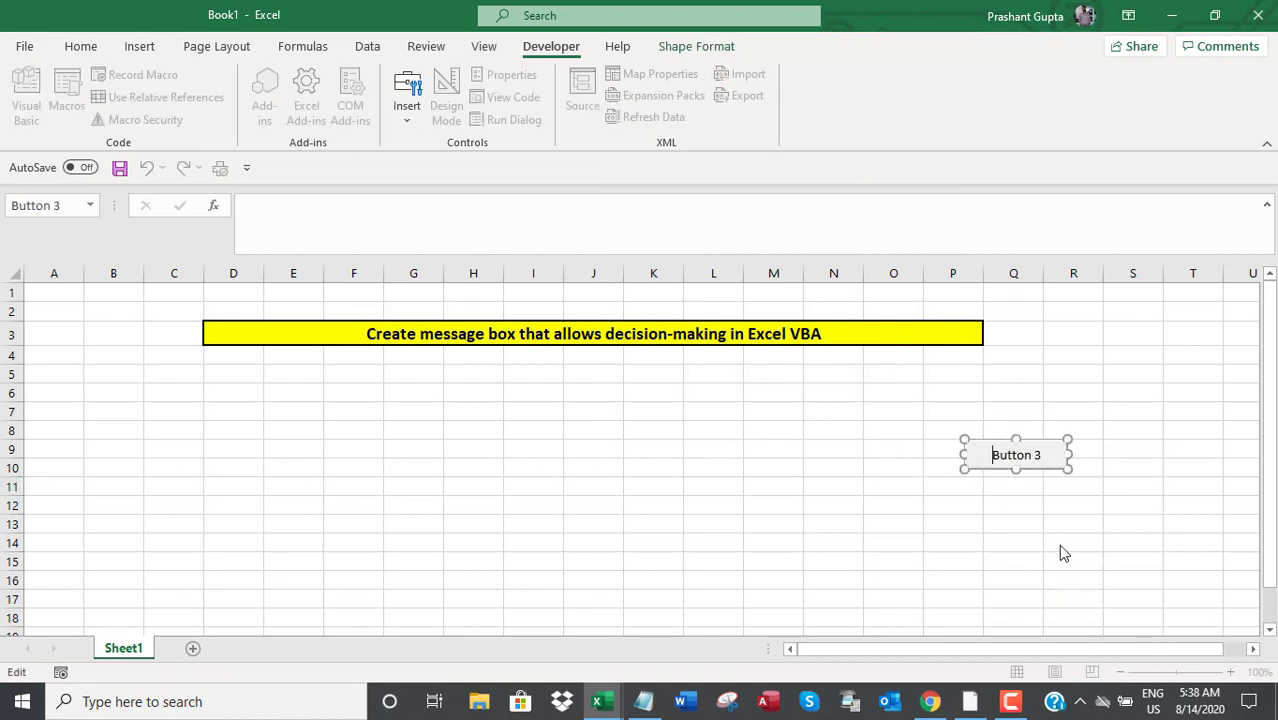
pyautogui.press('Right')
pyautogui.press('Right')
pyautogui.press('Right')
pyautogui.press('Right')
pyautogui.press('Right')
pyautogui.press('Right')
pyautogui.press('Right')
pyautogui.press('Right')
pyautogui.press('BackSpace')
pyautogui.press('BackSpace')
pyautogui.press('BackSpace')
pyautogui.press('BackSpace')
pyautogui.press('BackSpace')
pyautogui.press('BackSpace')
pyautogui.press('BackSpace')
pyautogui.press('BackSpace')
pyautogui.write('Questi')
pyautogui.write('on')
pyautogui.click(1156, 424)
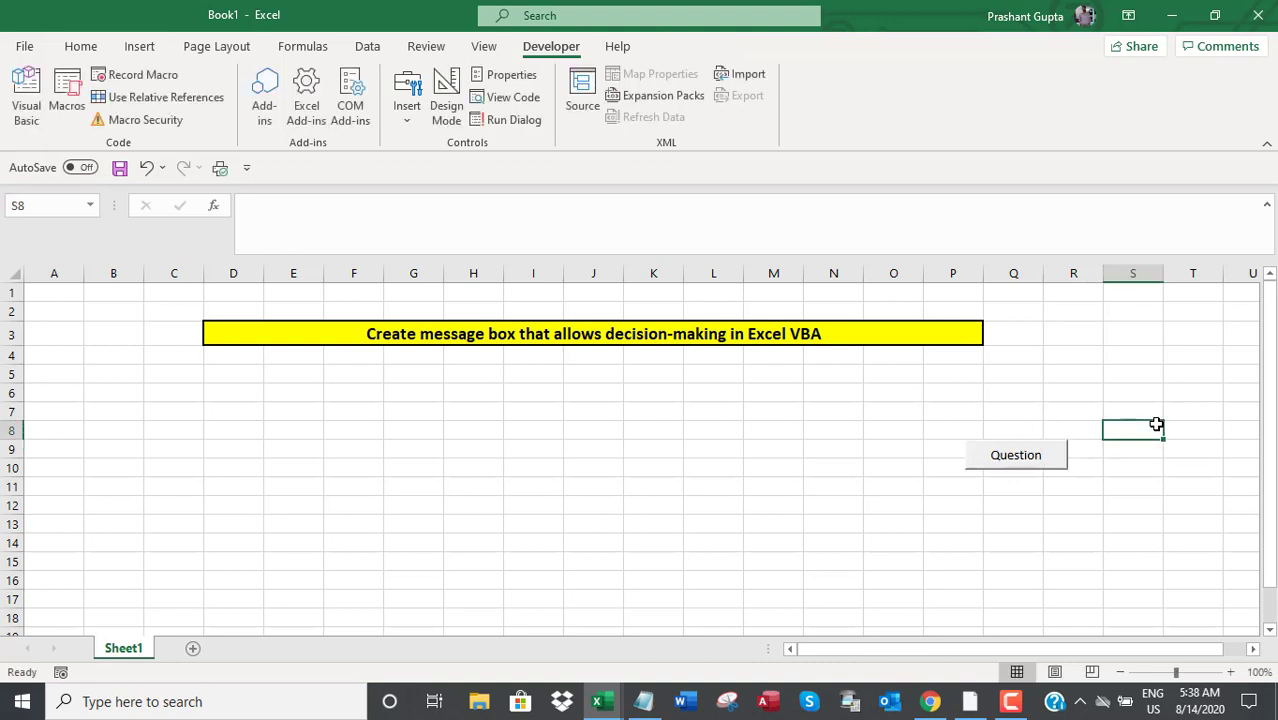
pyautogui.click(993, 541)
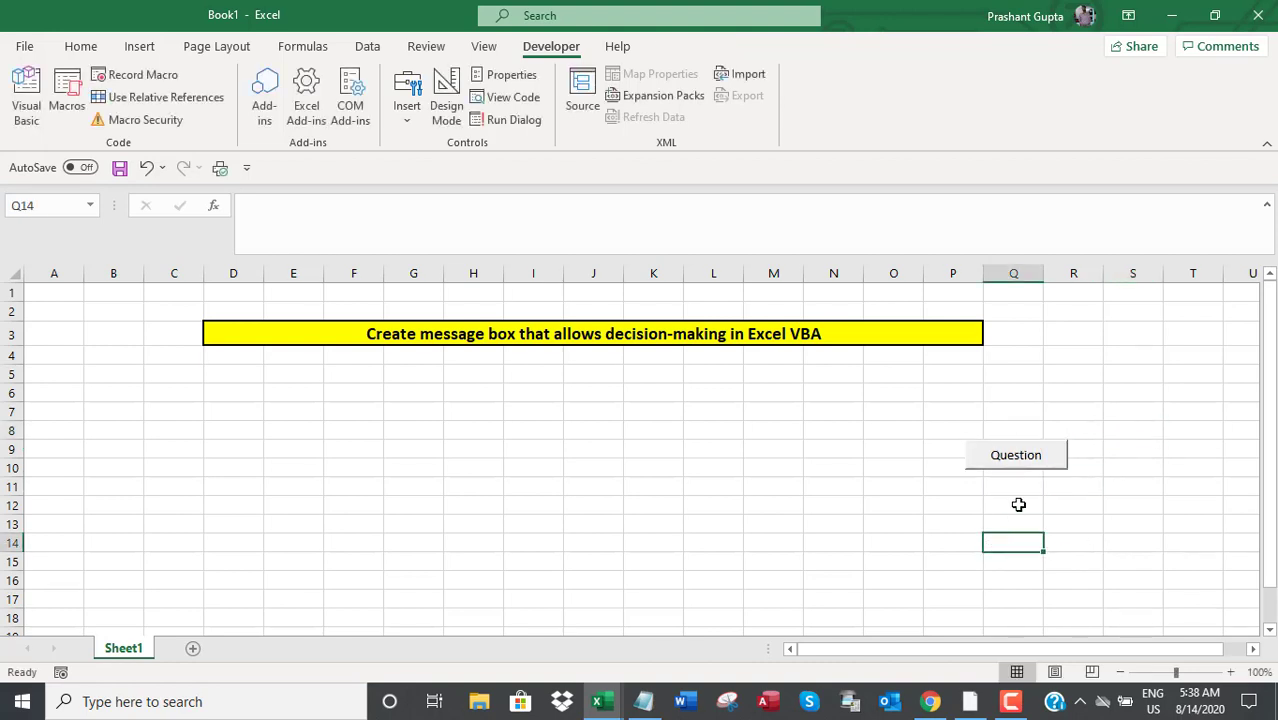
# Test the Question button by answering OK to the leave-London prompt and closing 'All the Best'
pyautogui.click(1006, 453)
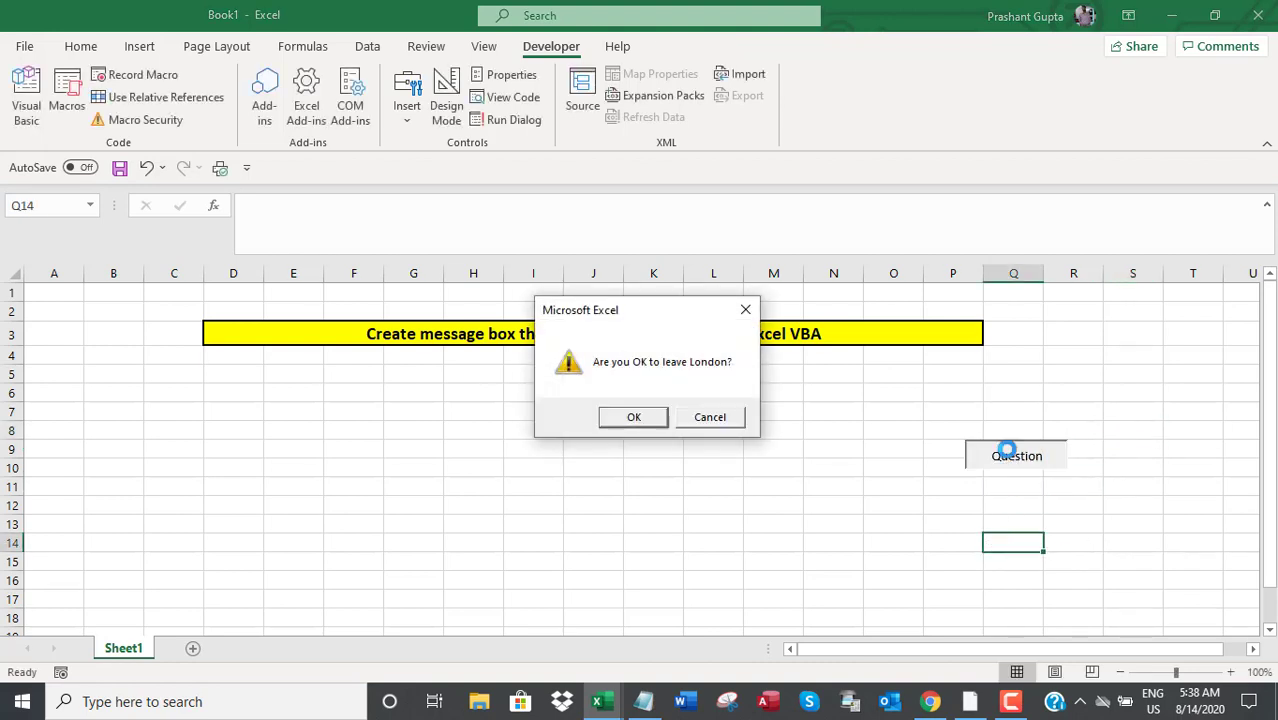
pyautogui.click(633, 417)
pyautogui.click(656, 405)
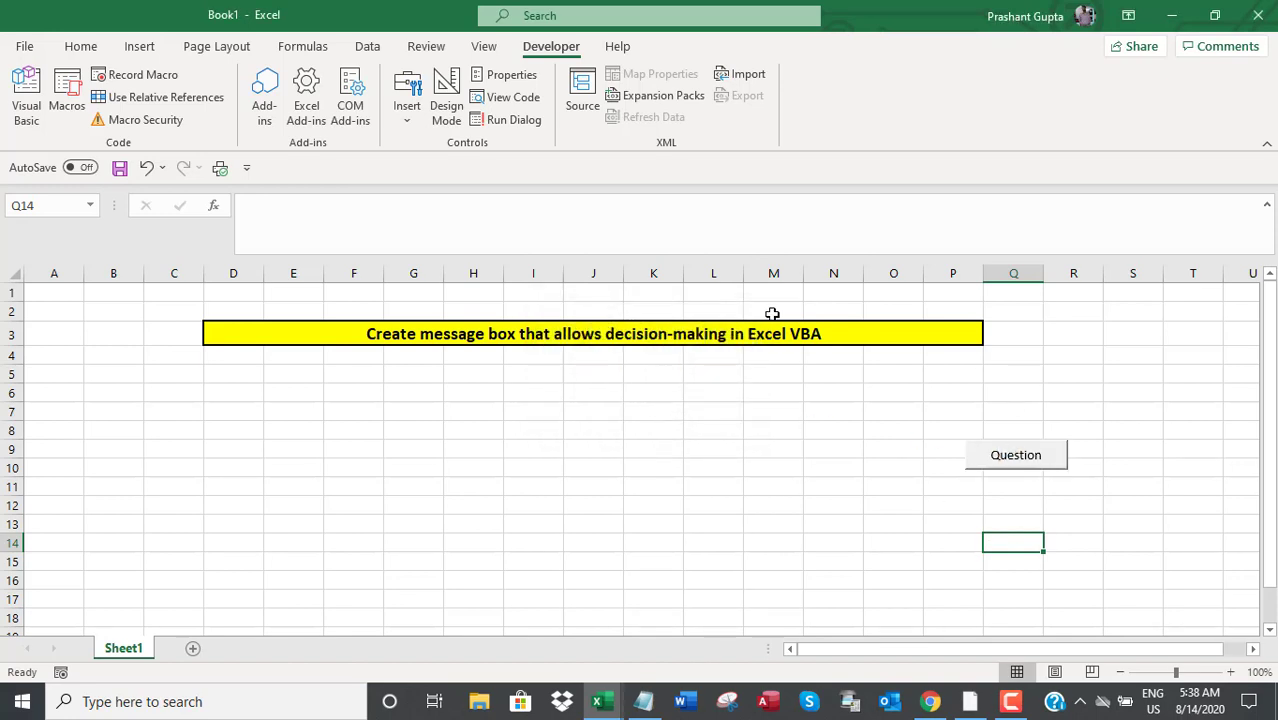
pyautogui.click(790, 489)
pyautogui.click(660, 705)
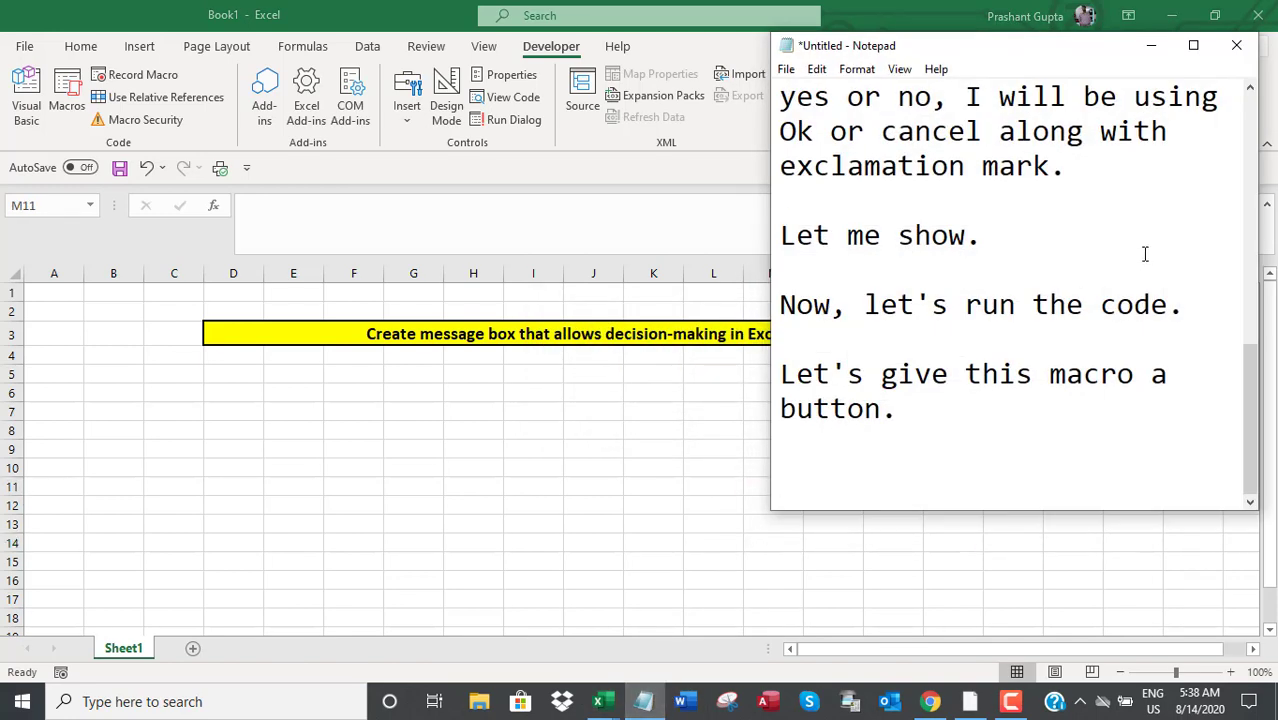
# Append the captions 'And, we got that.' and 'Let's end it here.' on separate lines
pyautogui.write('And, we got ')
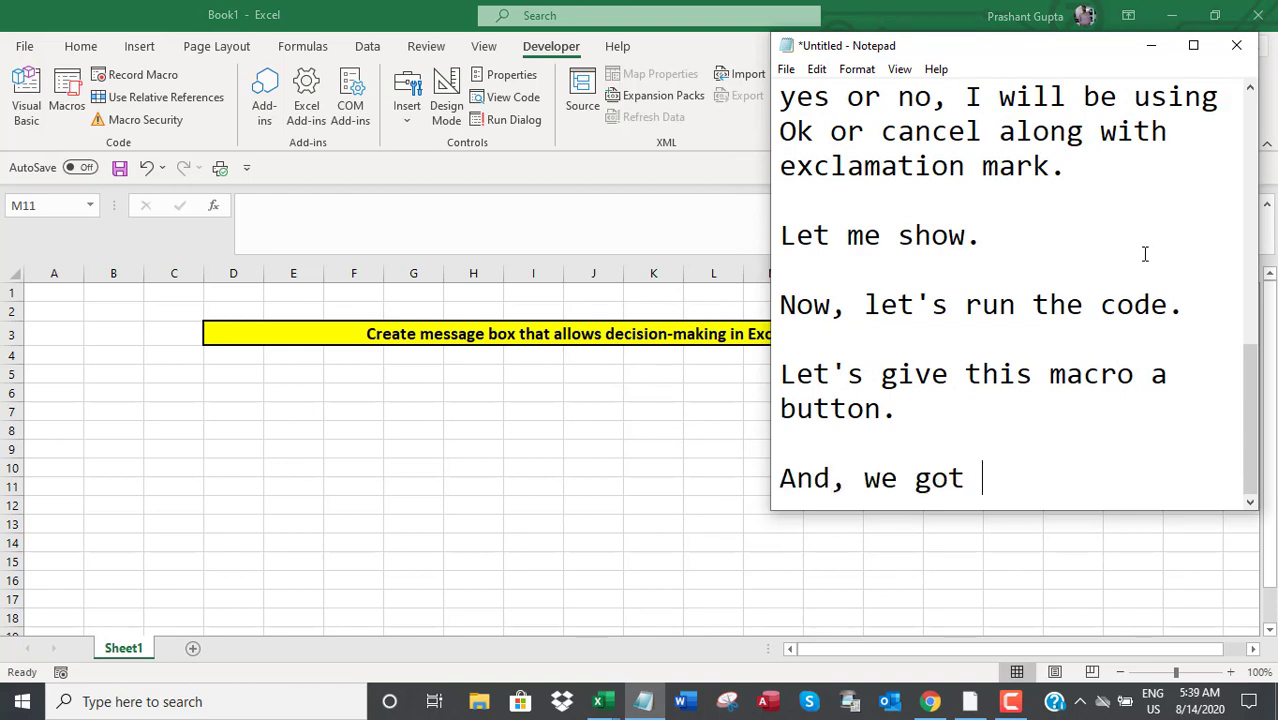
pyautogui.write('that.')
pyautogui.press('Return')
pyautogui.press('Return')
pyautogui.write("Let'")
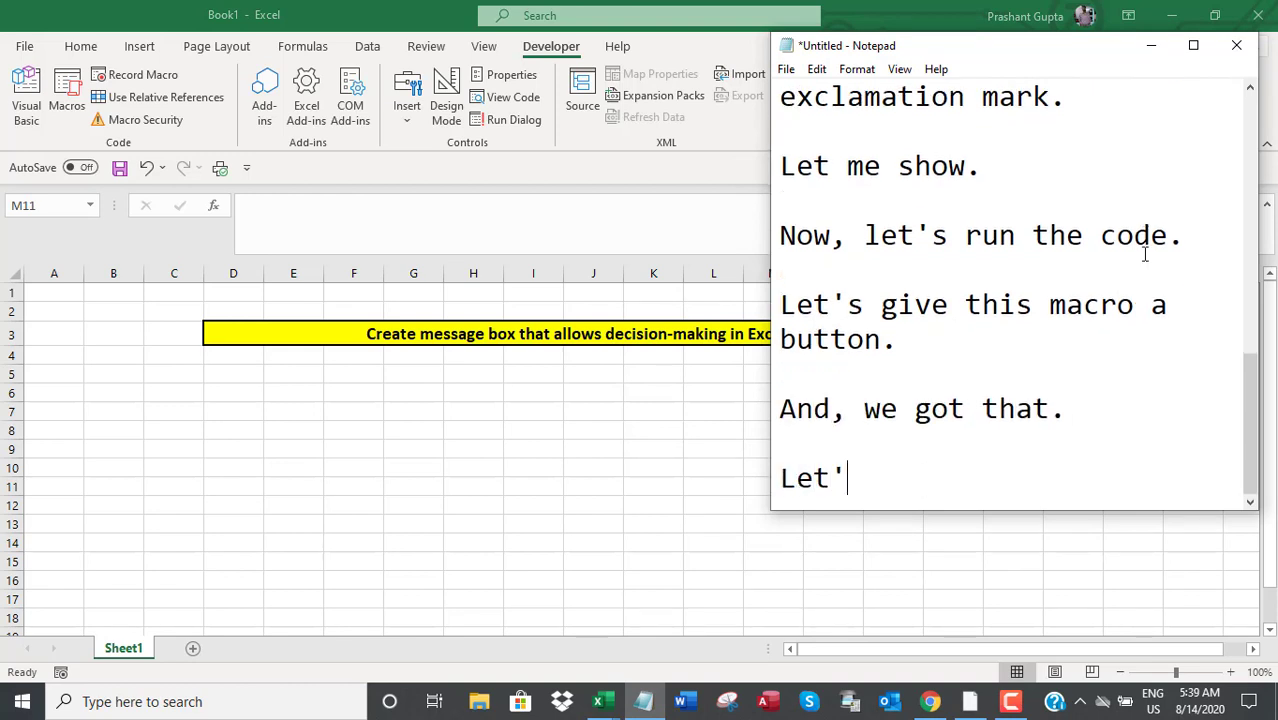
pyautogui.write('s end it here.')
pyautogui.press('Return')
pyautogui.press('Return')
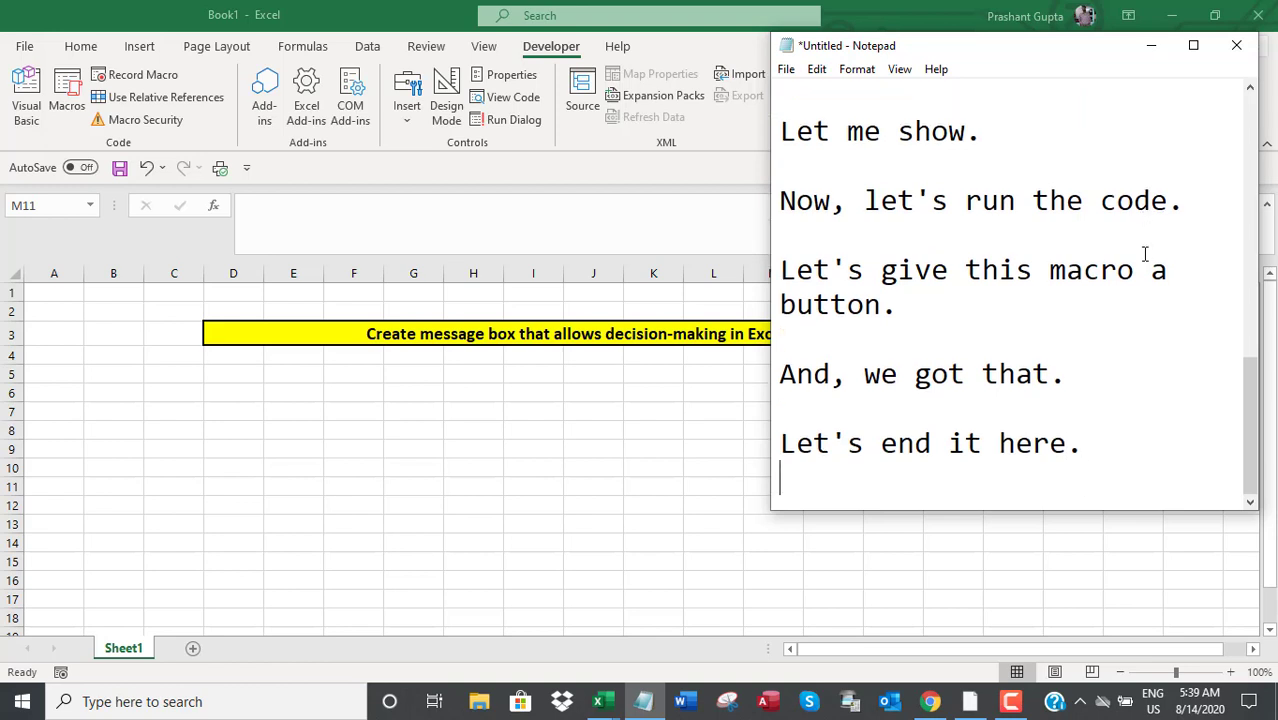
pyautogui.click(1011, 701)
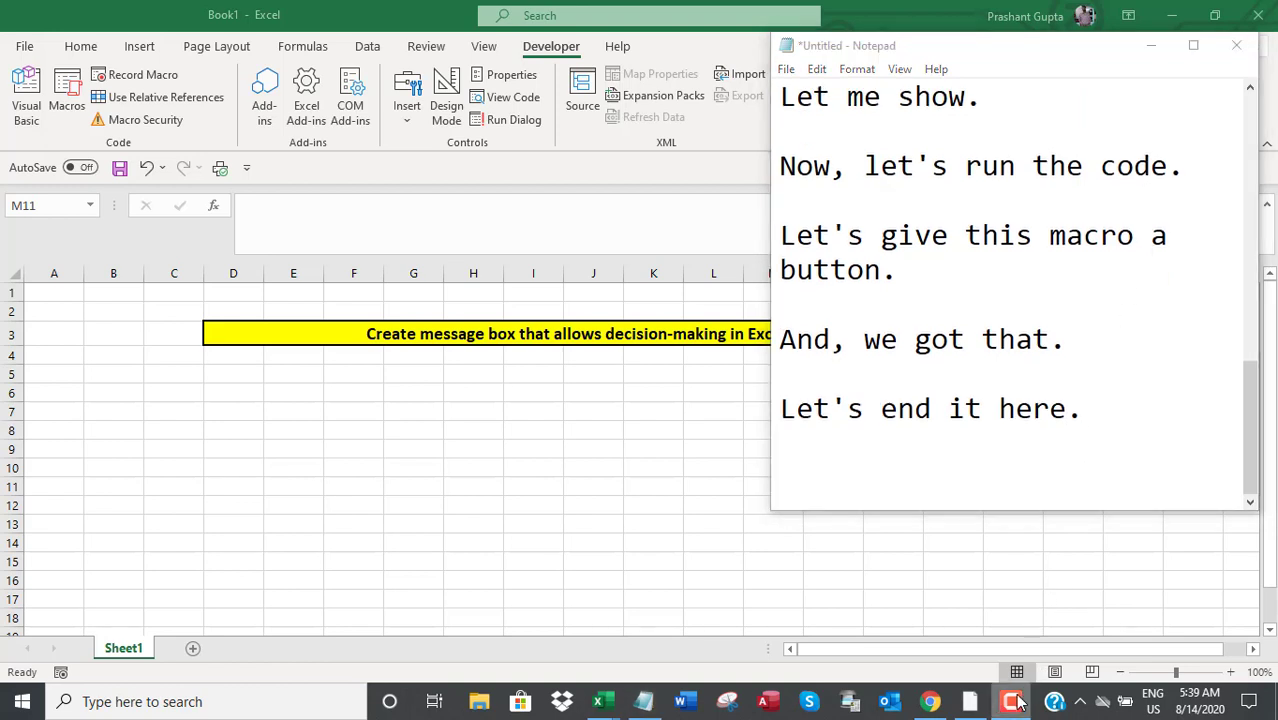